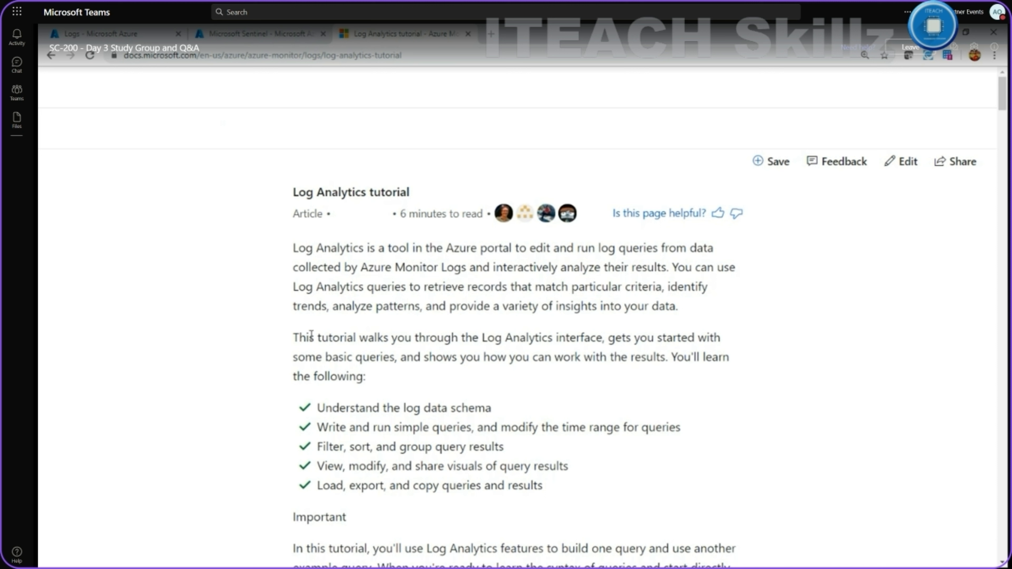
Read the Log Analytics tutorial down to Prerequisites and open its Log Analytics demo environment.
drag(298, 337, 558, 337)
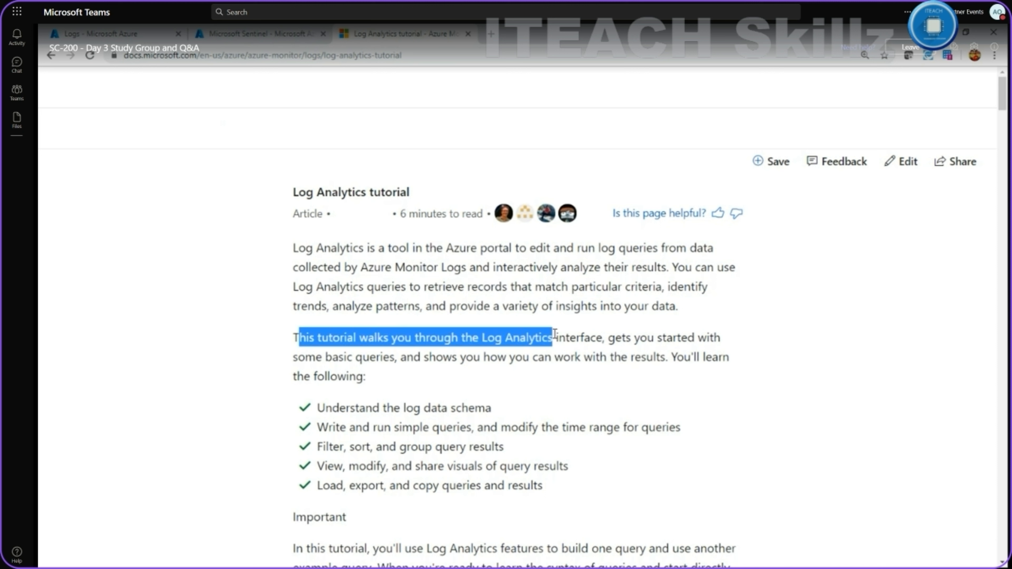
drag(346, 357, 381, 357)
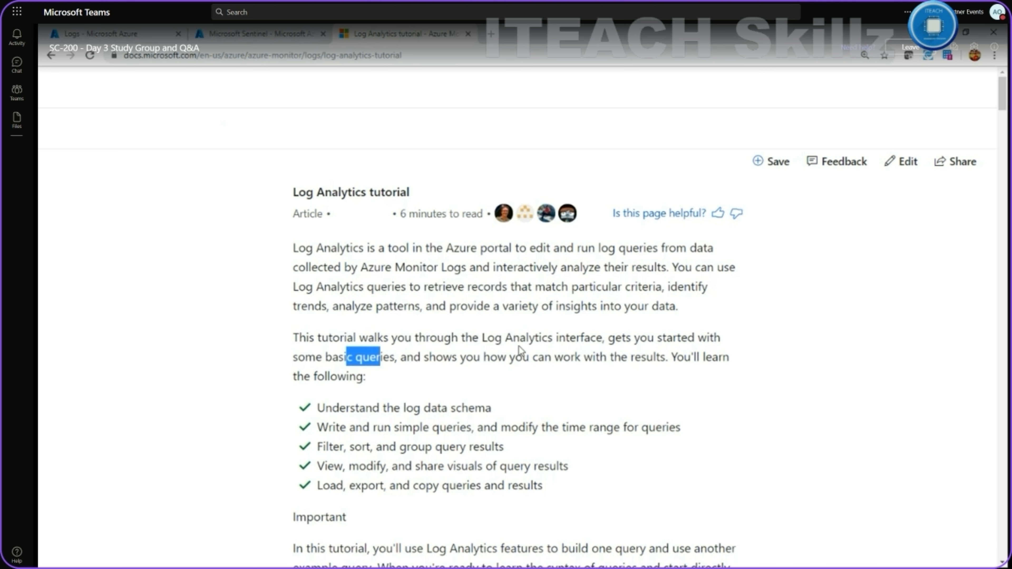
scroll(405, 365, down, 3)
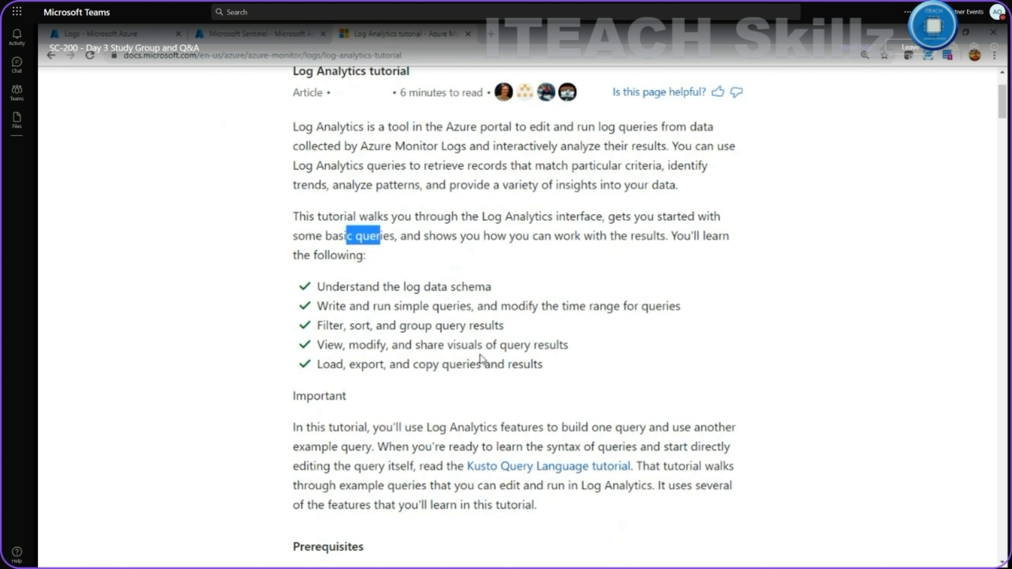
scroll(480, 355, down, 3)
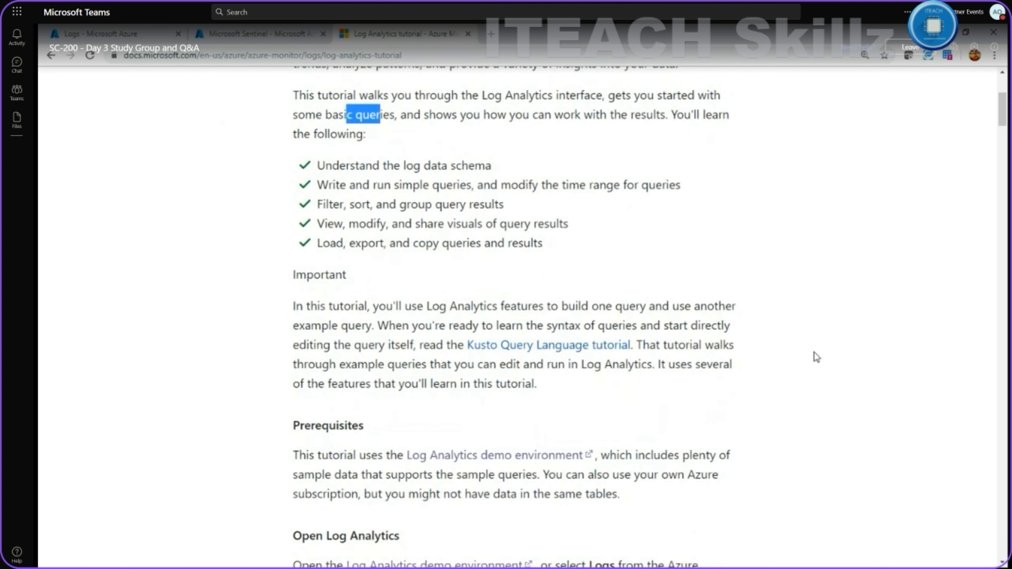
scroll(815, 351, down, 2)
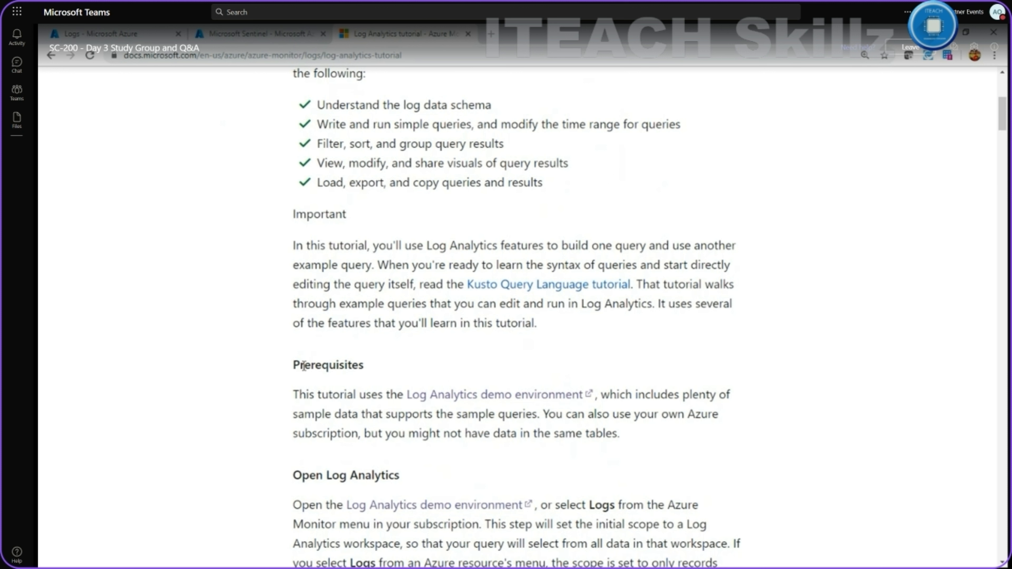
drag(304, 365, 365, 366)
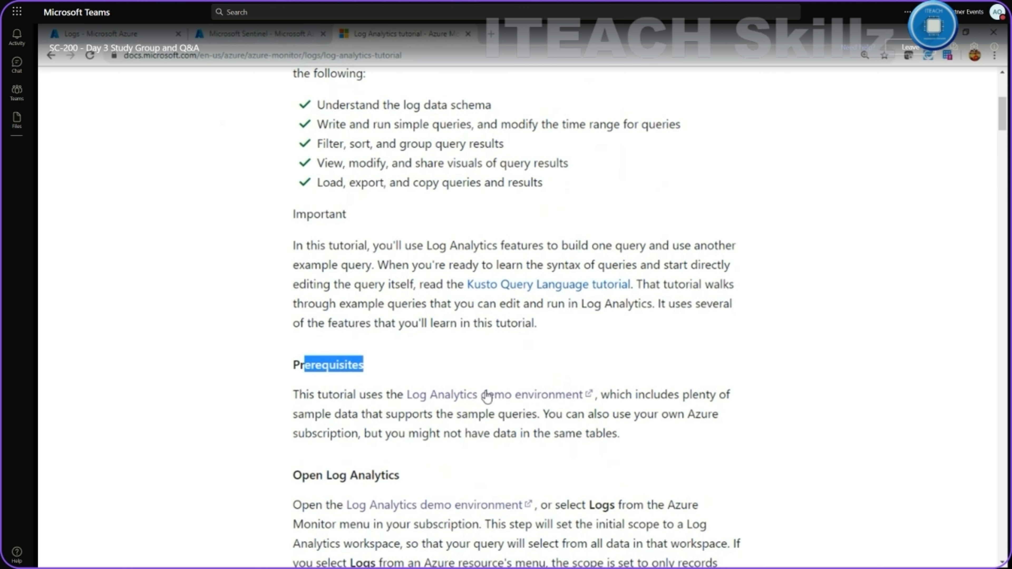
click(510, 399)
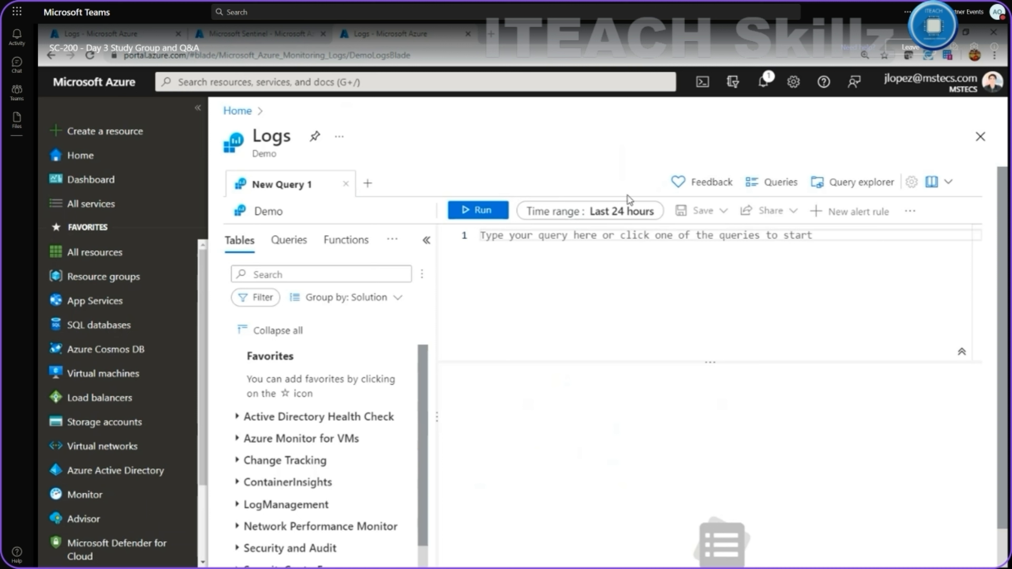
Collapse the portal menu to icons, browse the Tables list, then switch to Sentinel Analytics.
scroll(674, 335, down, 2)
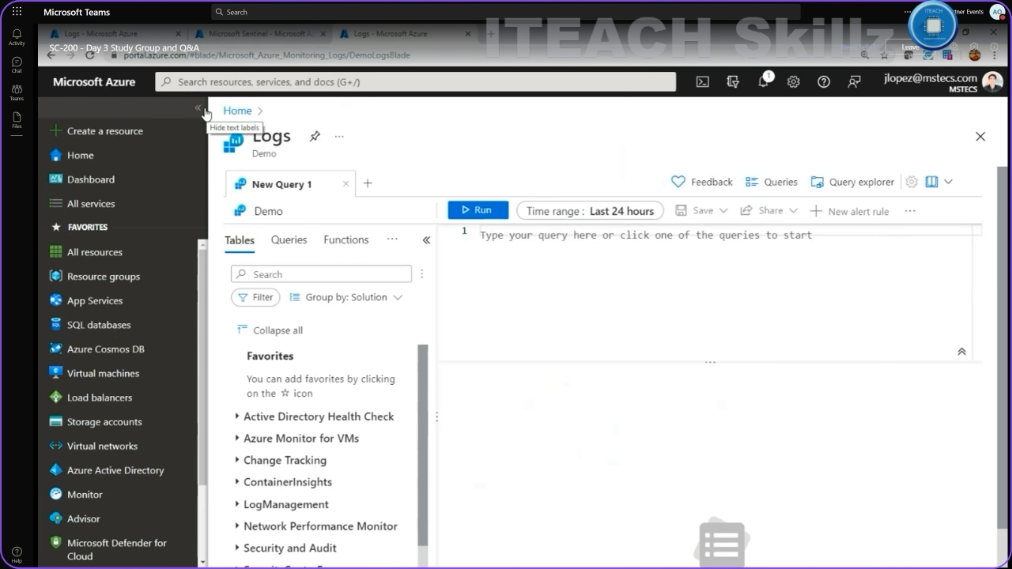
click(198, 107)
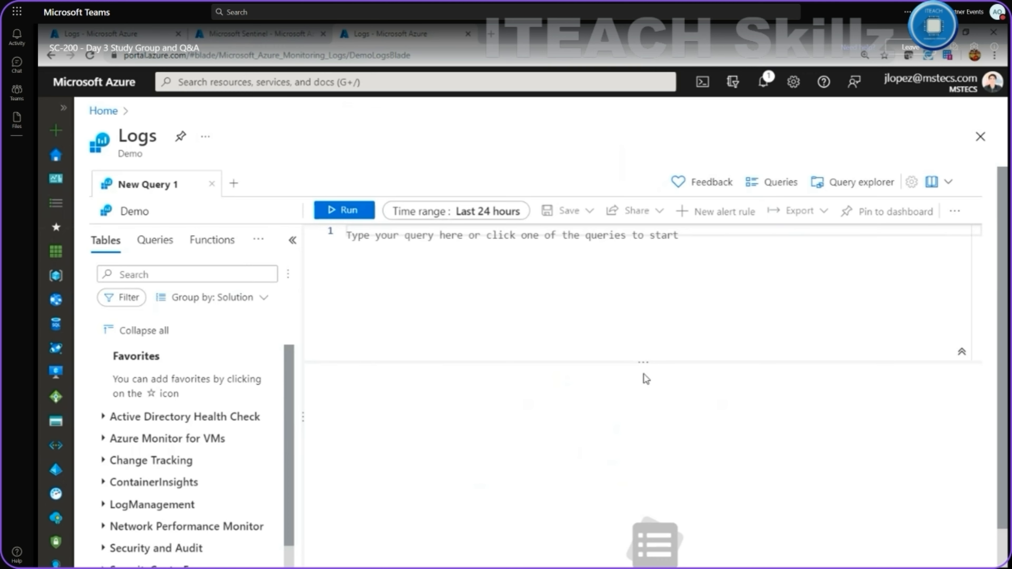
scroll(247, 367, down, 5)
scroll(199, 426, down, 2)
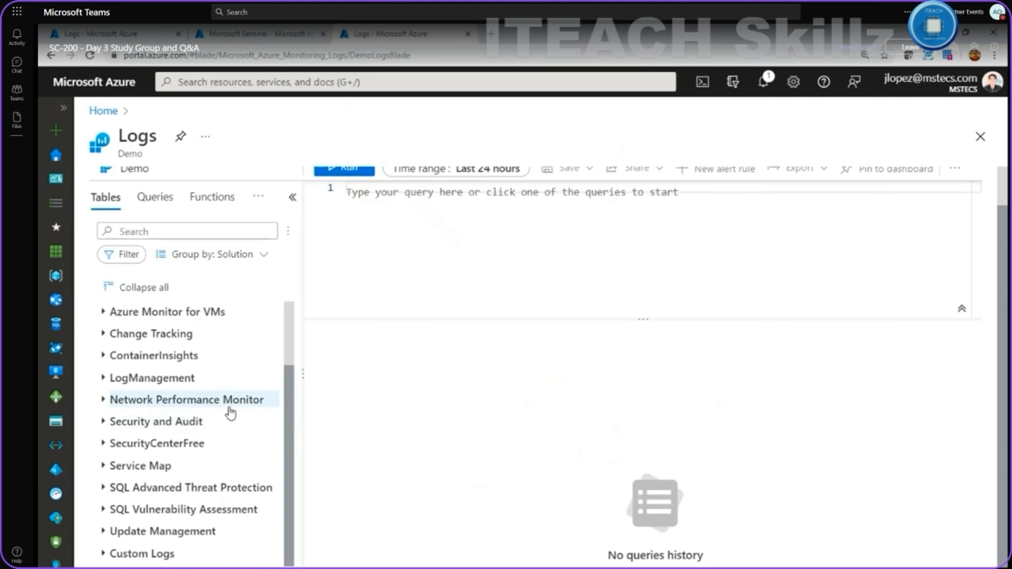
scroll(226, 403, up, 3)
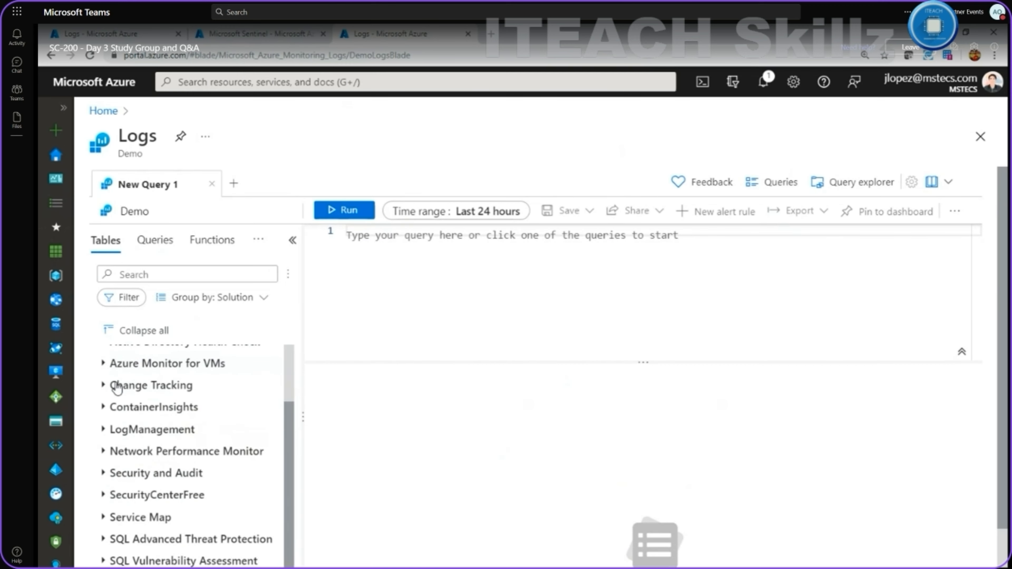
scroll(116, 388, down, 1)
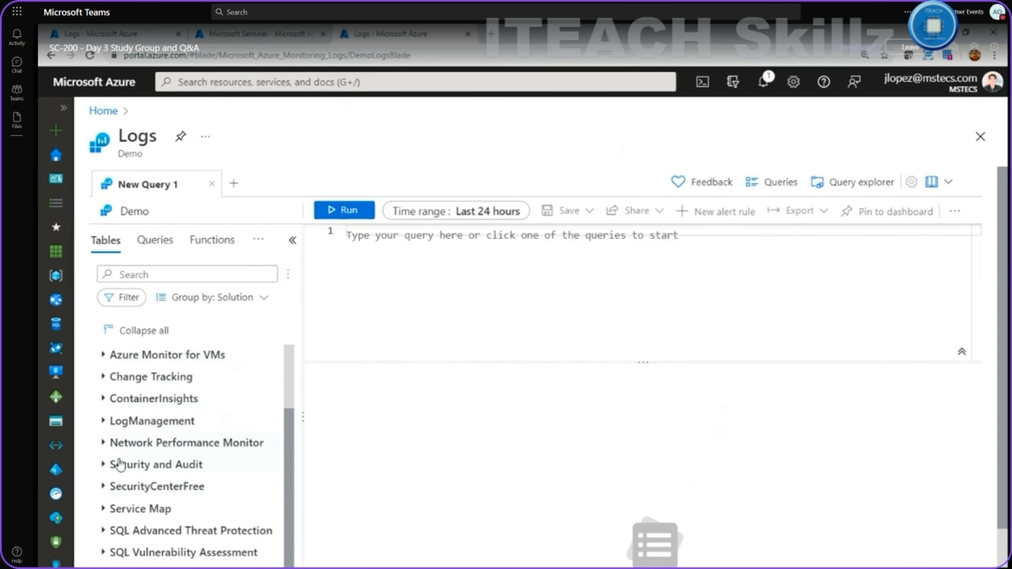
click(271, 35)
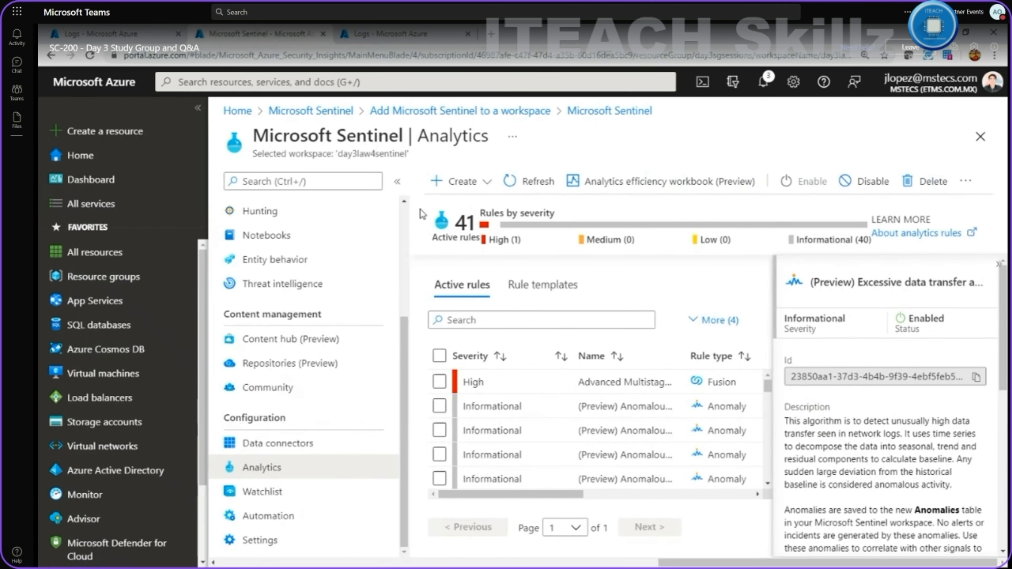
View the Sentinel workspace's Logs page with its empty schema, then return to the demo Logs workspace.
scroll(406, 265, up, 4)
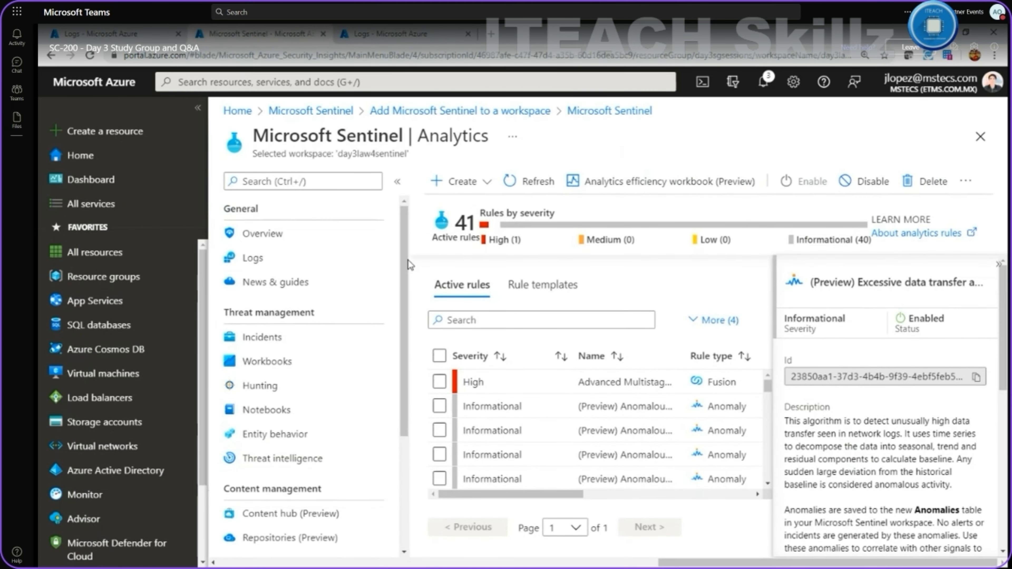
scroll(301, 373, down, 4)
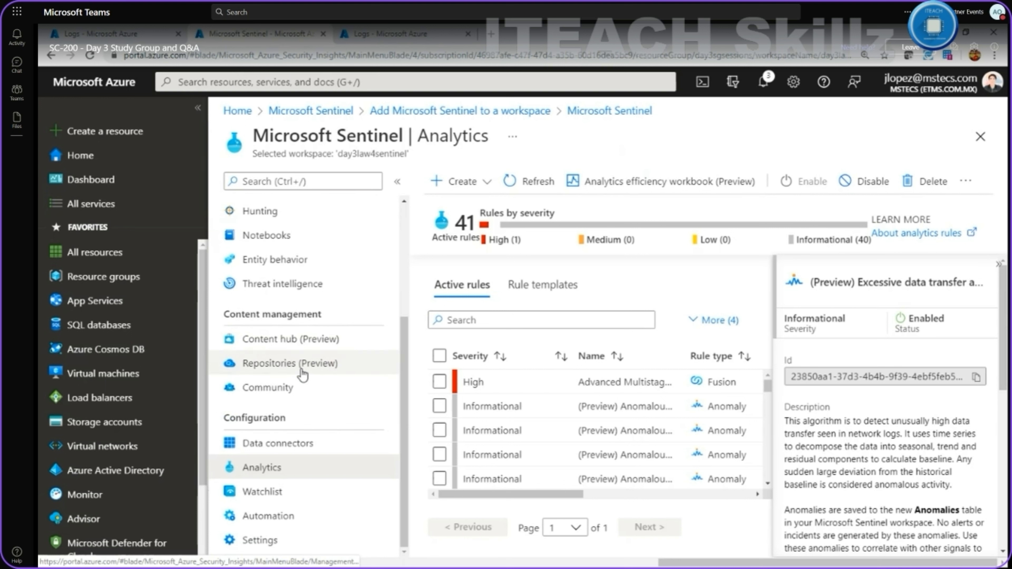
scroll(303, 375, up, 4)
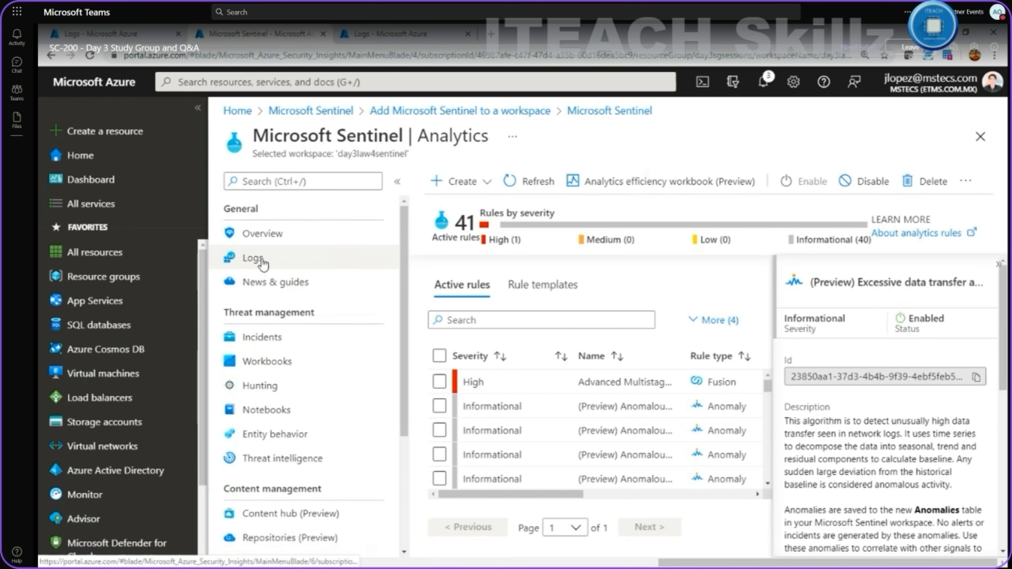
click(254, 258)
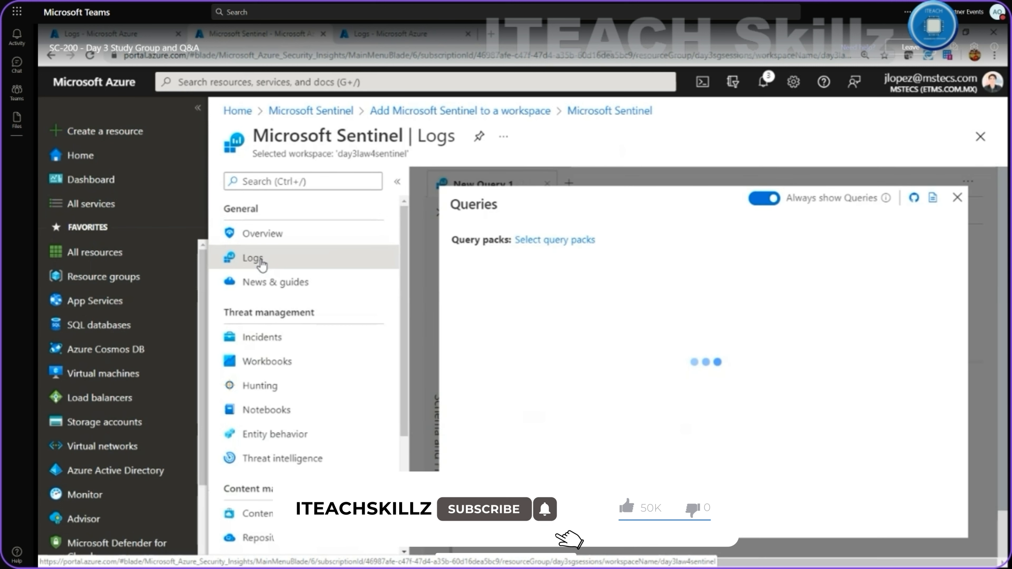
click(958, 198)
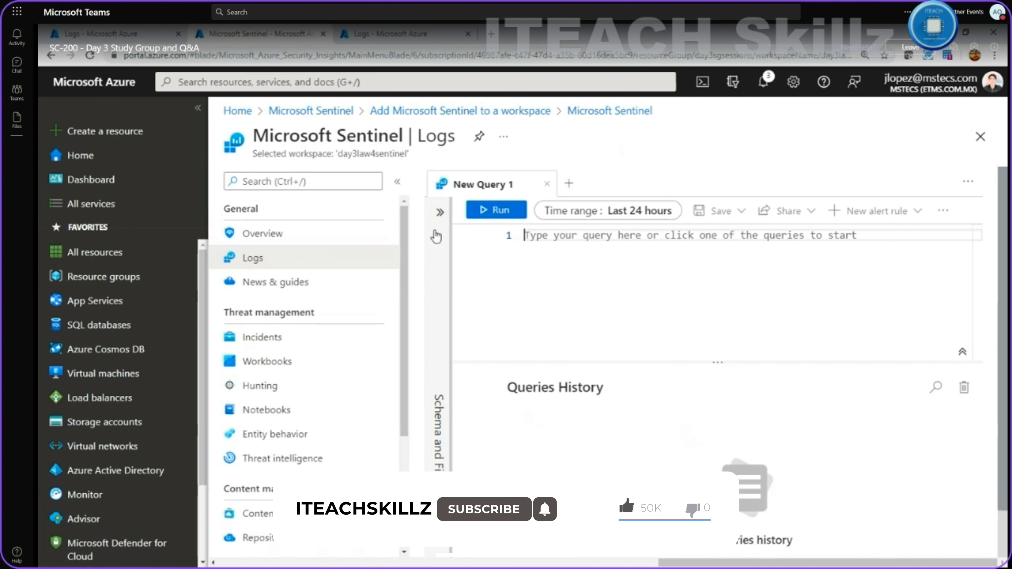
click(440, 212)
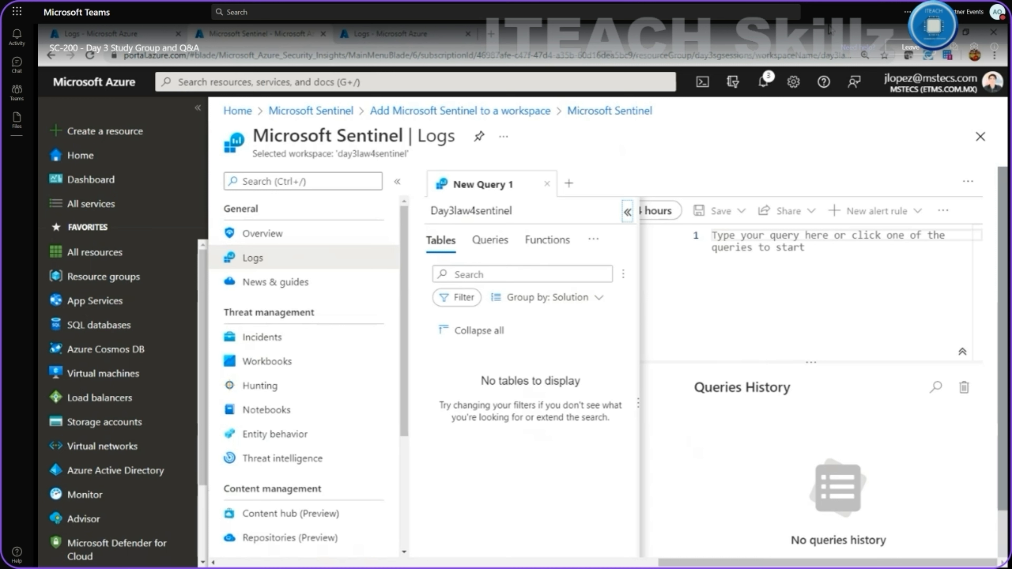
click(436, 35)
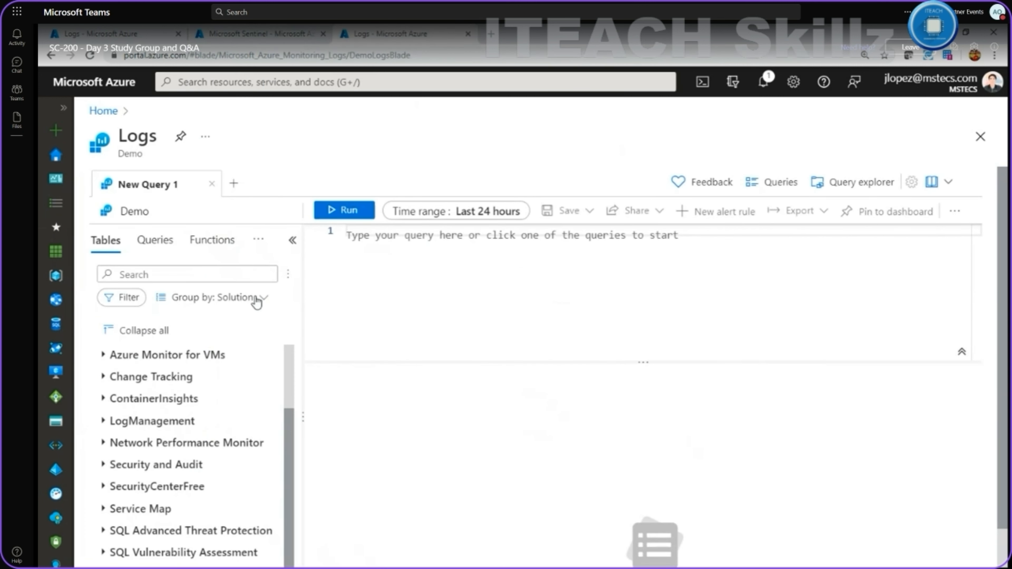
Expand the Azure Monitor for VMs, Change Tracking and ContainerInsights table groups.
scroll(135, 420, down, 2)
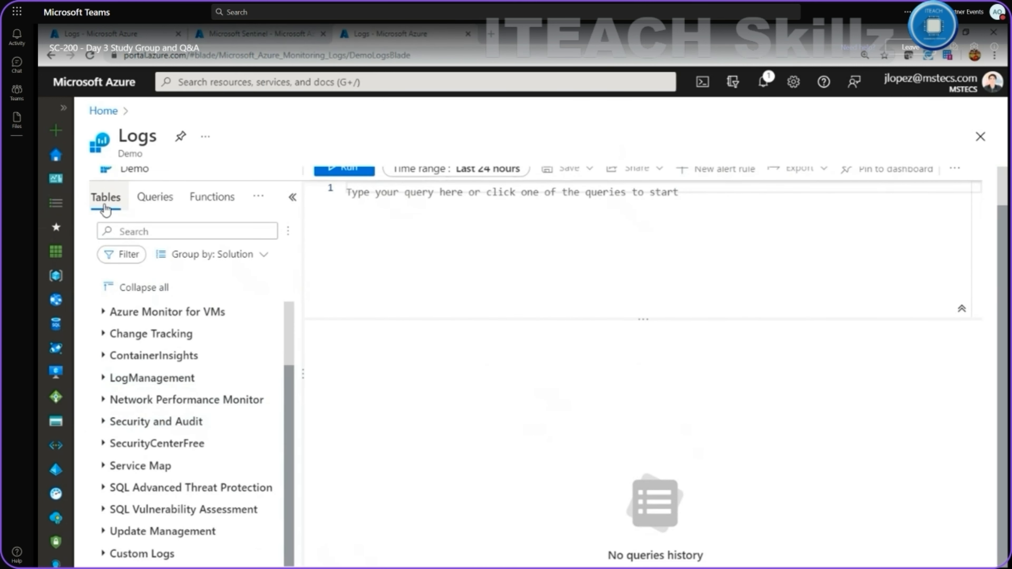
click(104, 313)
click(104, 458)
scroll(106, 459, down, 4)
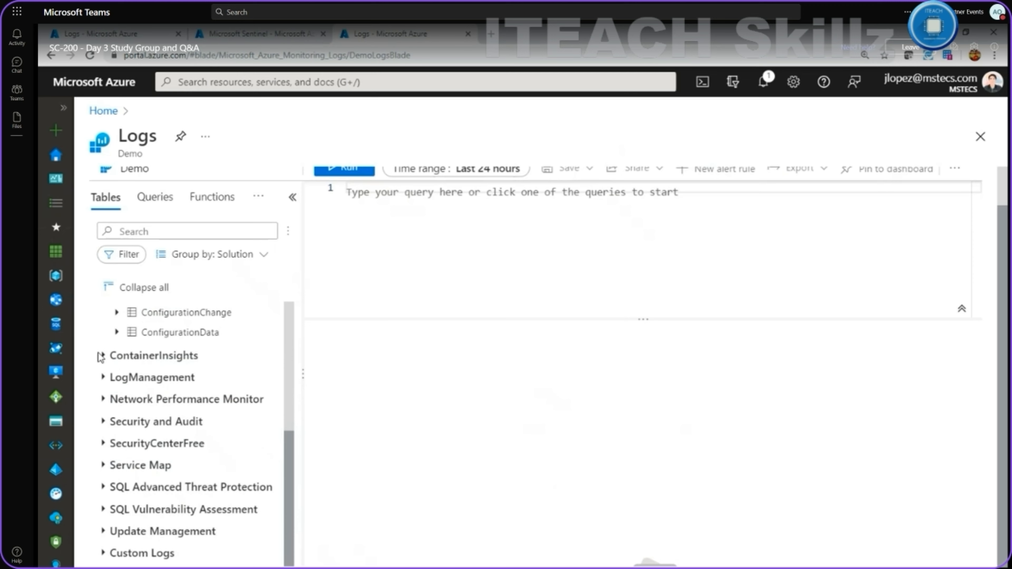
click(105, 356)
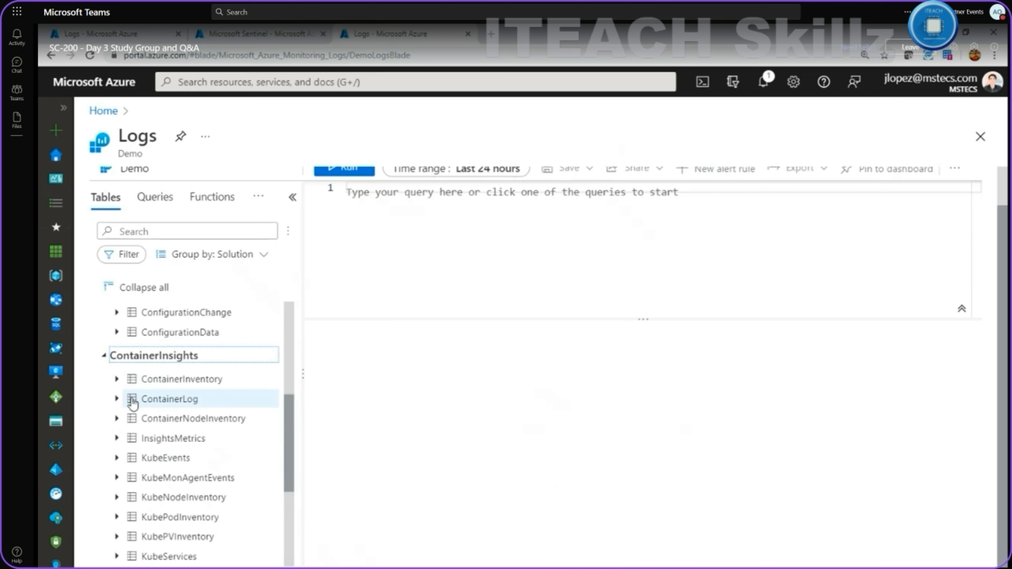
scroll(131, 398, down, 3)
scroll(145, 409, up, 9)
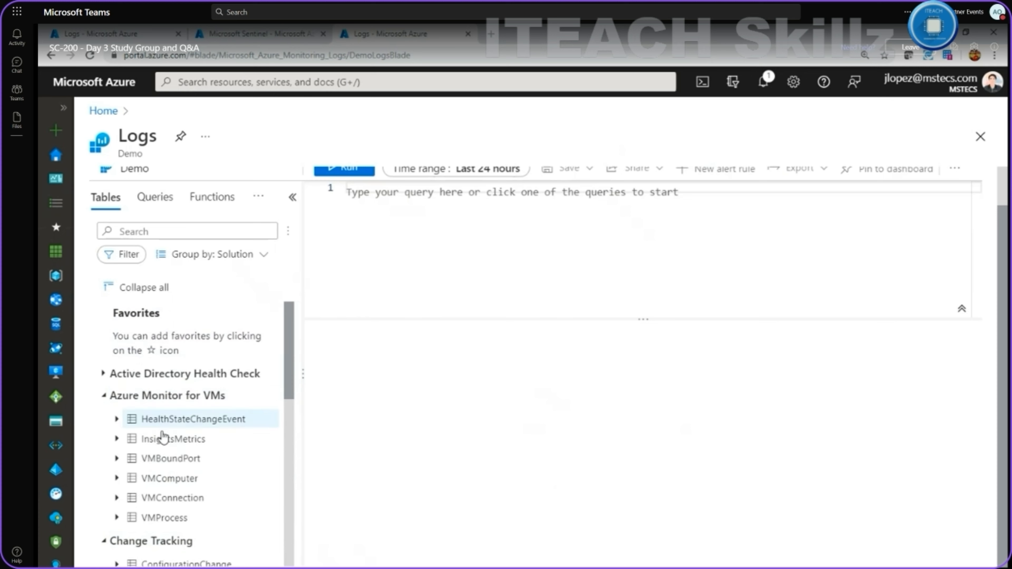
Read the info cards of the VM tables and place the cursor in the query editor.
mouse_move(165, 432)
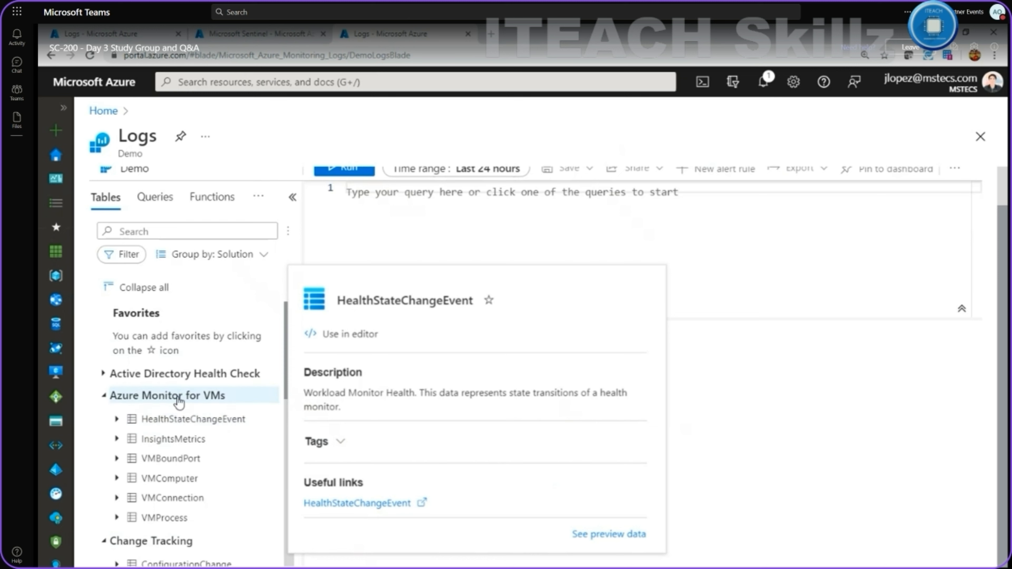
mouse_move(171, 480)
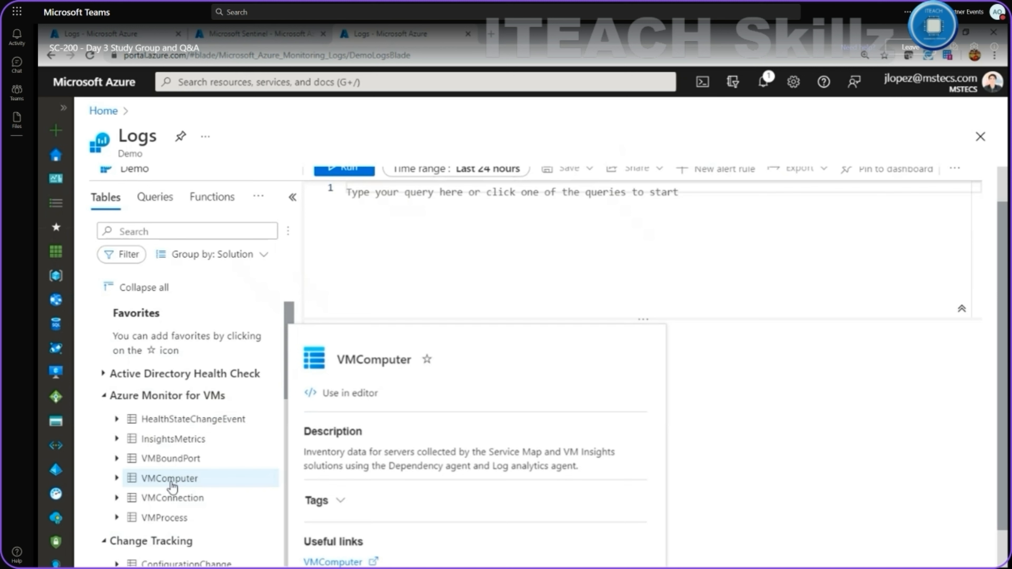
mouse_move(169, 499)
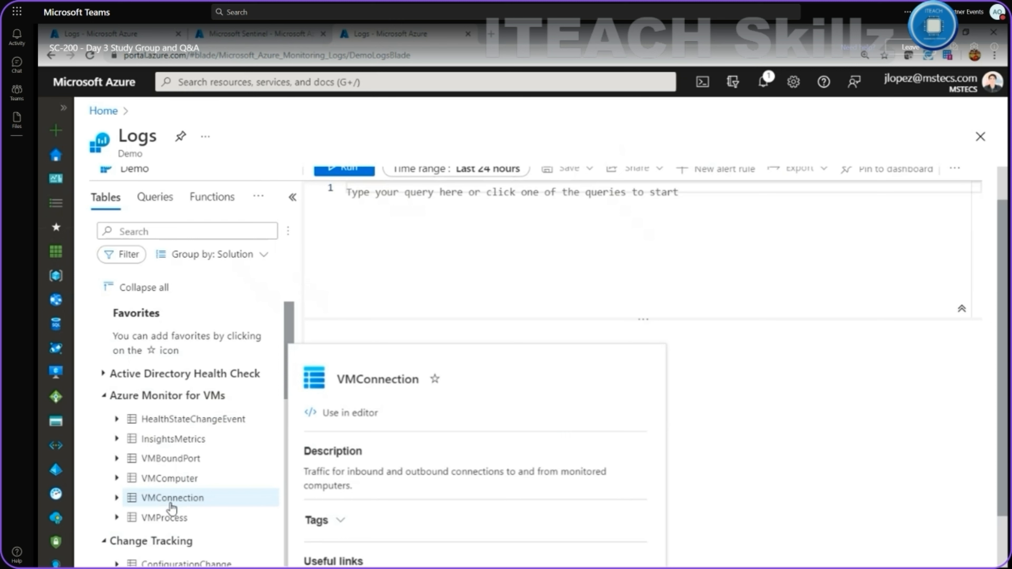
mouse_move(171, 517)
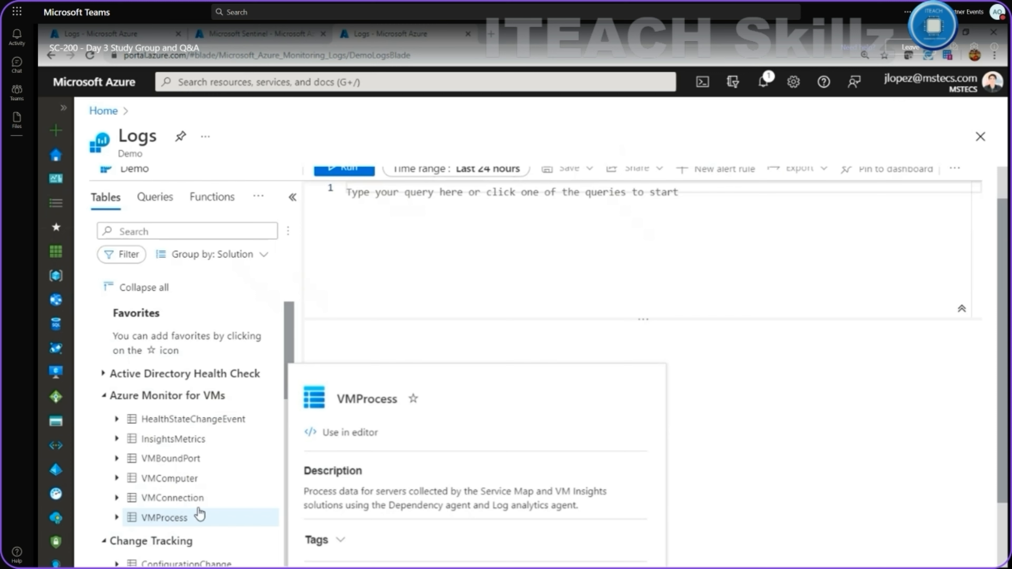
click(618, 234)
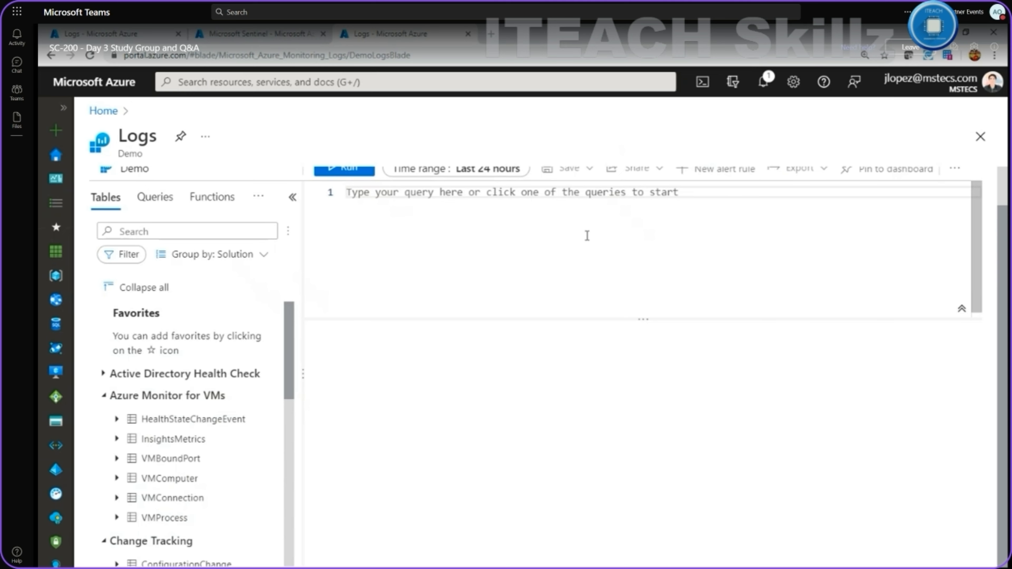
Autocomplete 'vmc' to the VMComputer table, browse the suggested operators, then dismiss them.
click(1002, 184)
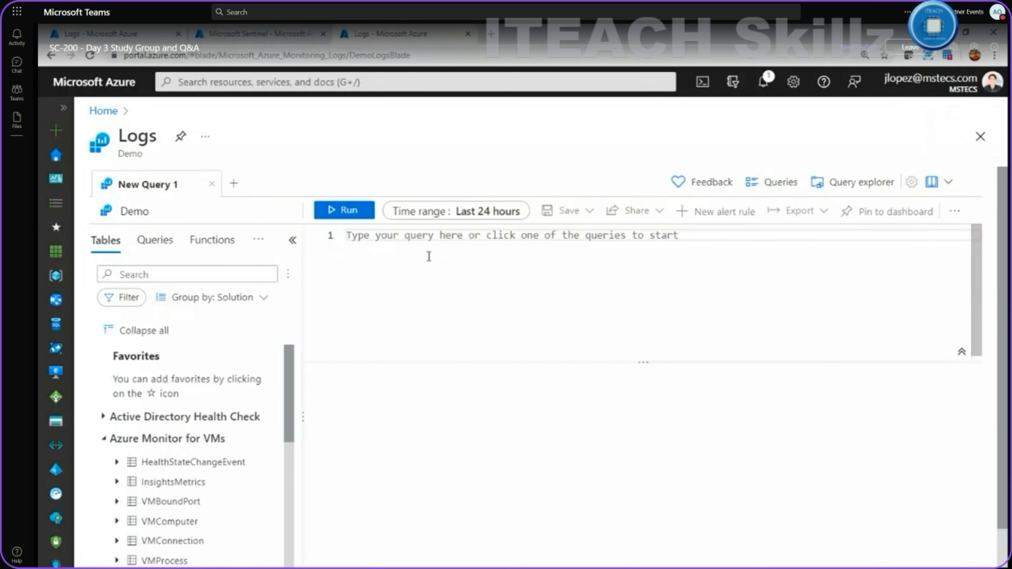
text(vmc)
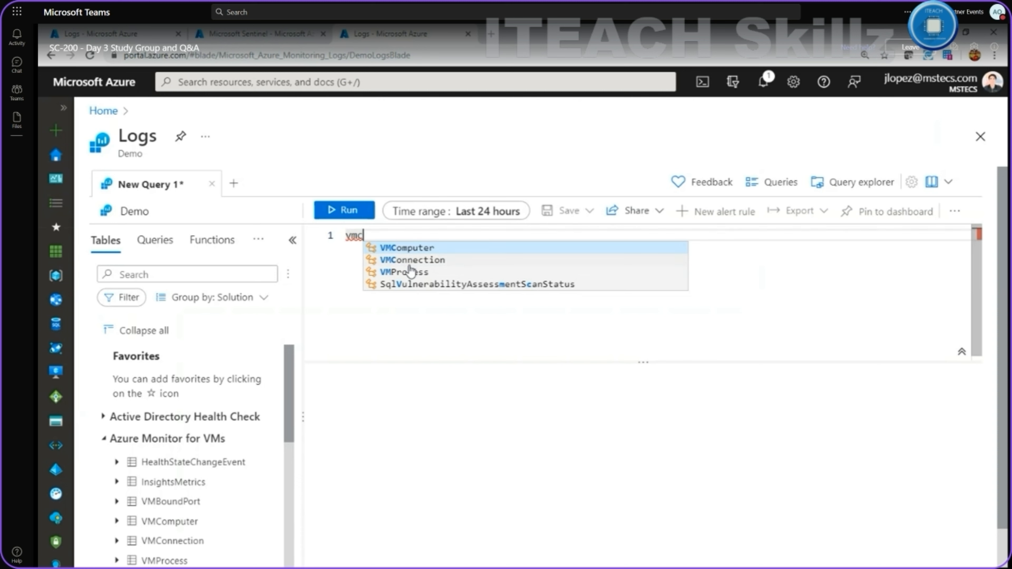
click(407, 250)
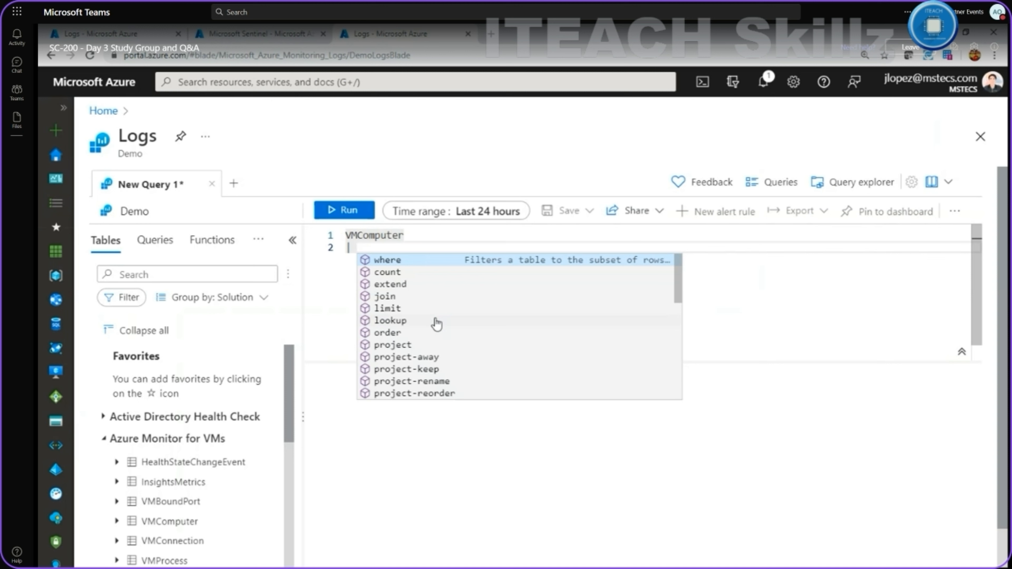
drag(673, 312, 662, 384)
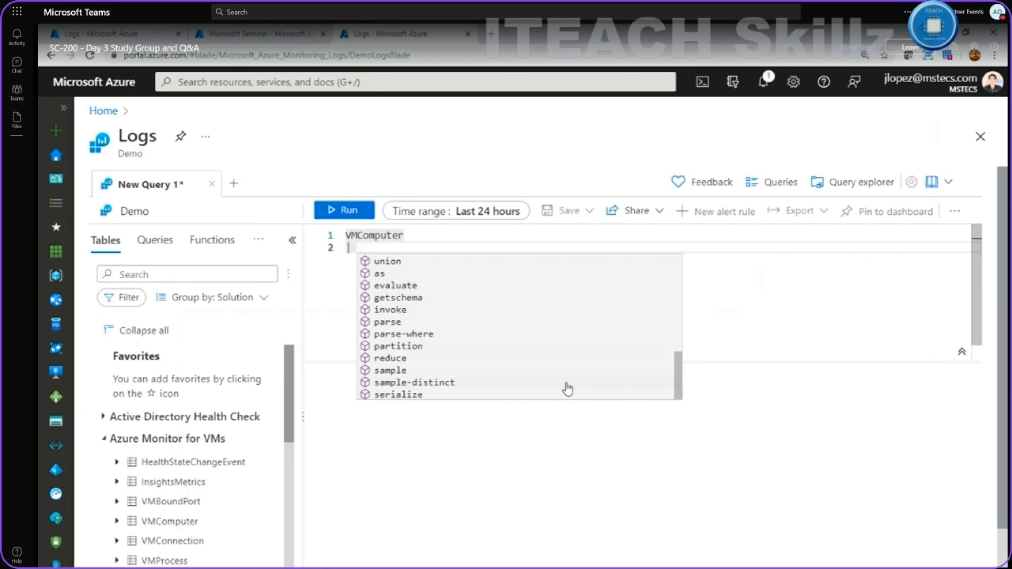
drag(676, 362, 699, 268)
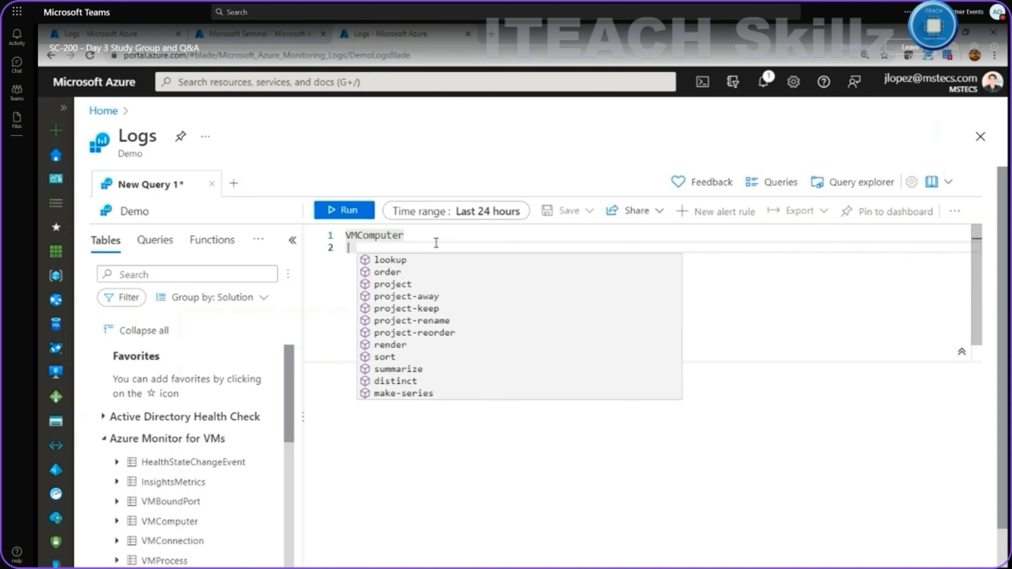
key(Escape)
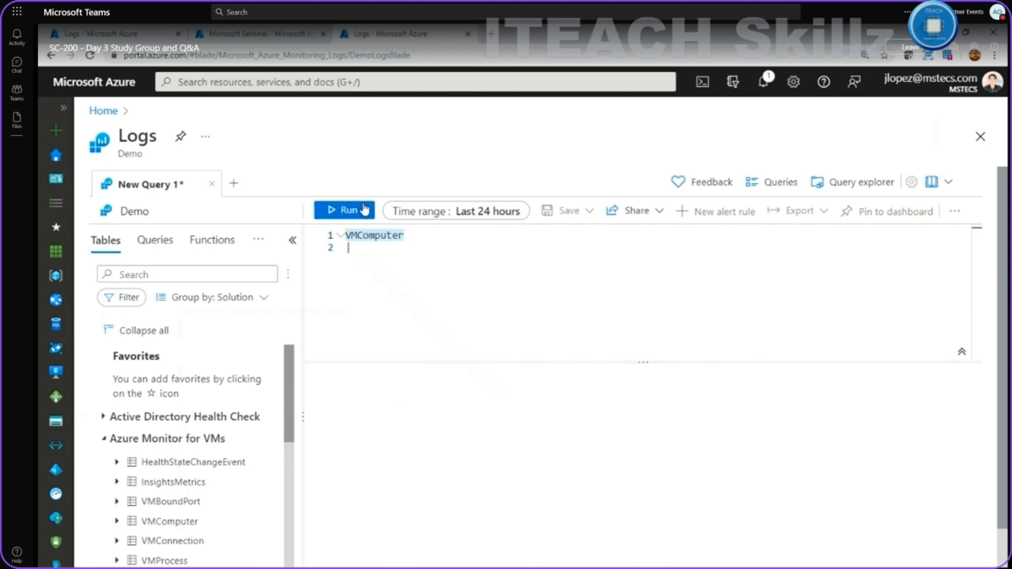
Run the VMComputer query and scroll through its 481 result records.
click(355, 210)
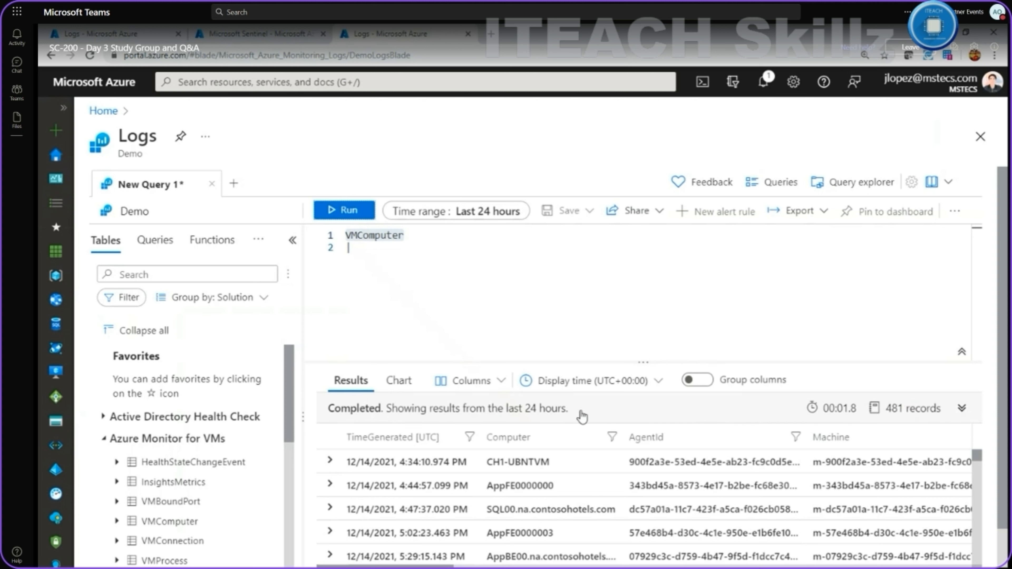
scroll(570, 418, down, 2)
scroll(493, 429, down, 3)
scroll(467, 435, up, 3)
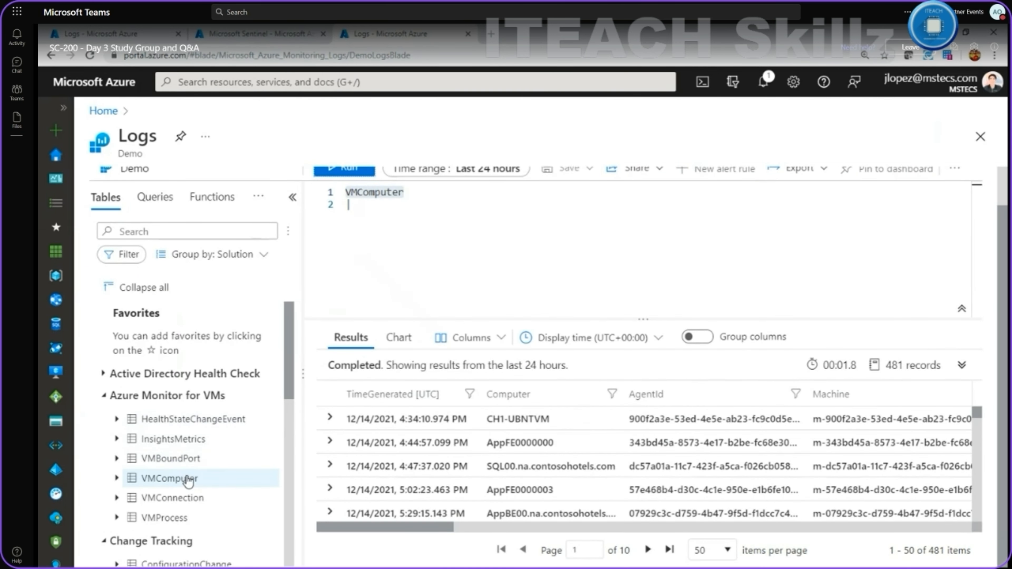
mouse_move(188, 484)
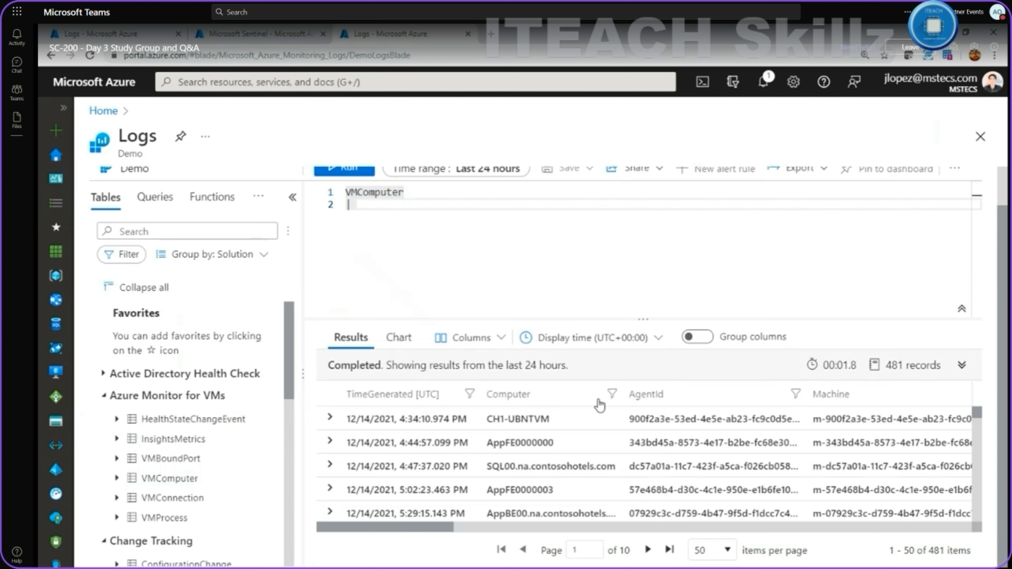
scroll(558, 458, down, 5)
scroll(458, 502, up, 5)
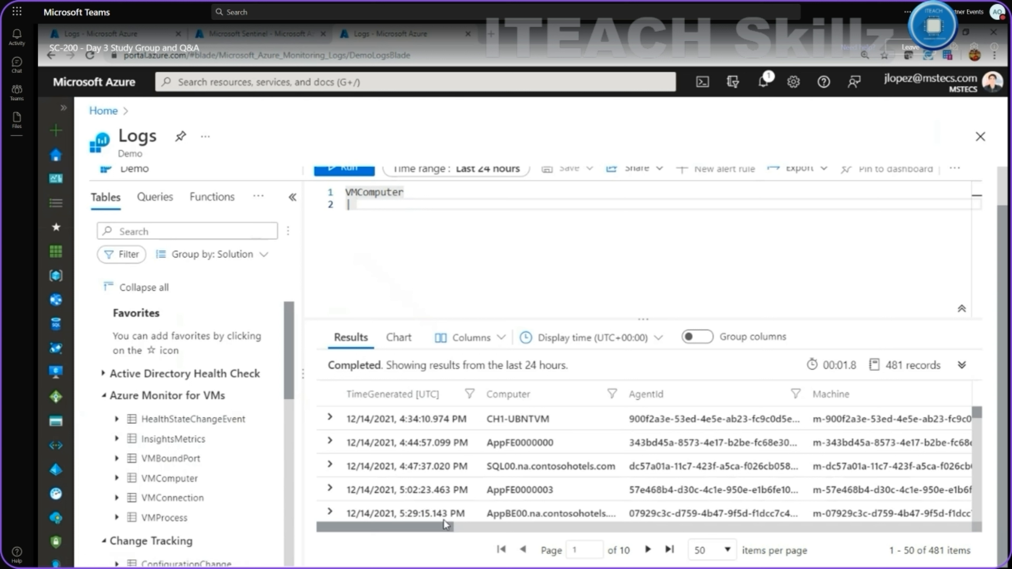
Scroll the VMComputer results sideways to inspect every column.
drag(444, 526, 507, 521)
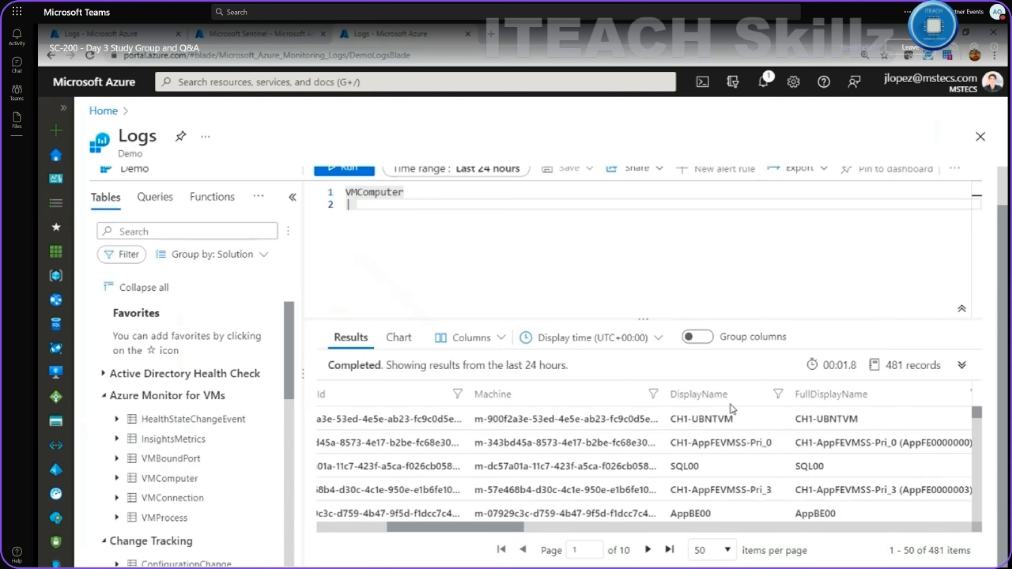
drag(512, 527, 597, 521)
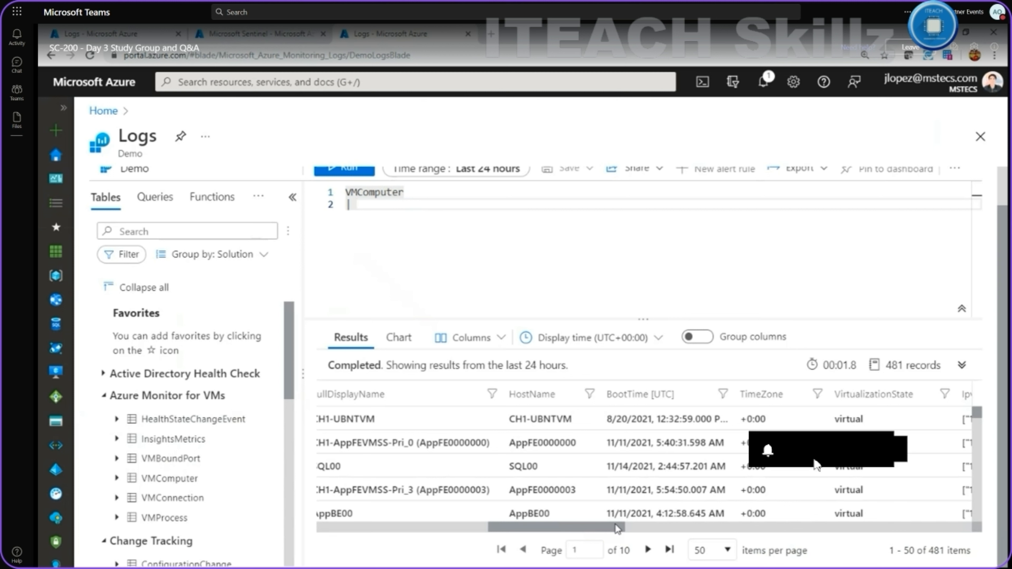
drag(616, 525, 674, 516)
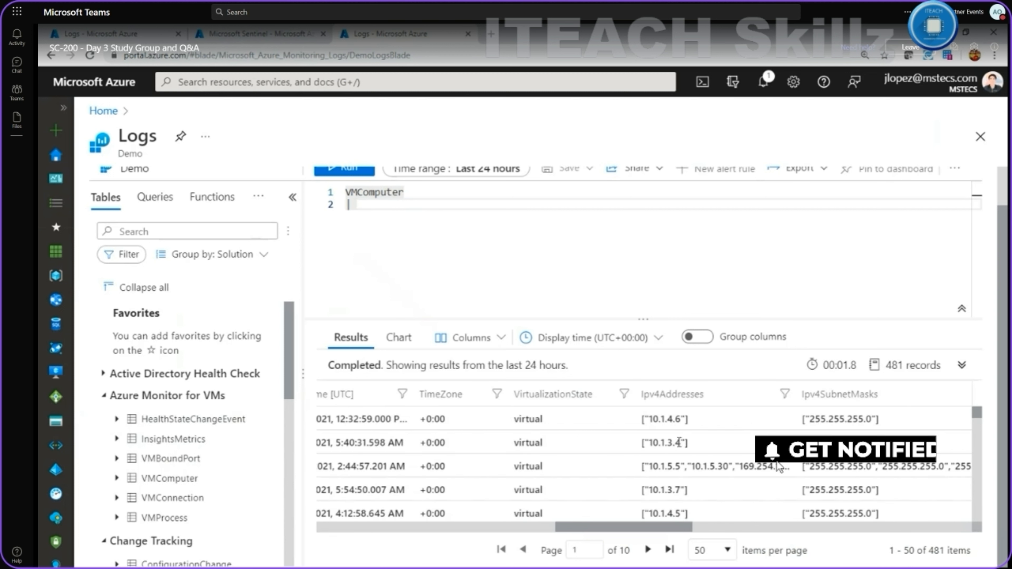
drag(647, 529, 690, 529)
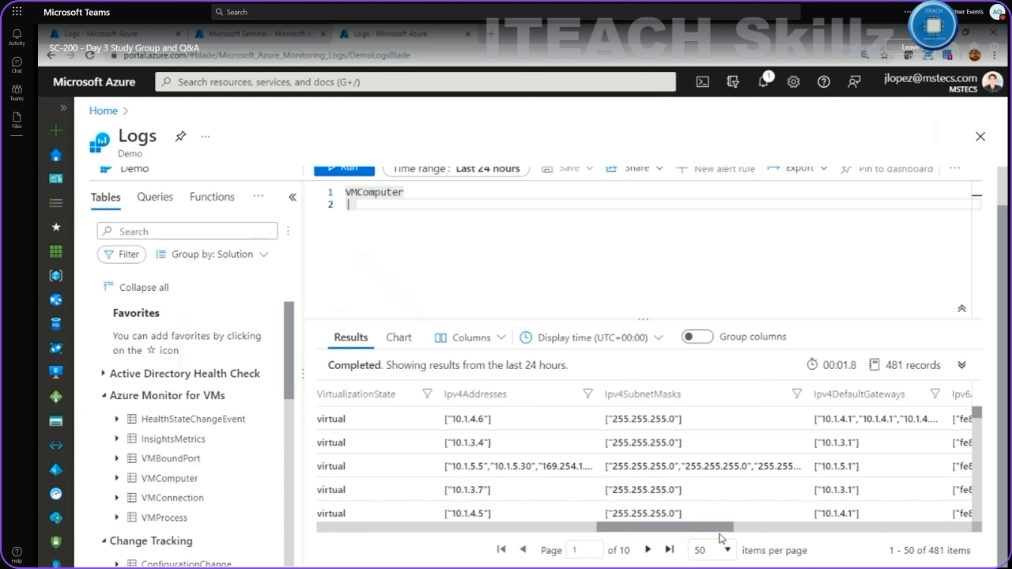
drag(716, 531, 855, 524)
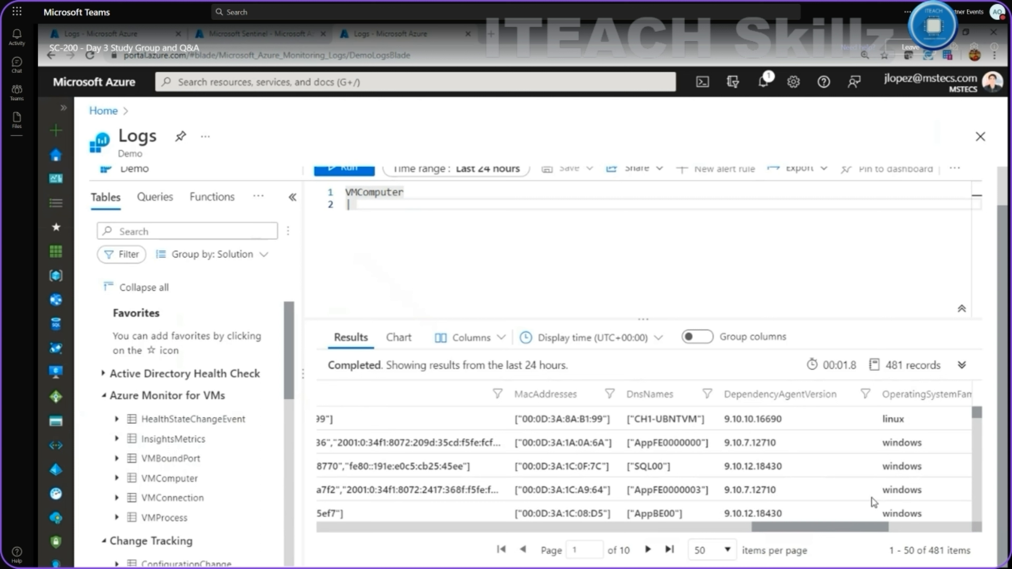
drag(871, 526, 923, 526)
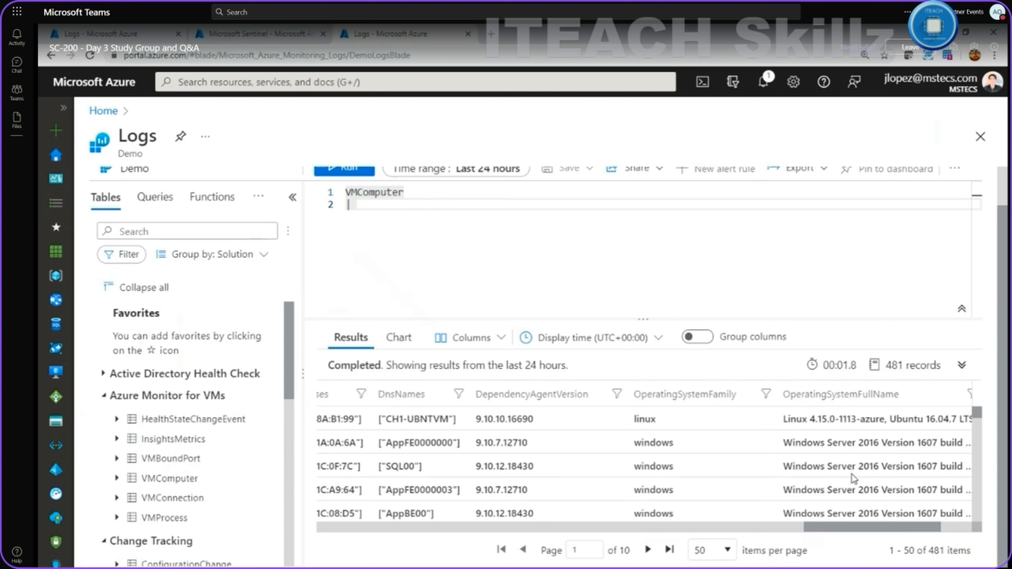
scroll(856, 457, down, 3)
scroll(855, 455, up, 4)
scroll(813, 422, down, 1)
scroll(814, 421, up, 1)
scroll(815, 419, down, 3)
scroll(815, 419, down, 10)
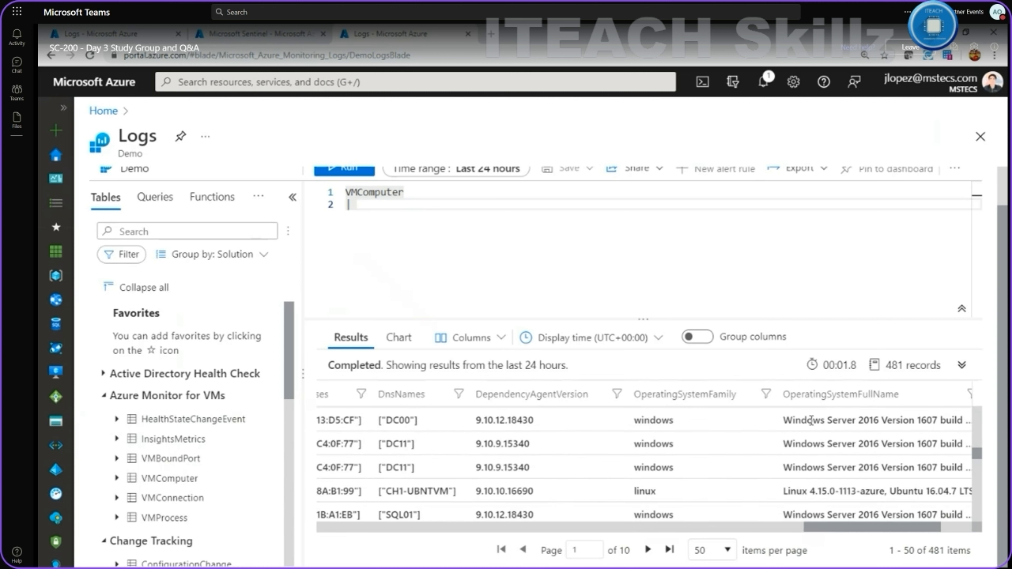
scroll(809, 423, down, 2)
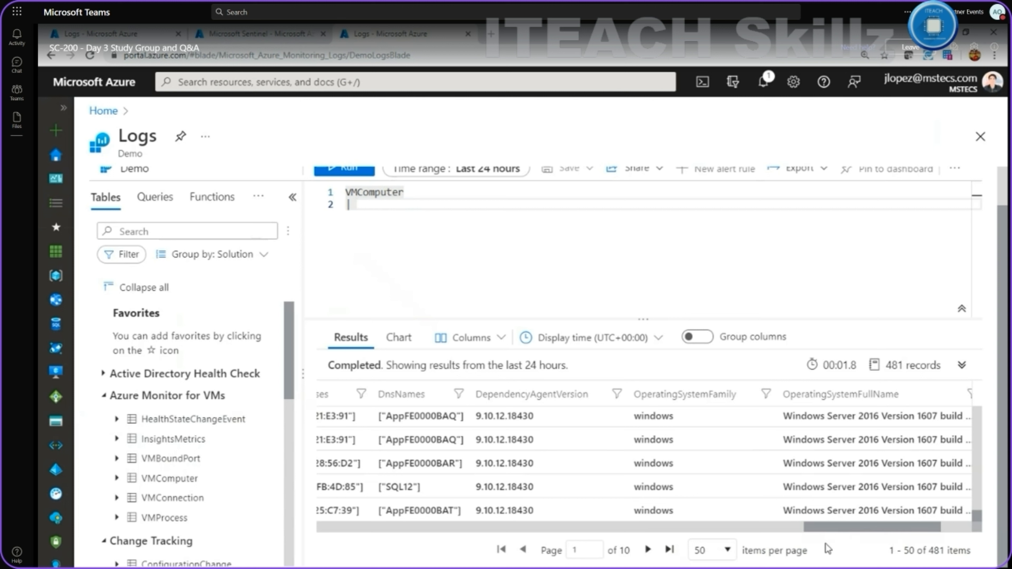
text(|)
text(|)
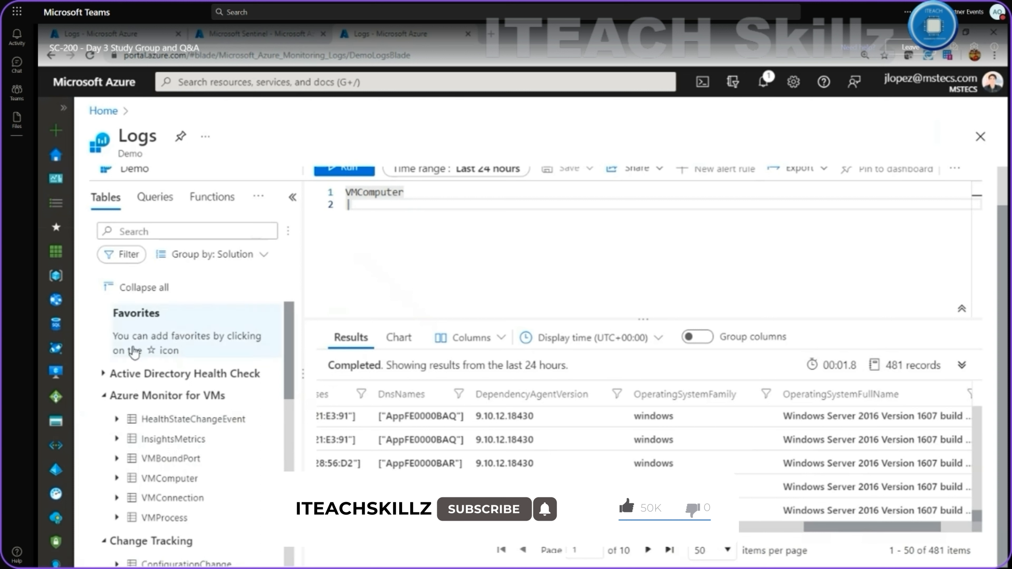
scroll(135, 352, down, 12)
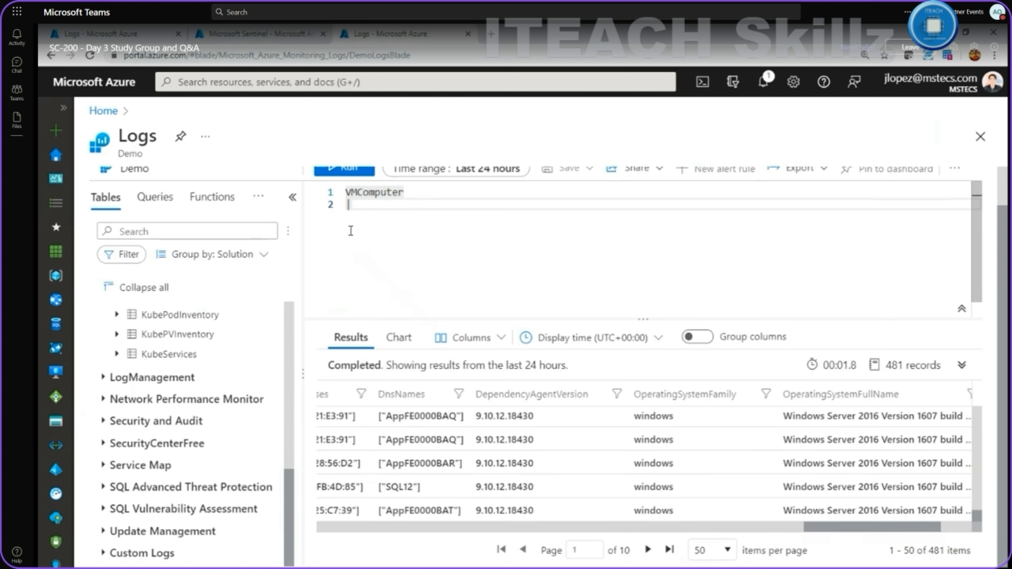
text(|)
drag(353, 205, 283, 174)
Delete the whole query and view the CSV export options for the 481 results.
key(BackSpace)
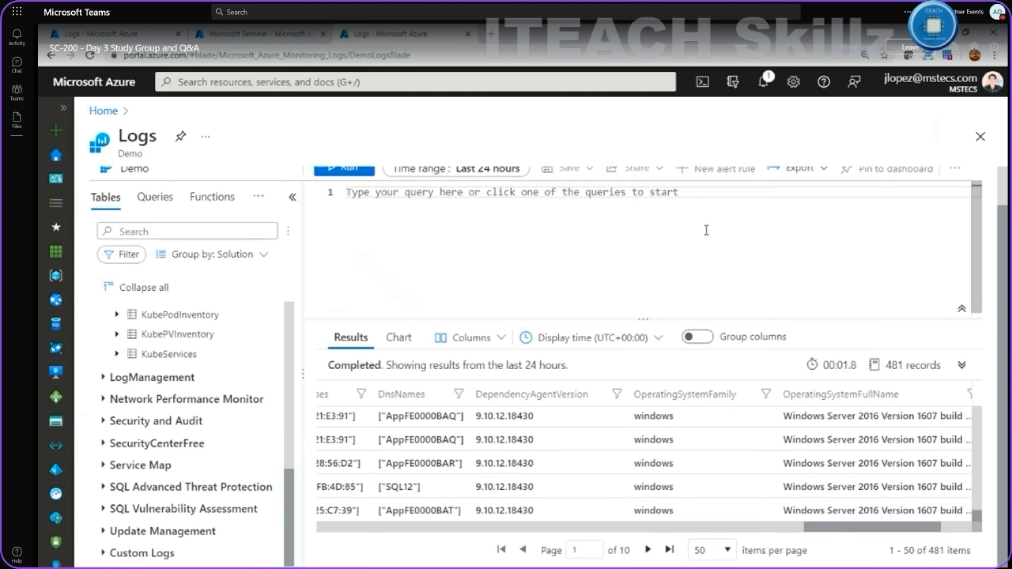
scroll(566, 224, up, 2)
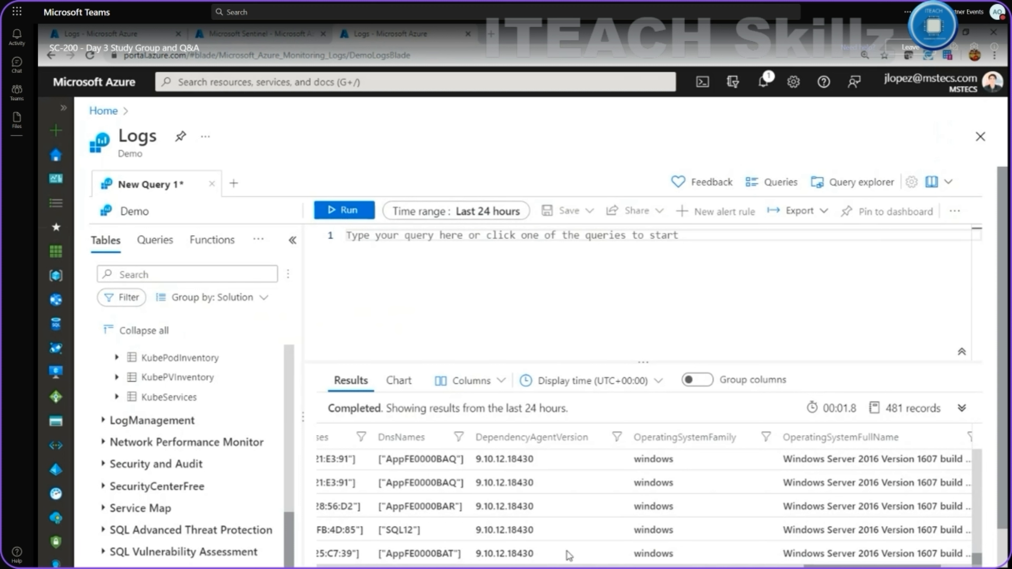
click(824, 224)
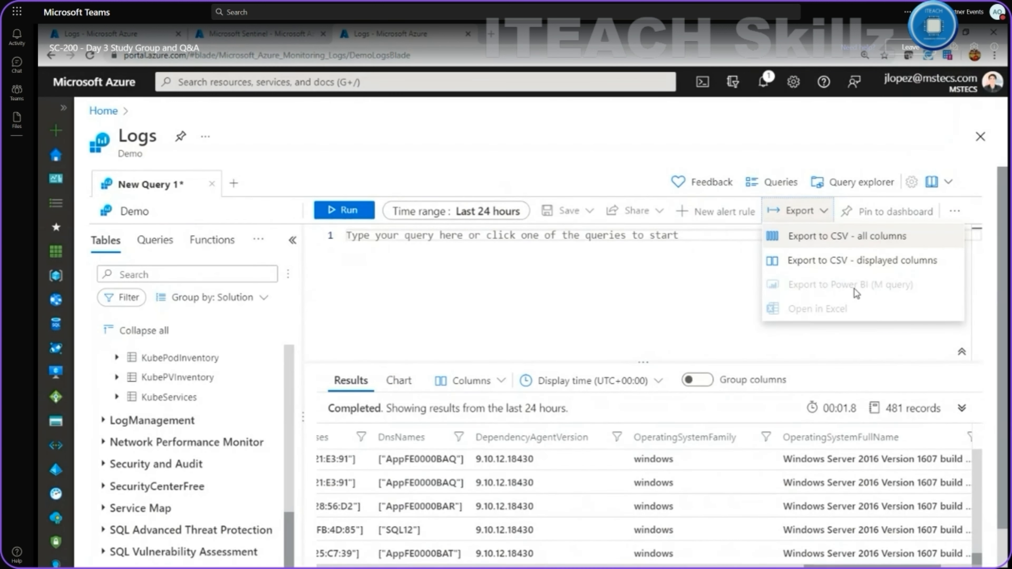
Close the Export menu and open the example Queries gallery on Applications.
click(693, 294)
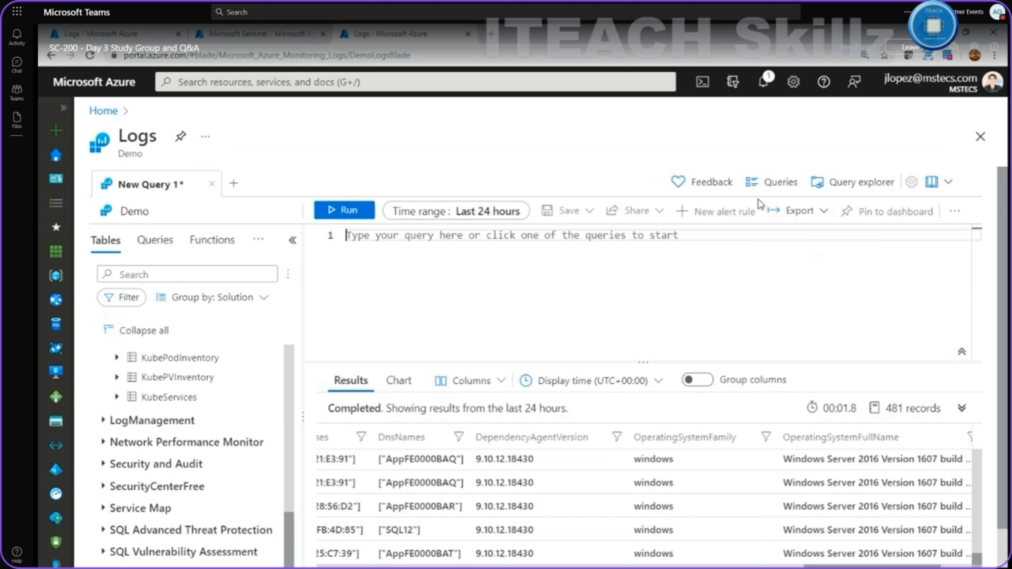
click(774, 185)
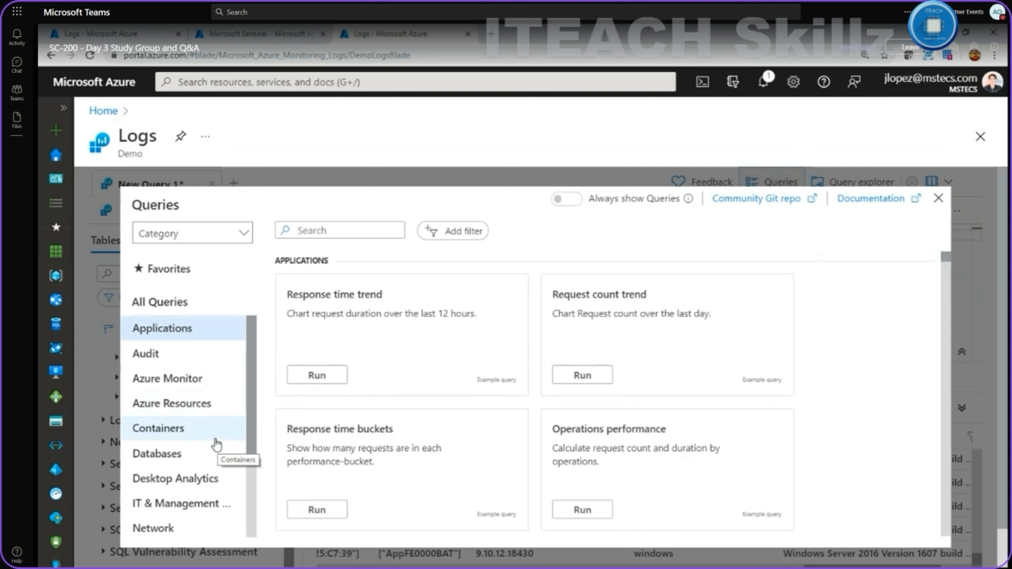
Browse the Virtual Machines example queries and load Reported errors into the editor.
scroll(213, 445, down, 3)
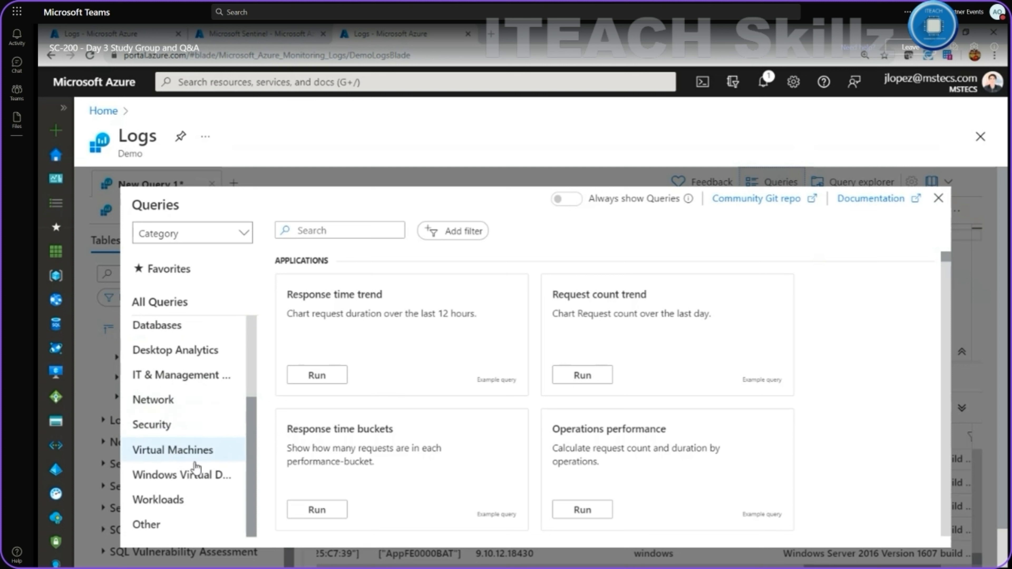
click(195, 451)
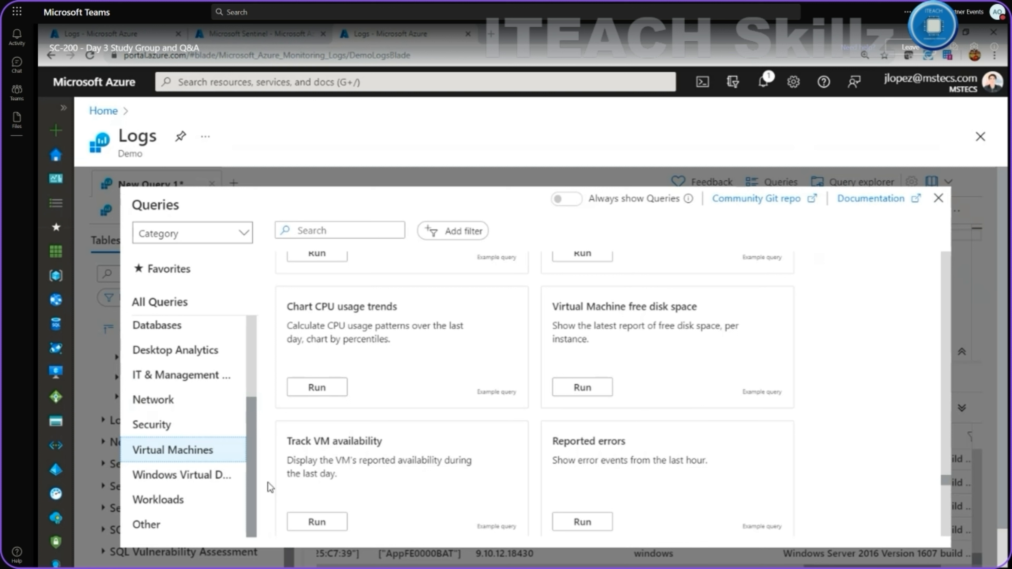
scroll(471, 416, up, 3)
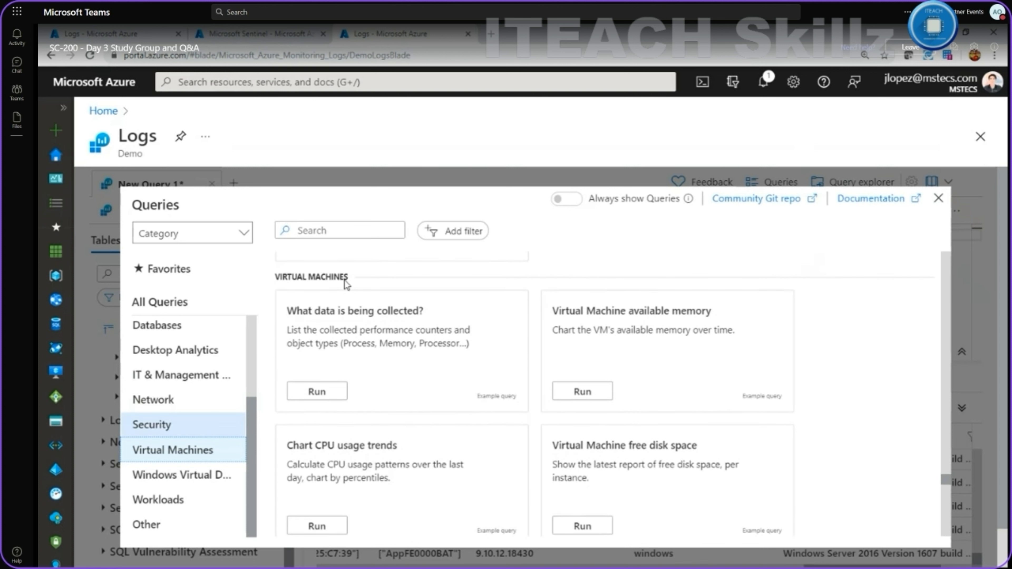
drag(272, 278, 360, 276)
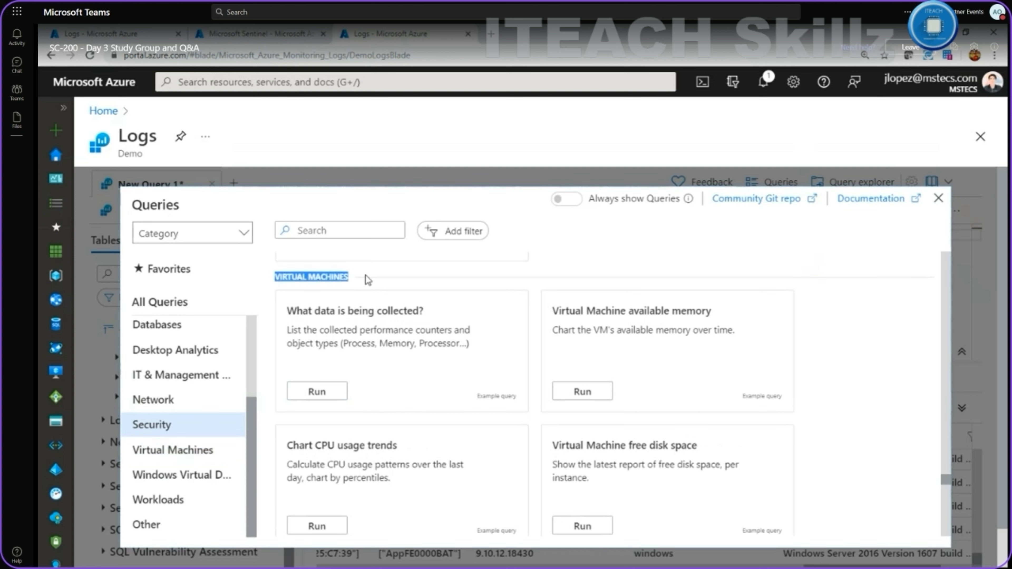
mouse_move(381, 379)
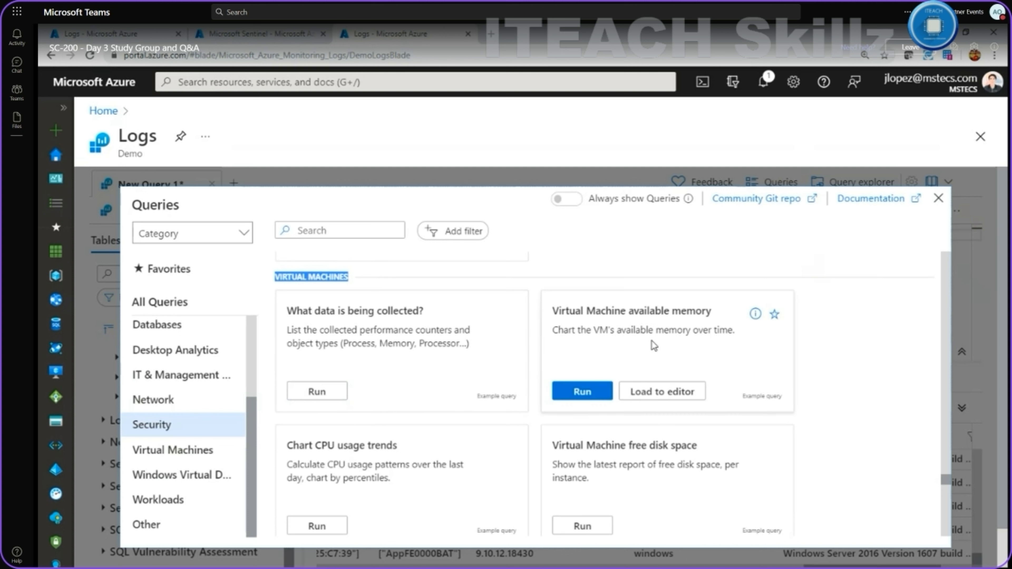
scroll(664, 338, down, 1)
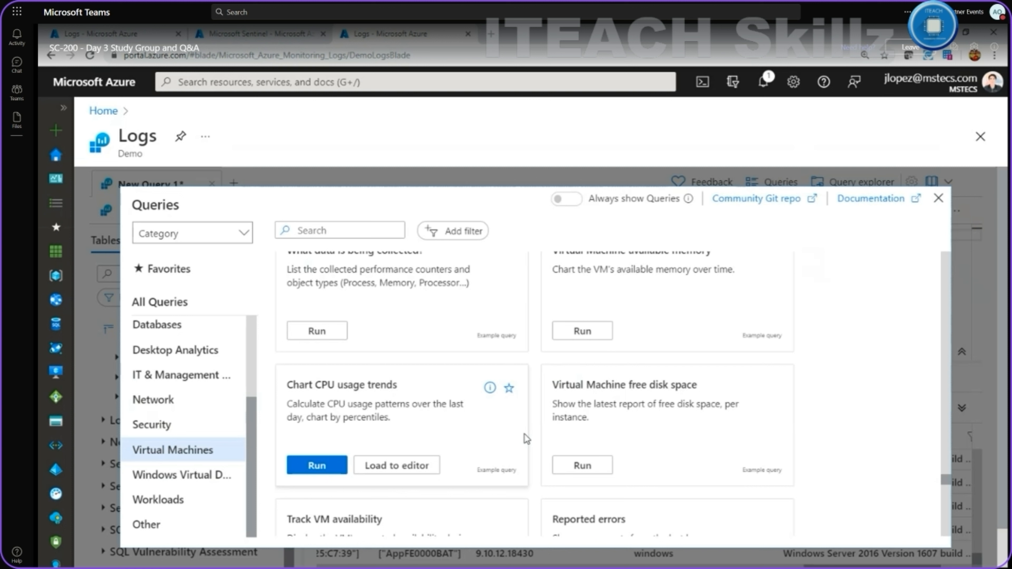
scroll(527, 439, down, 3)
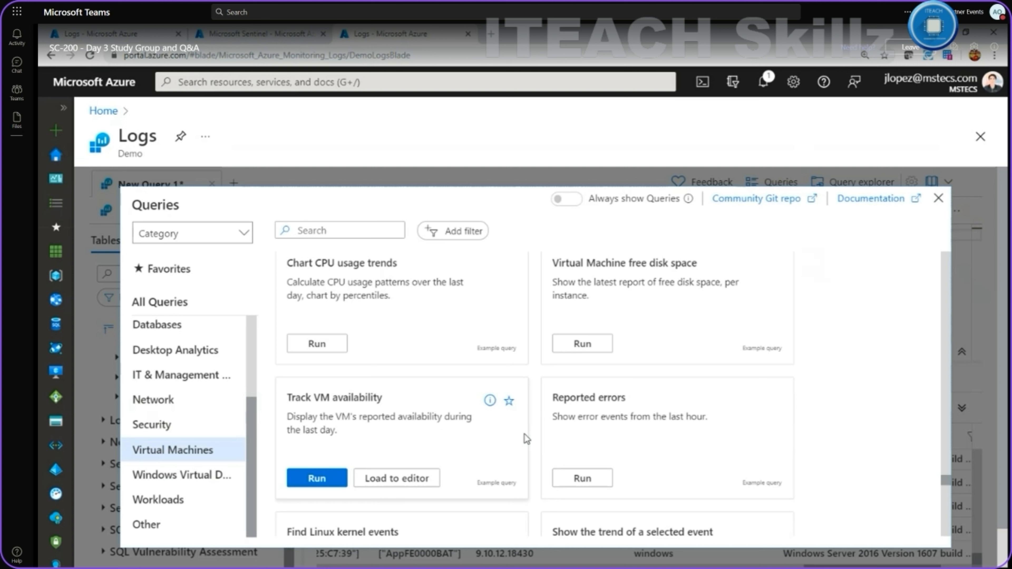
mouse_move(589, 456)
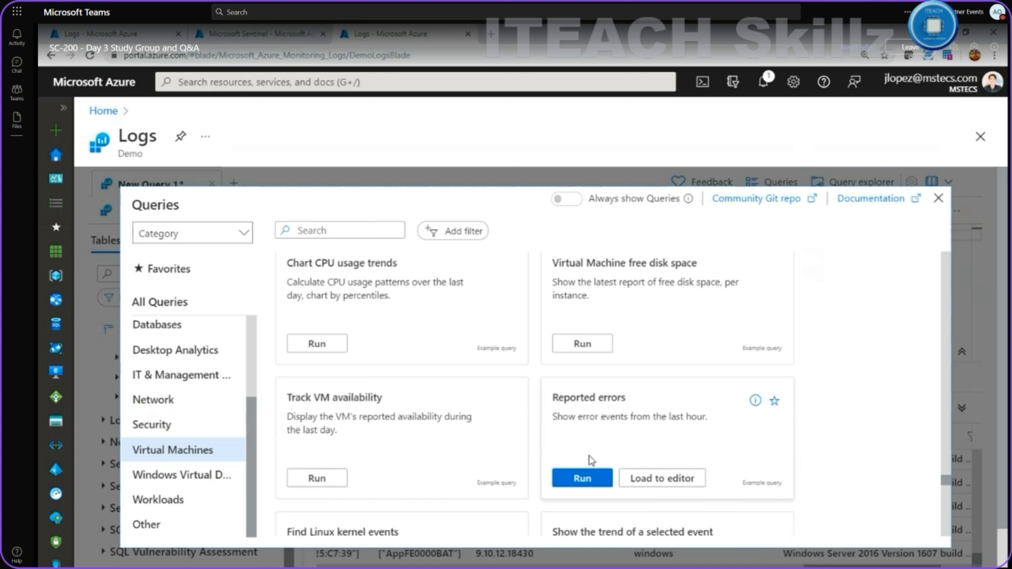
click(650, 482)
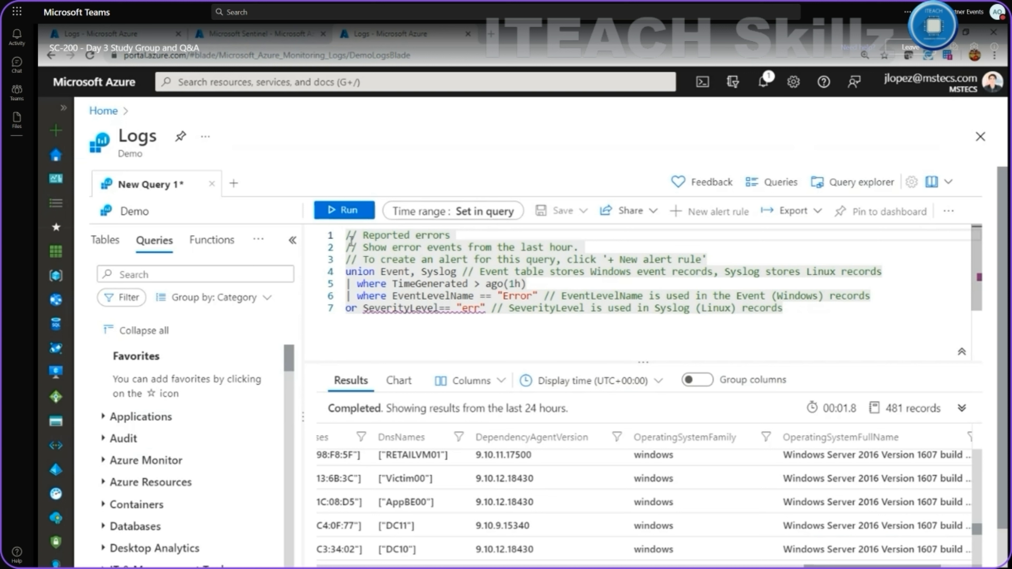
triple_click(442, 246)
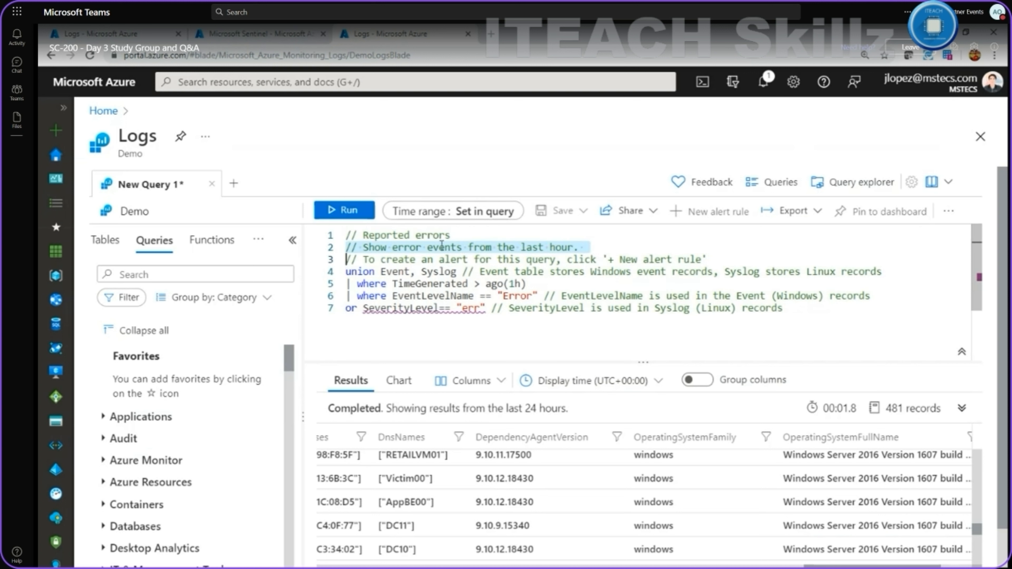
click(433, 238)
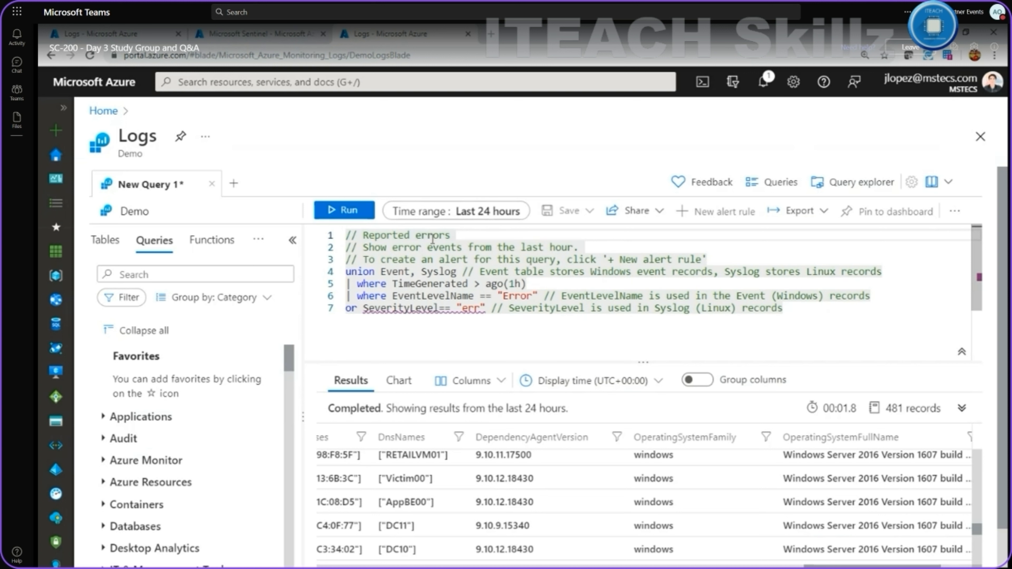
click(389, 250)
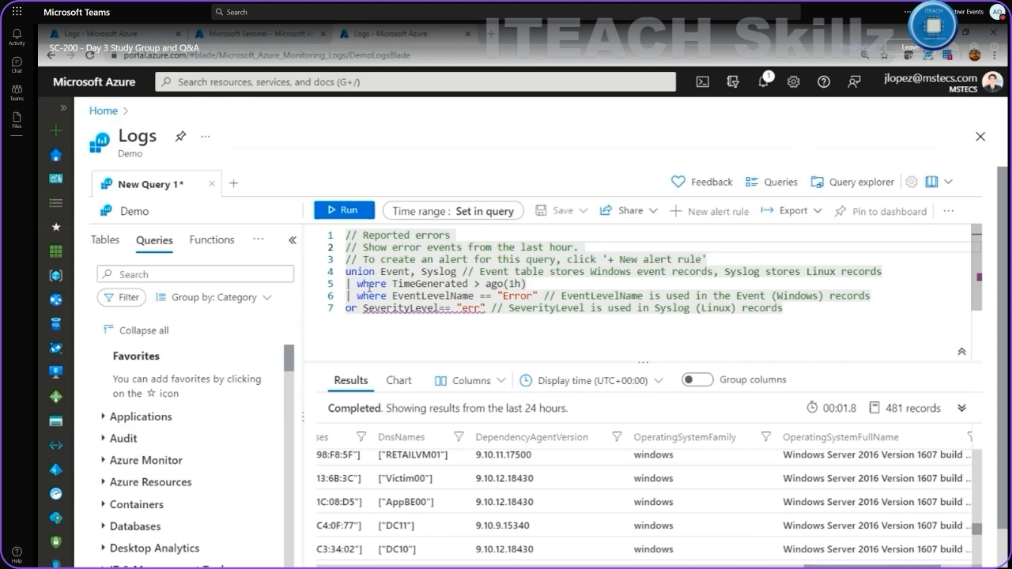
Run the Reported errors query, which returns 0 records for the last hour.
mouse_move(431, 272)
click(341, 211)
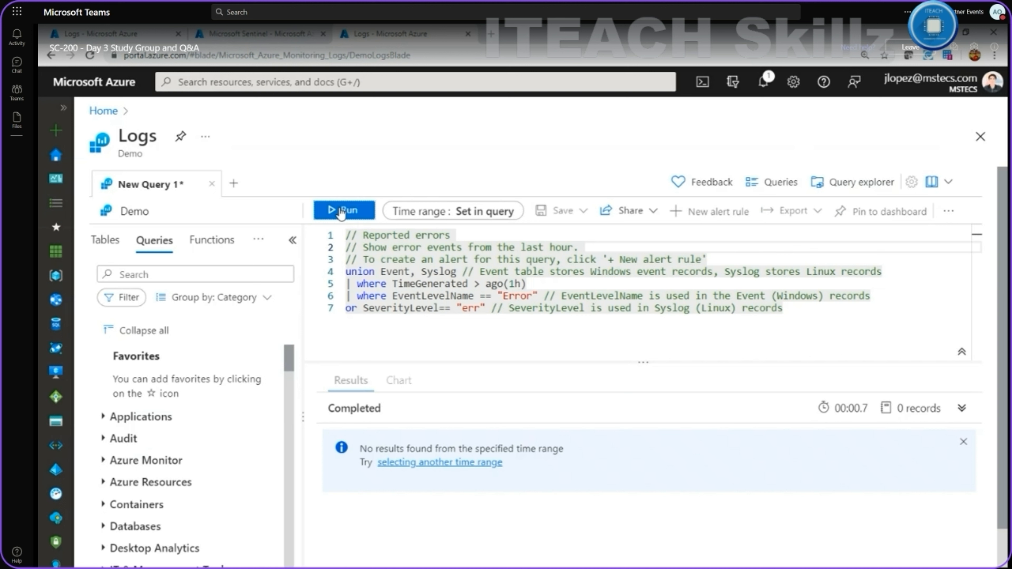
Change the Reported errors window from ago(1h) to ago(1d) and rerun it; still 0 records.
click(513, 284)
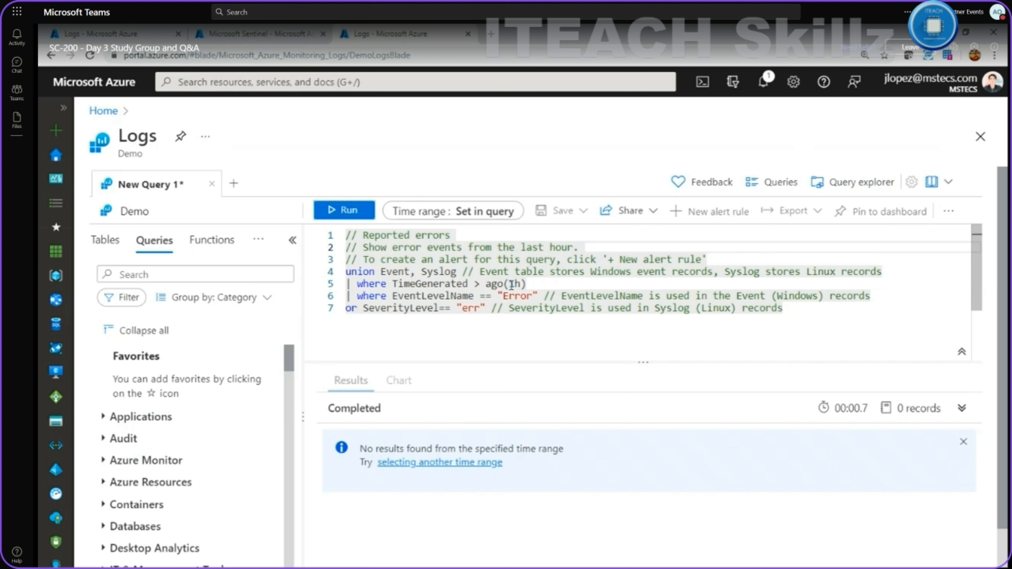
key(Delete)
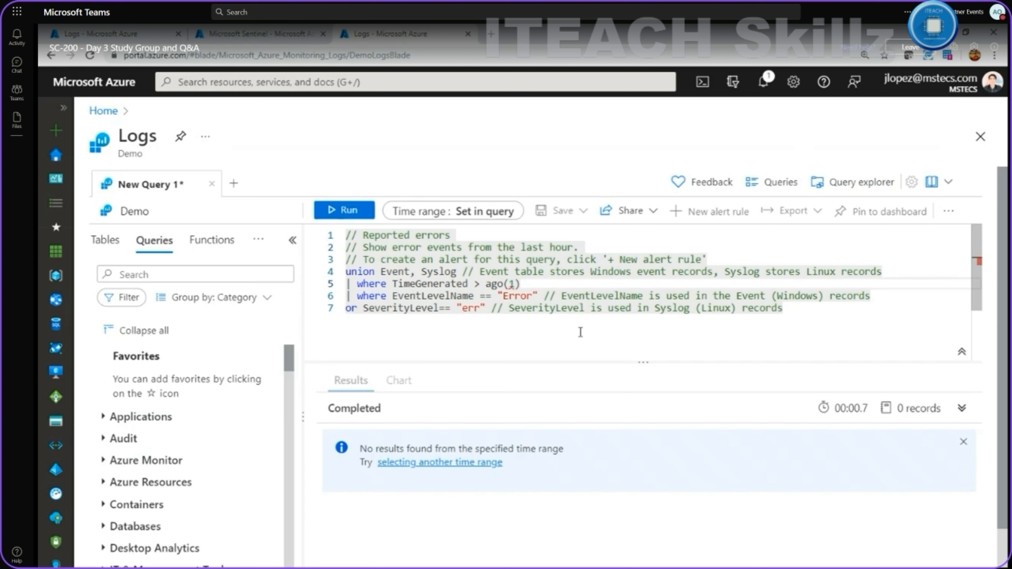
text(D)
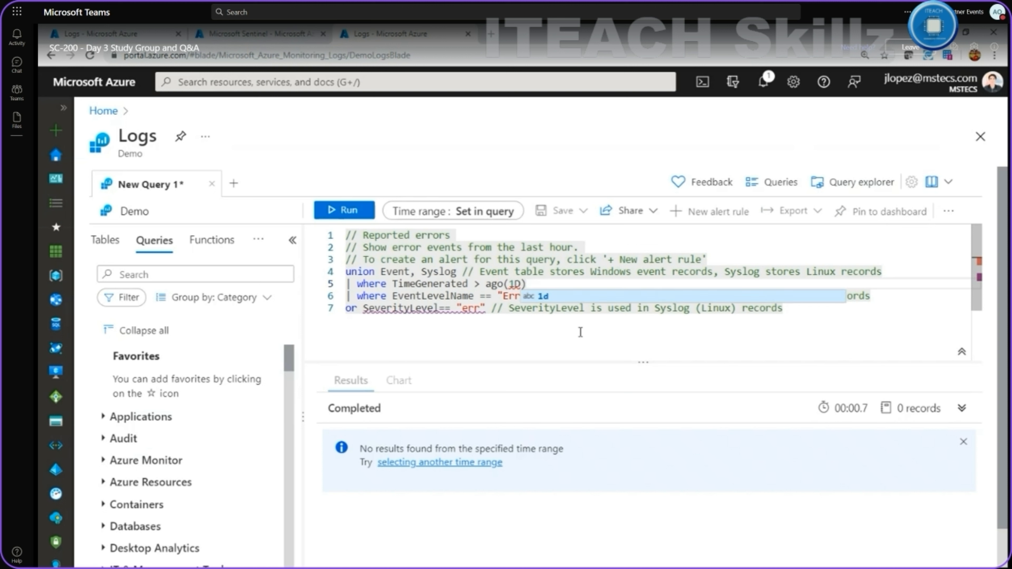
key(Return)
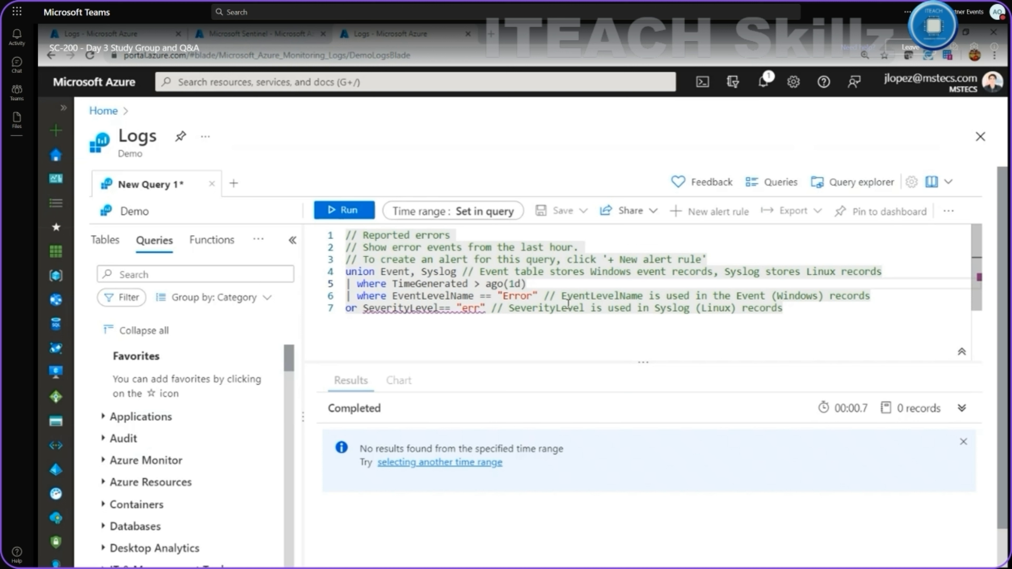
drag(797, 317, 323, 232)
click(364, 214)
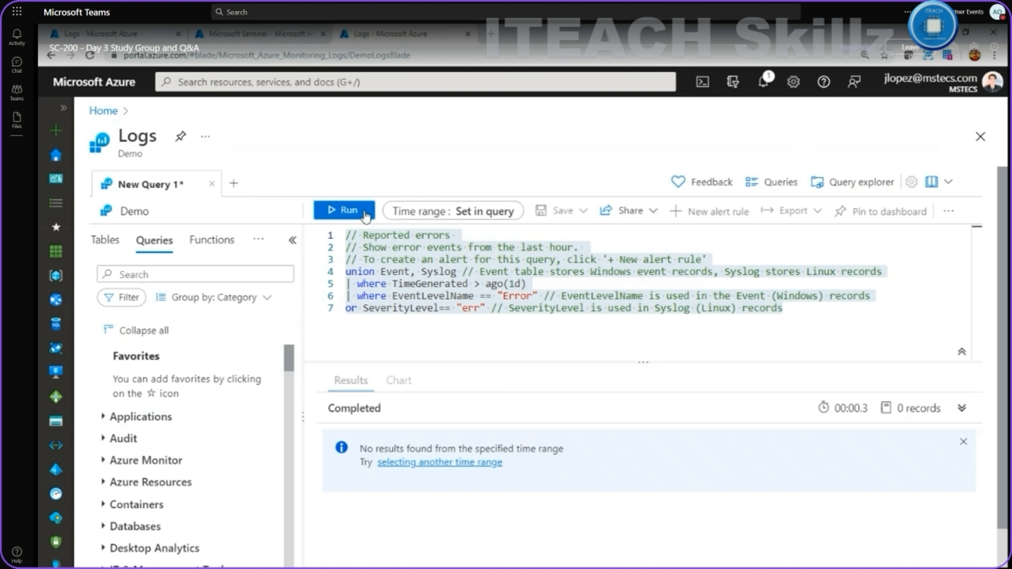
Load the Virtual Machines category's free disk space example query into the editor.
click(775, 185)
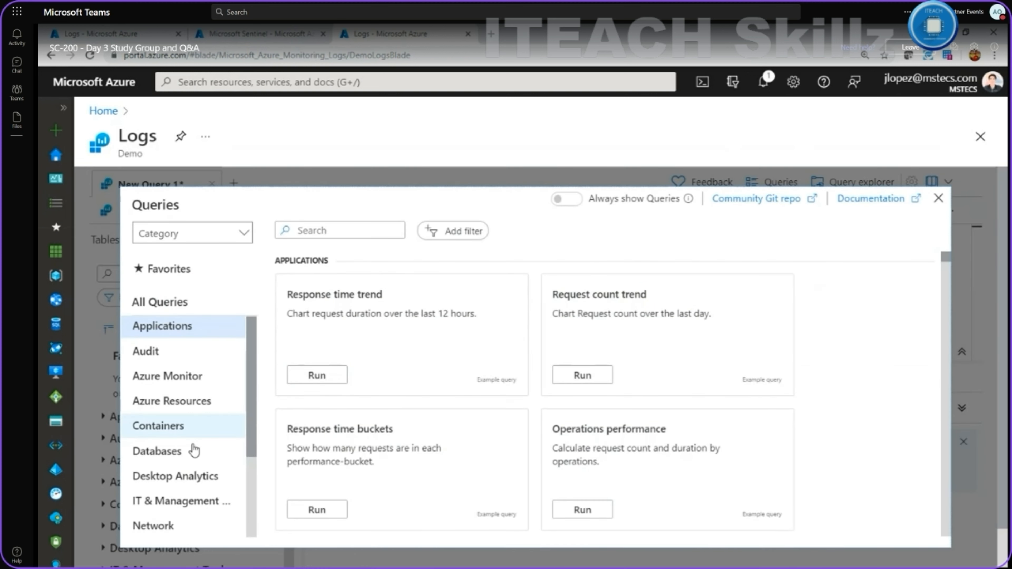
scroll(197, 431, down, 5)
click(201, 418)
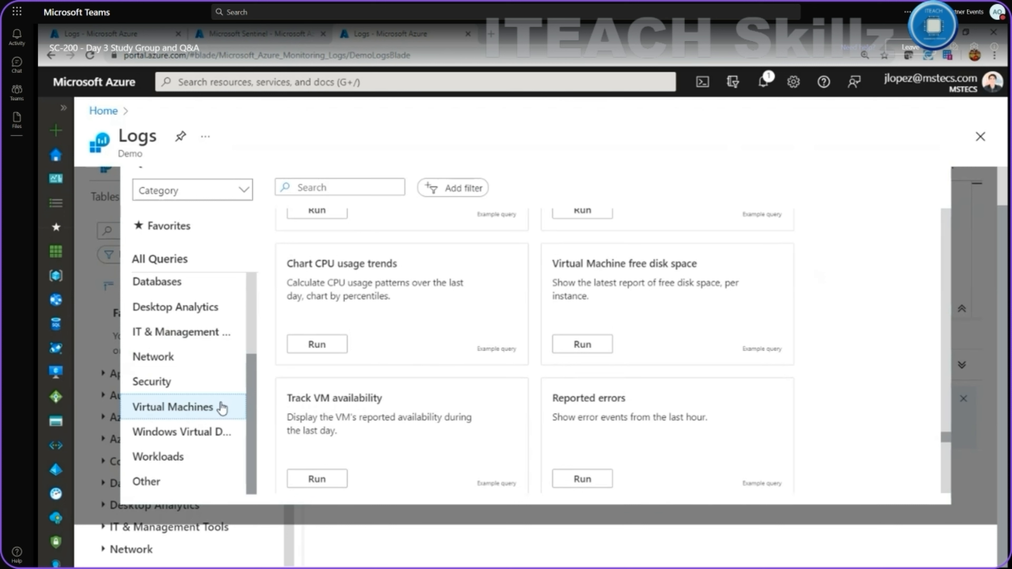
mouse_move(606, 321)
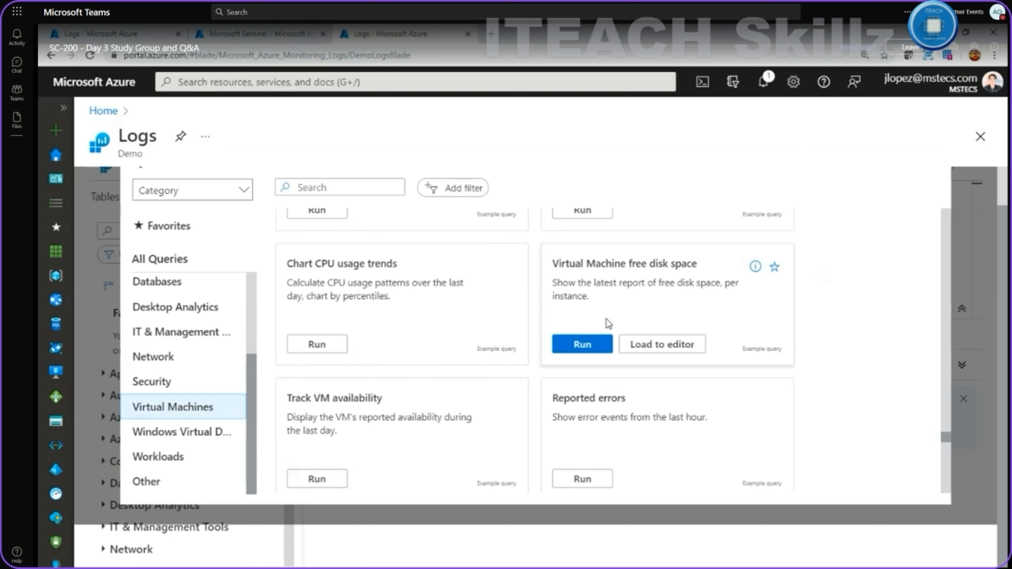
click(651, 346)
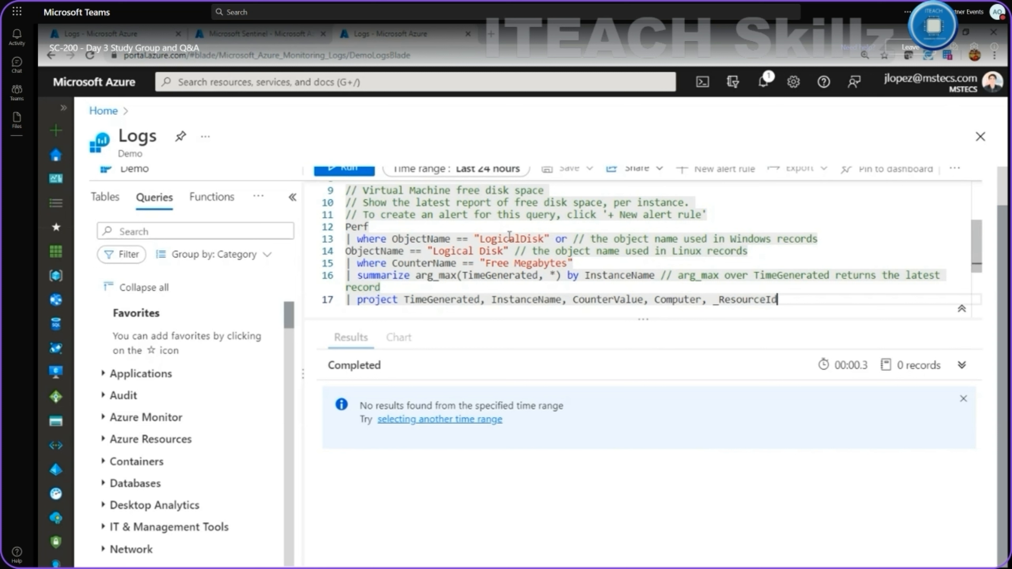
Select lines 9–17 of the free disk space query below Reported errors.
scroll(509, 235, up, 3)
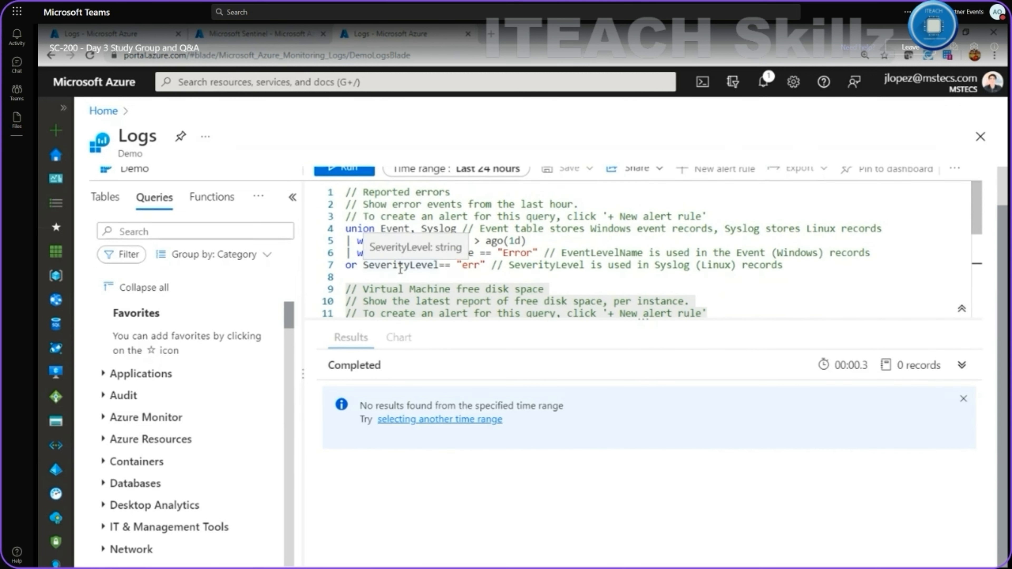
scroll(400, 270, down, 1)
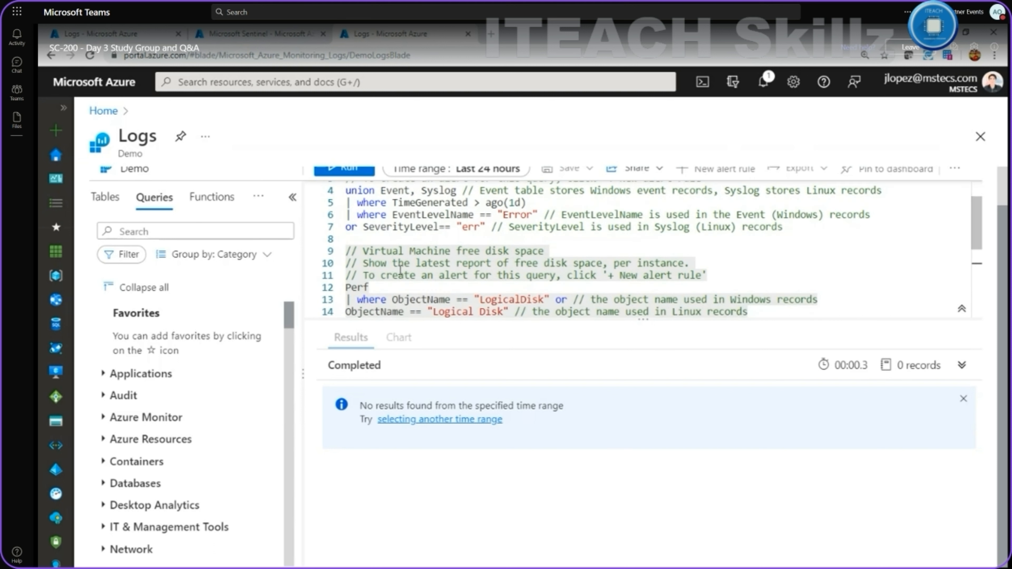
scroll(401, 271, up, 1)
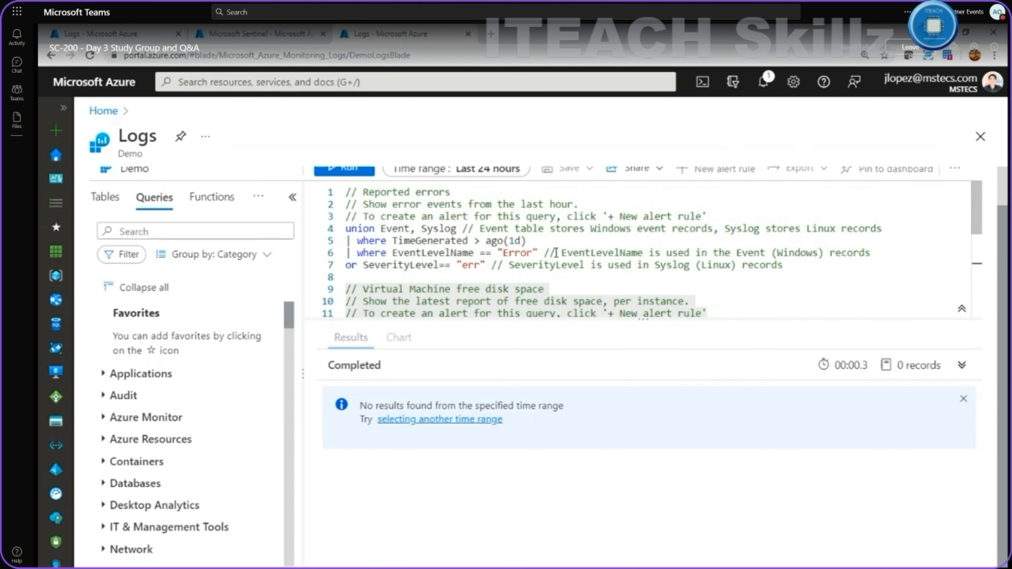
scroll(445, 302, down, 1)
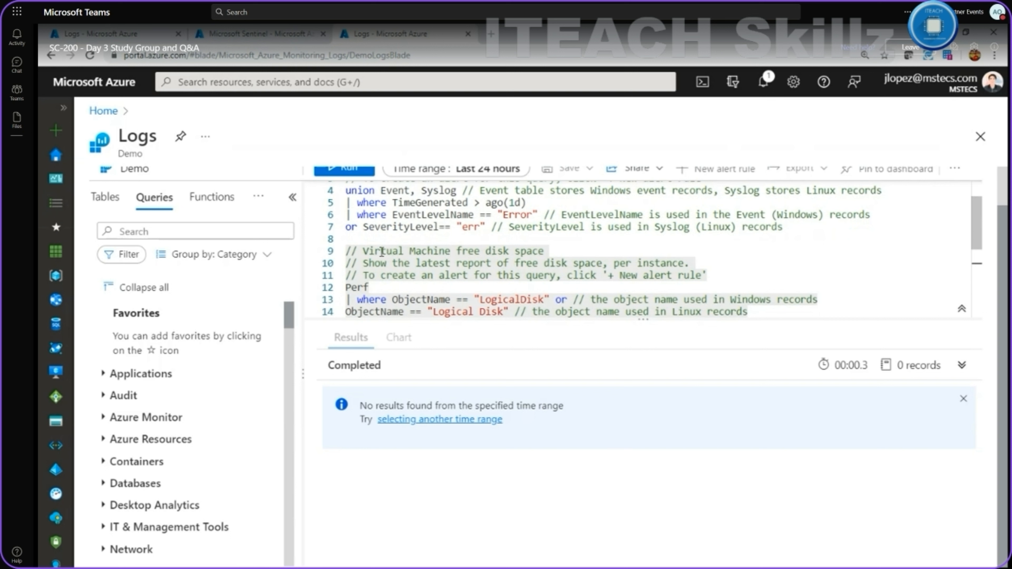
scroll(381, 253, down, 2)
scroll(382, 252, up, 2)
drag(348, 250, 787, 213)
scroll(787, 214, up, 2)
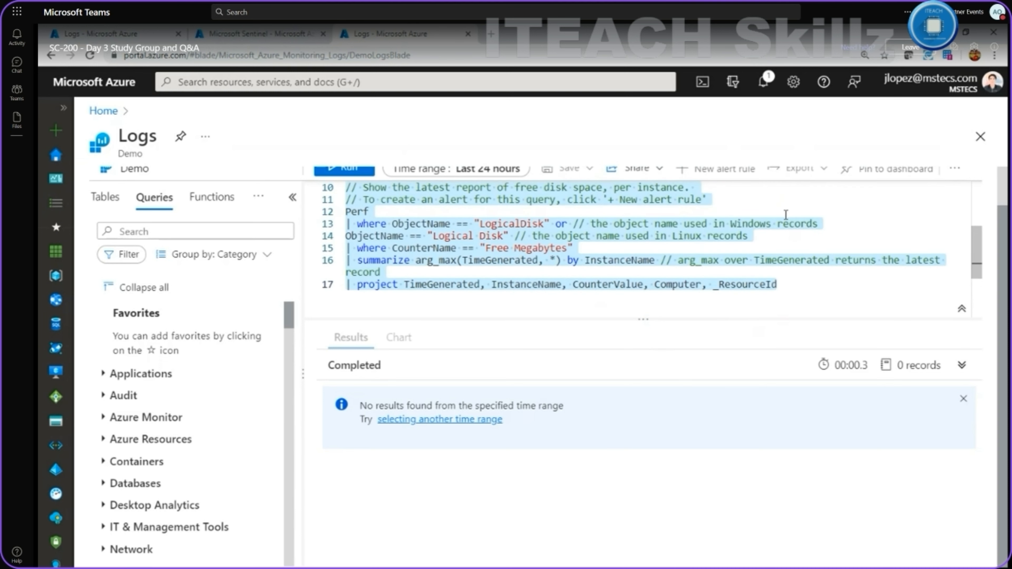
scroll(786, 215, up, 3)
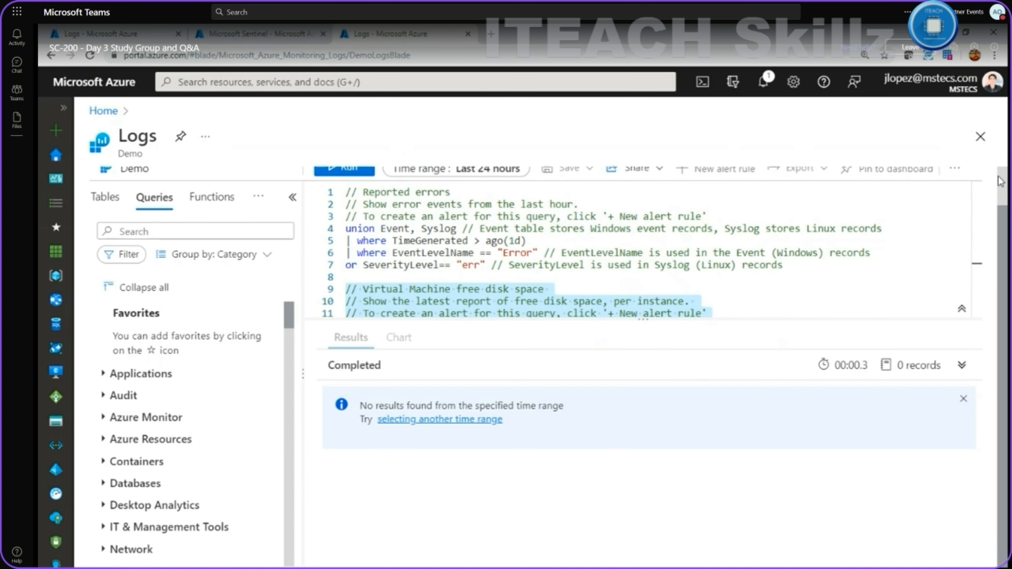
scroll(933, 220, up, 1)
scroll(768, 335, down, 5)
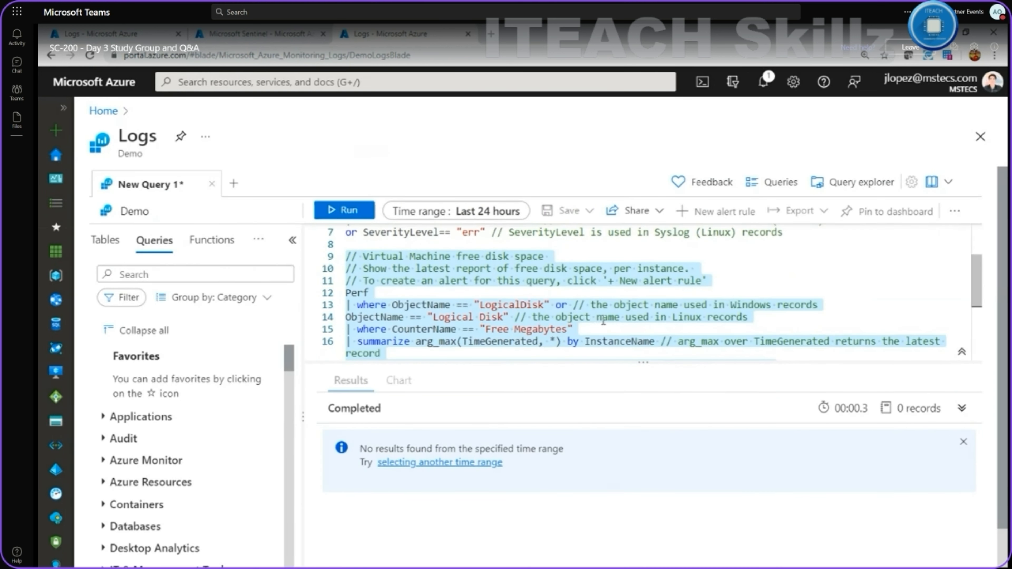
Add an empty New Query 2 tab, then go back to New Query 1.
click(234, 185)
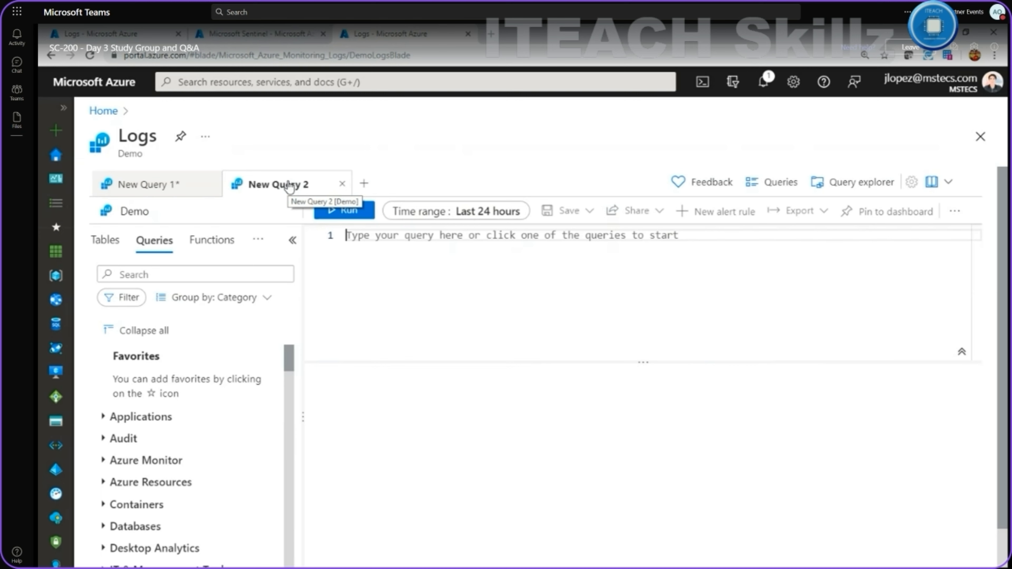
click(183, 182)
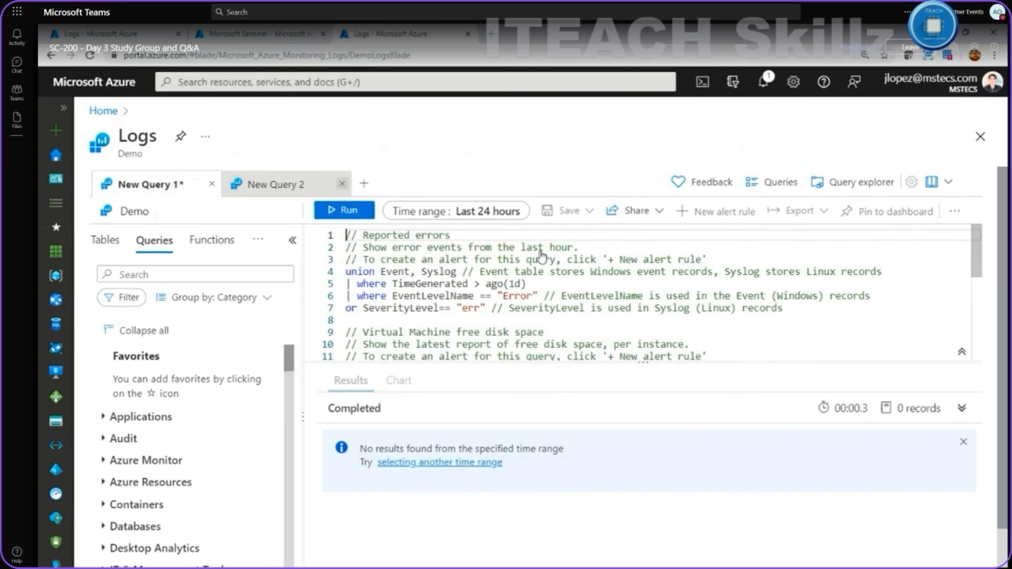
Collapse and re-expand the free disk space query block at line 9.
scroll(542, 255, down, 3)
scroll(545, 257, down, 3)
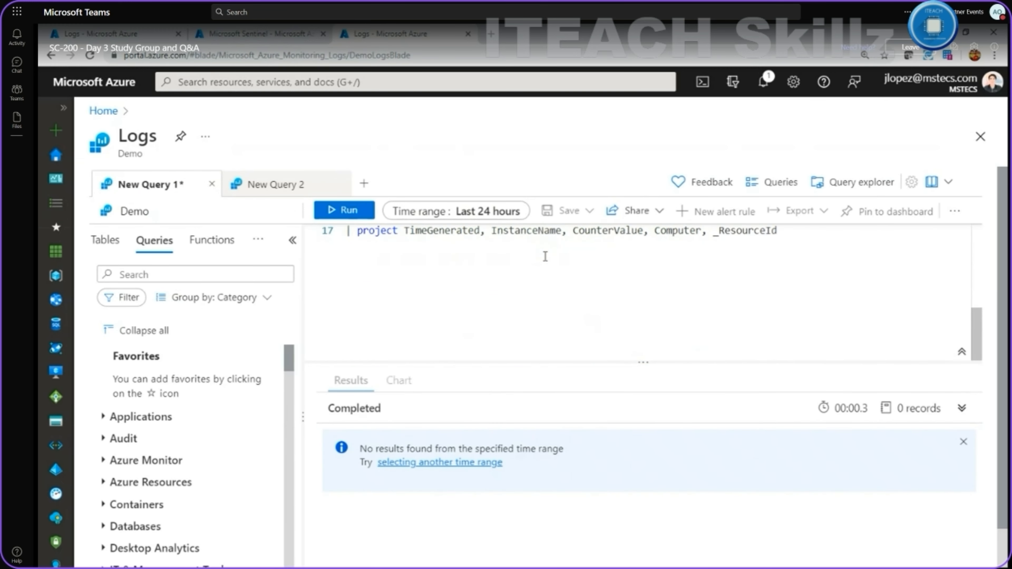
scroll(545, 256, up, 5)
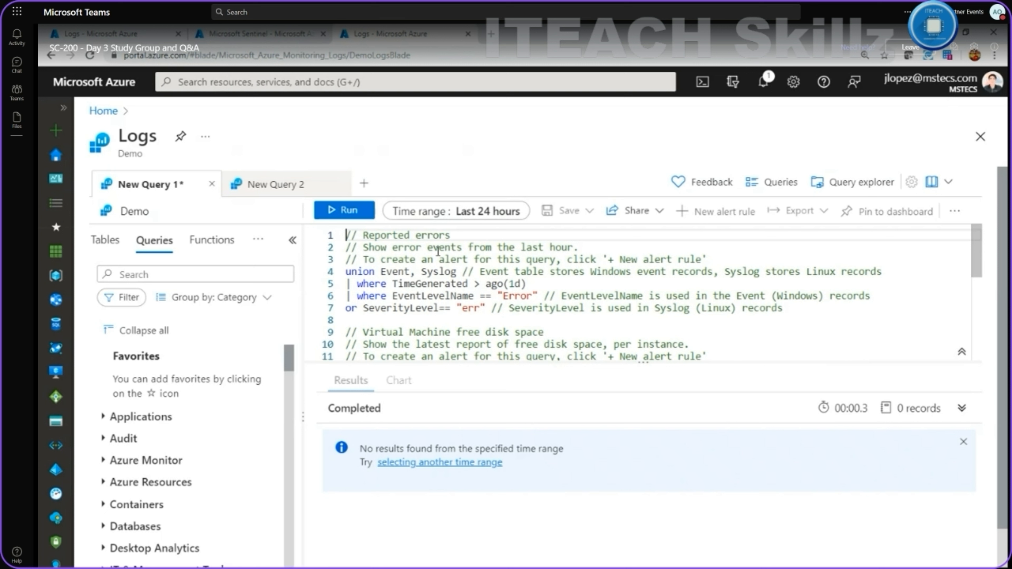
scroll(438, 250, down, 2)
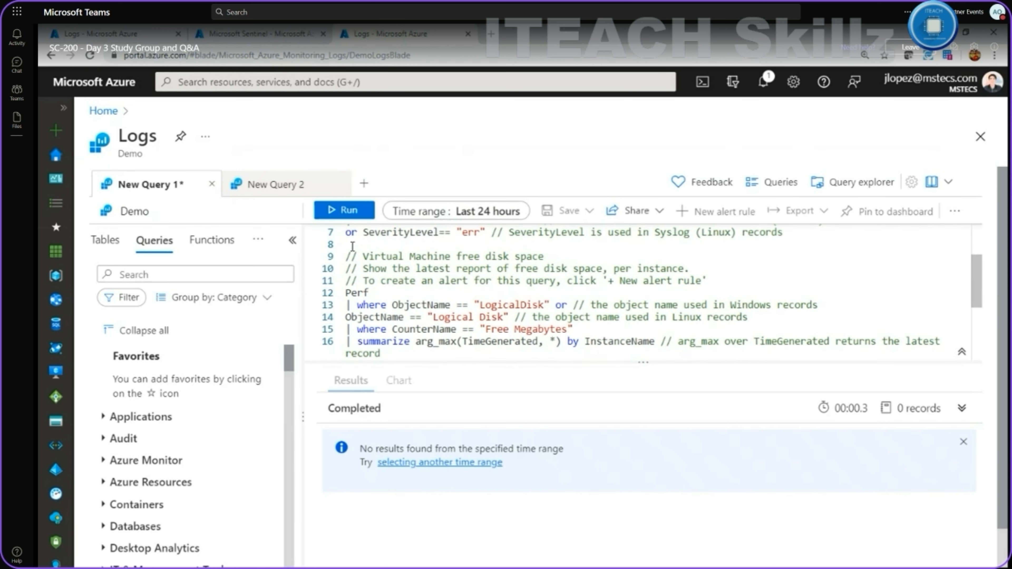
click(344, 259)
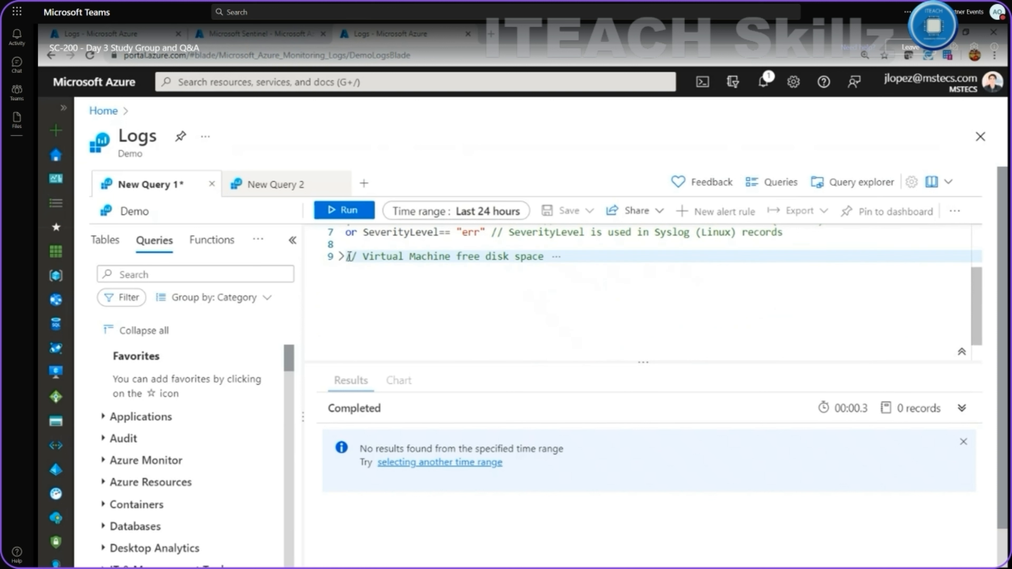
click(343, 257)
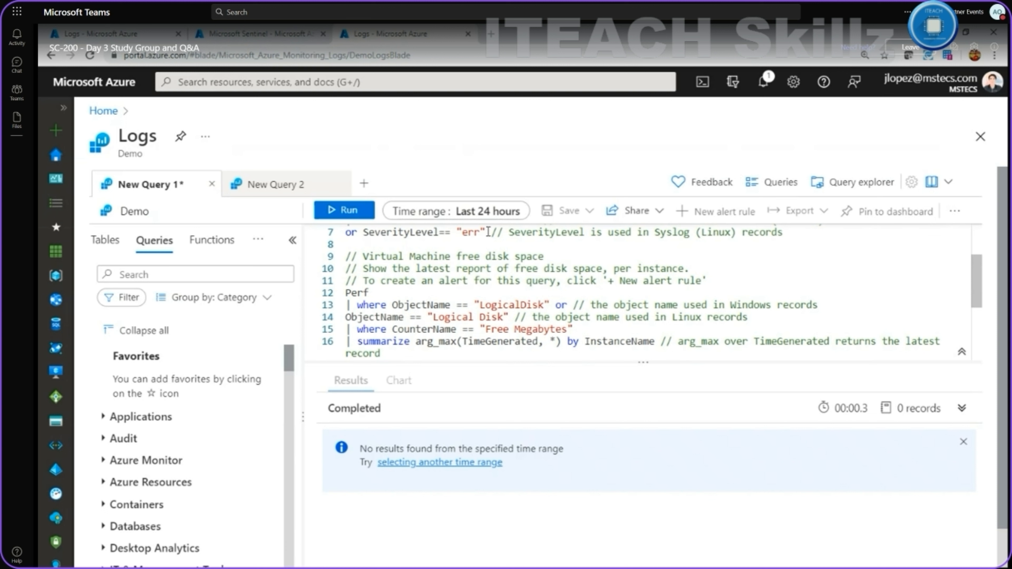
Select Perf on line 12 and run the query, returning 30,000+ LogicalDisk records.
scroll(410, 297, down, 1)
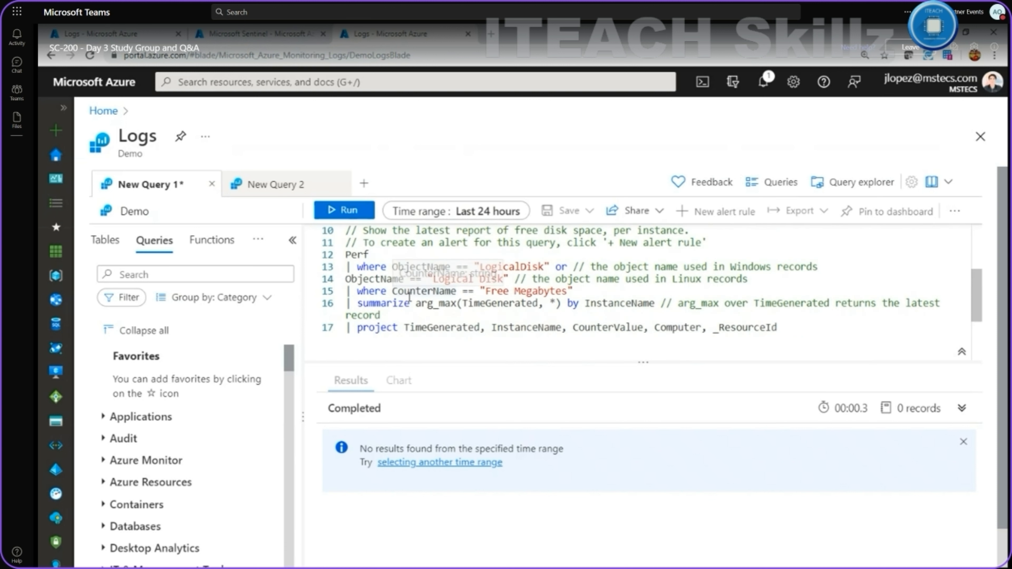
double_click(355, 256)
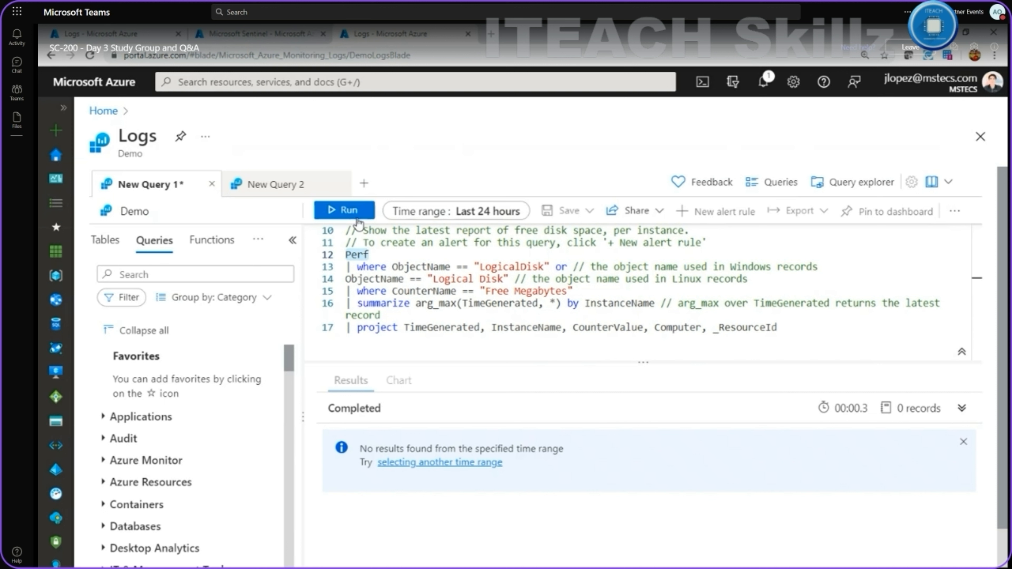
click(343, 211)
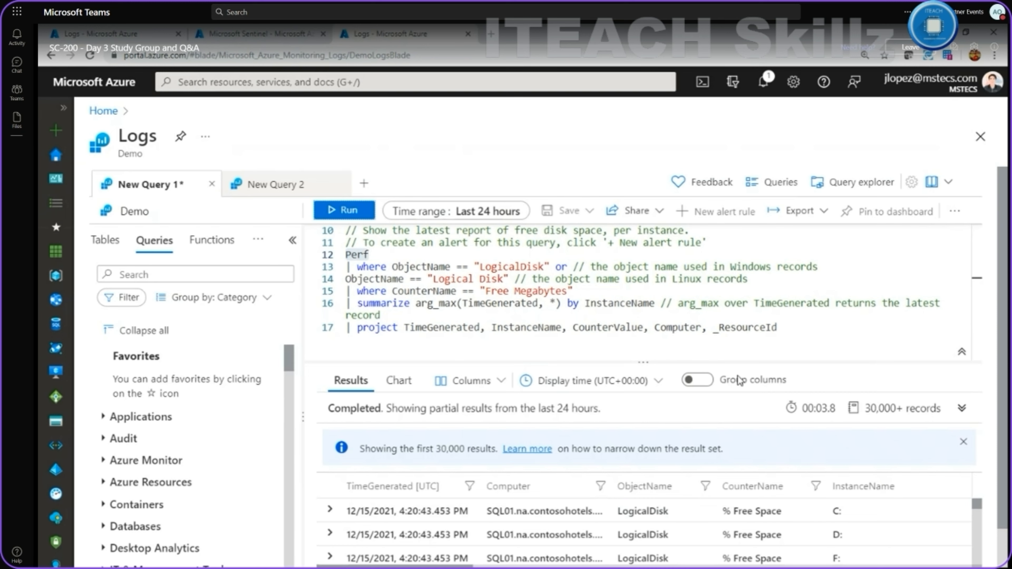
scroll(687, 461, down, 5)
scroll(687, 459, down, 2)
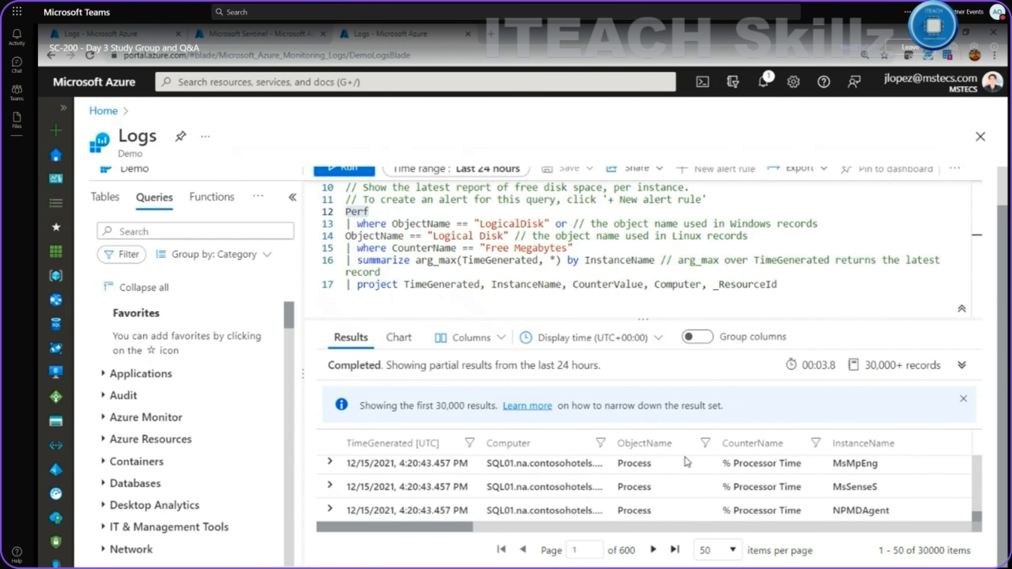
scroll(687, 459, down, 5)
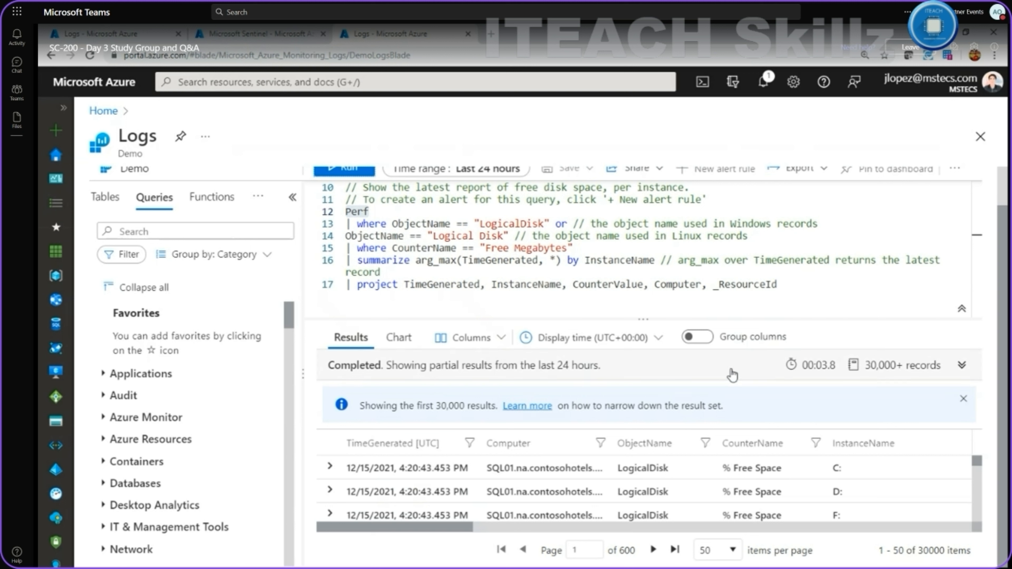
scroll(568, 463, down, 3)
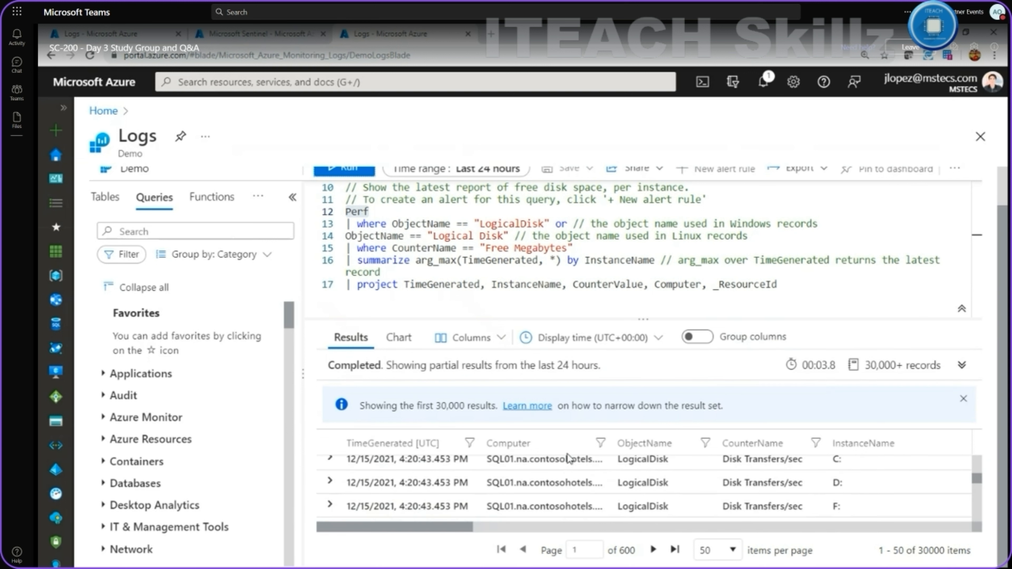
drag(453, 520, 398, 525)
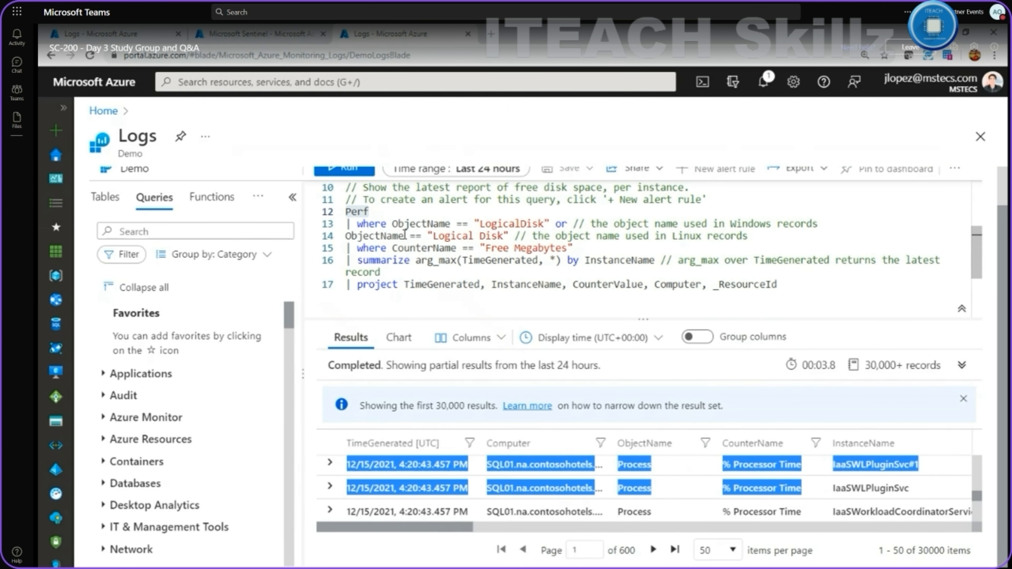
click(349, 223)
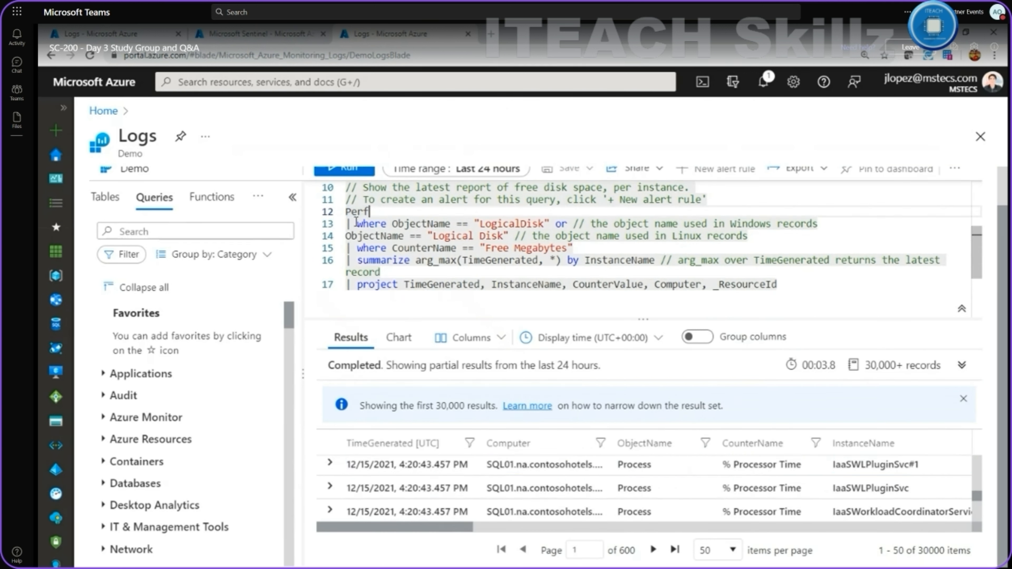
click(347, 211)
mouse_move(366, 214)
click(352, 224)
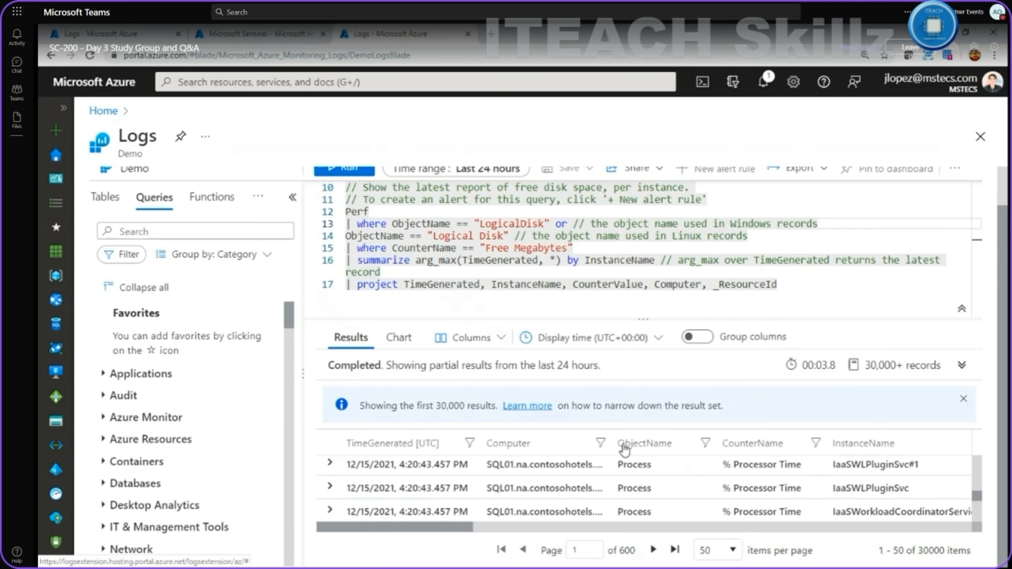
scroll(634, 467, down, 2)
scroll(633, 467, down, 1)
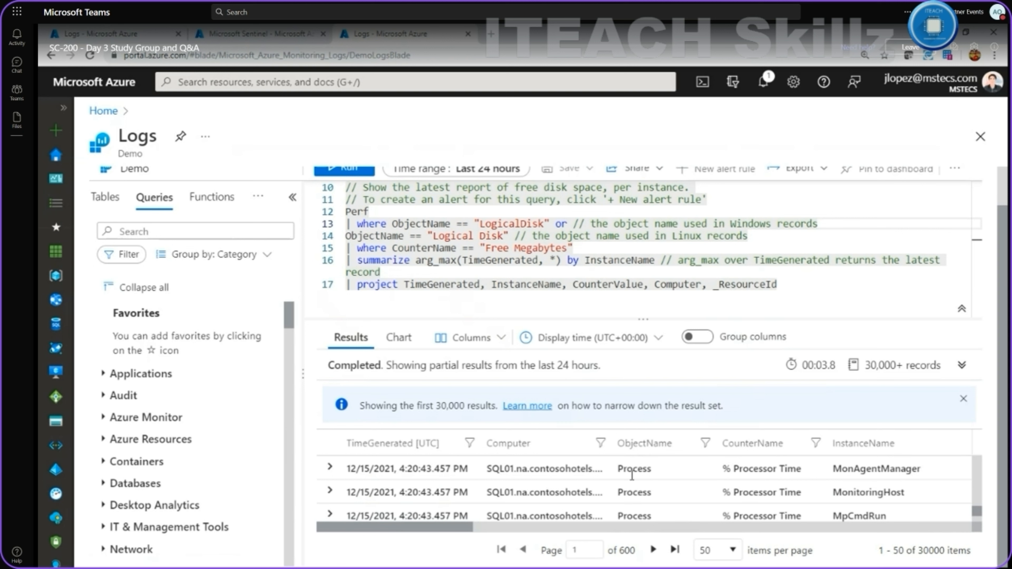
scroll(636, 455, down, 1)
scroll(580, 285, up, 1)
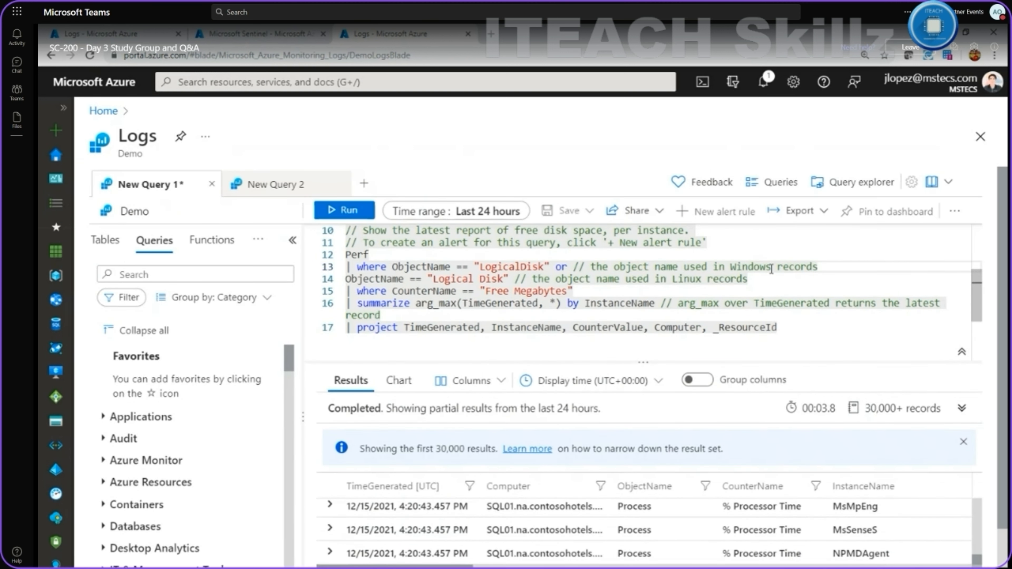
Select lines Perf through project and run only the free disk space query, getting 11 records.
click(824, 267)
click(375, 254)
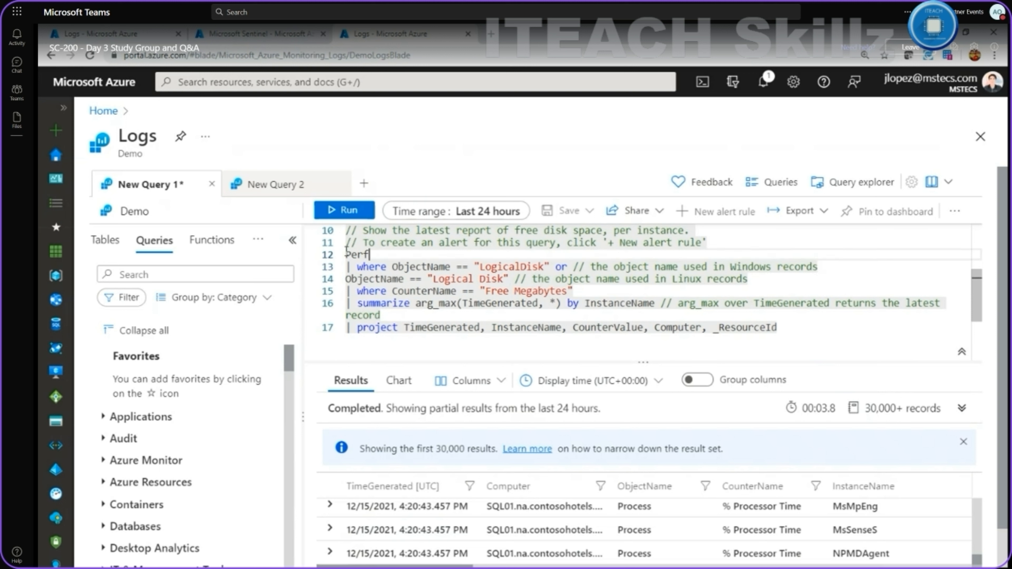
click(346, 230)
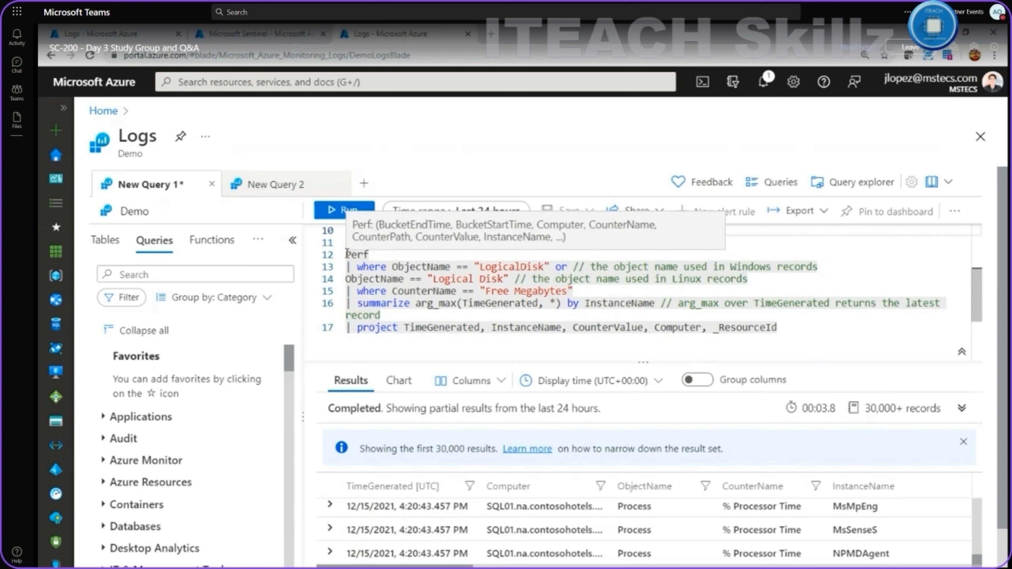
click(370, 255)
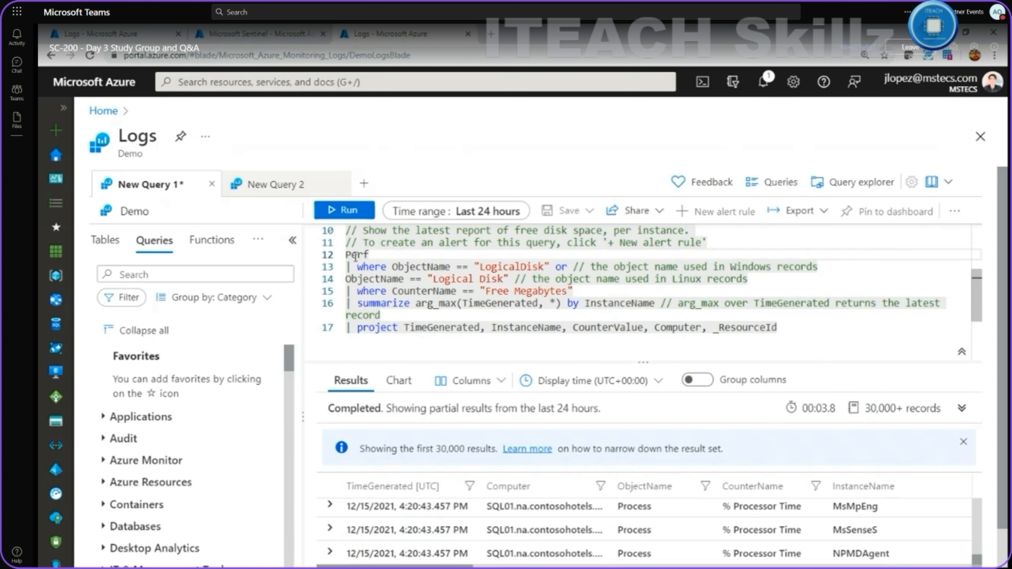
drag(781, 327, 343, 256)
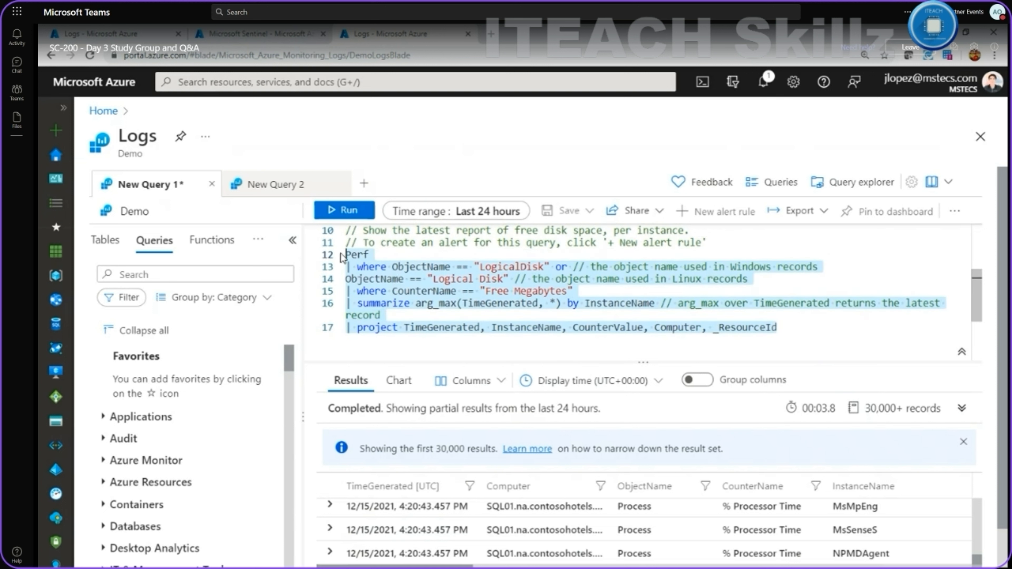
click(346, 210)
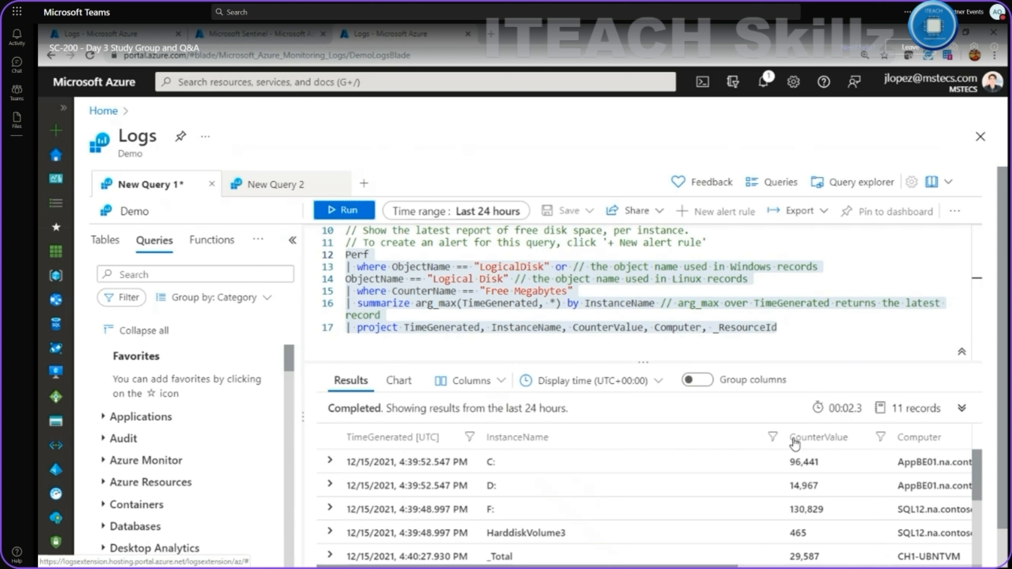
Scroll the 11-record grid sideways to see CounterValue, Computer and _ResourceId columns.
scroll(852, 449, down, 1)
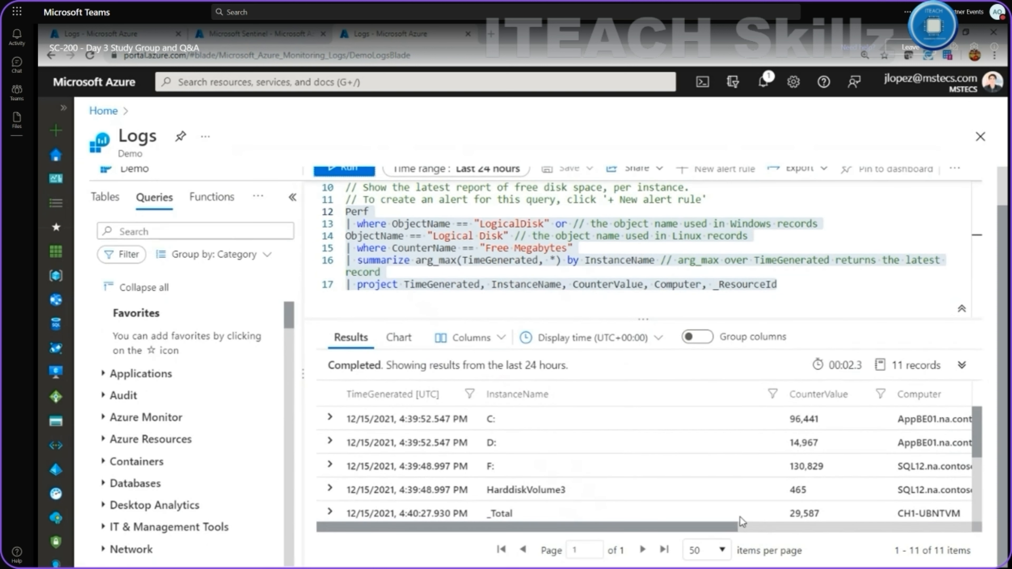
drag(736, 523, 953, 526)
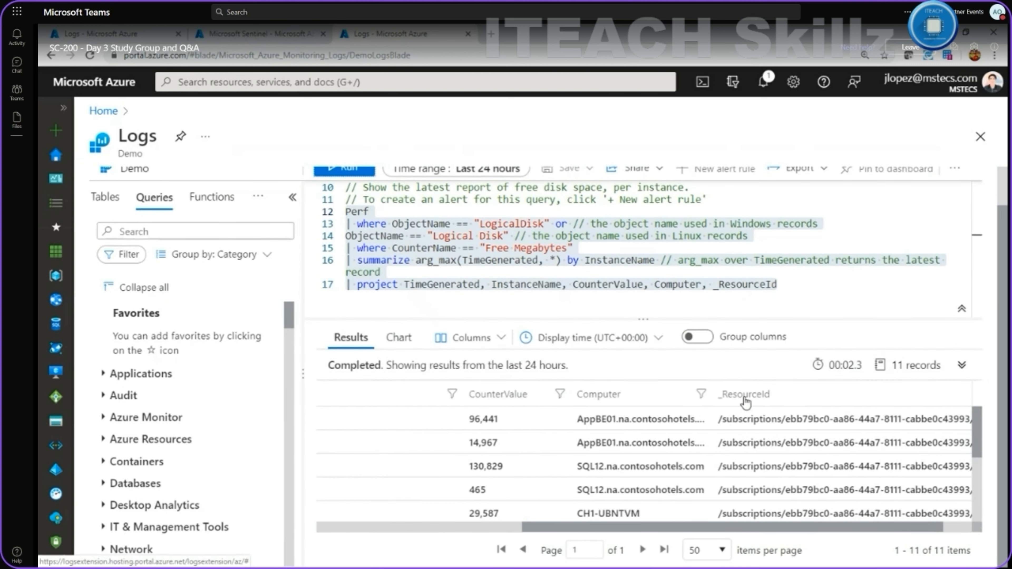
drag(737, 523, 526, 518)
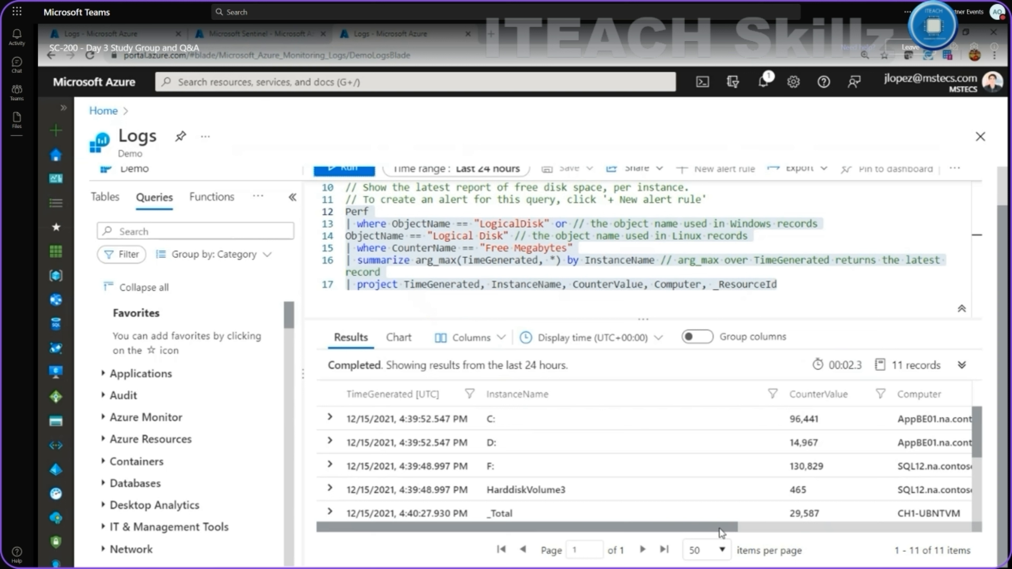
Switch the free disk space results from the grid to a column chart.
drag(720, 530, 784, 473)
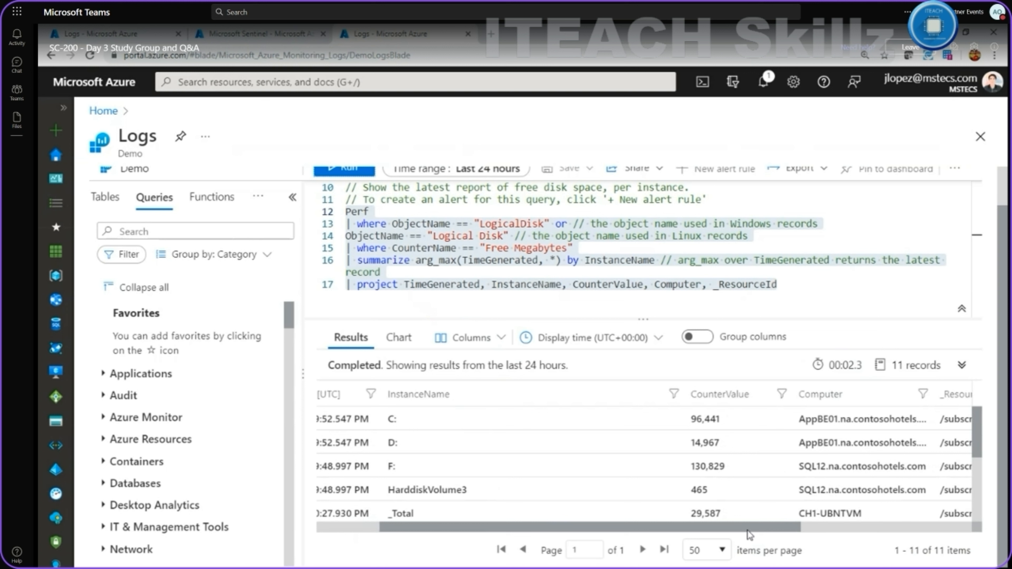
drag(748, 532, 563, 512)
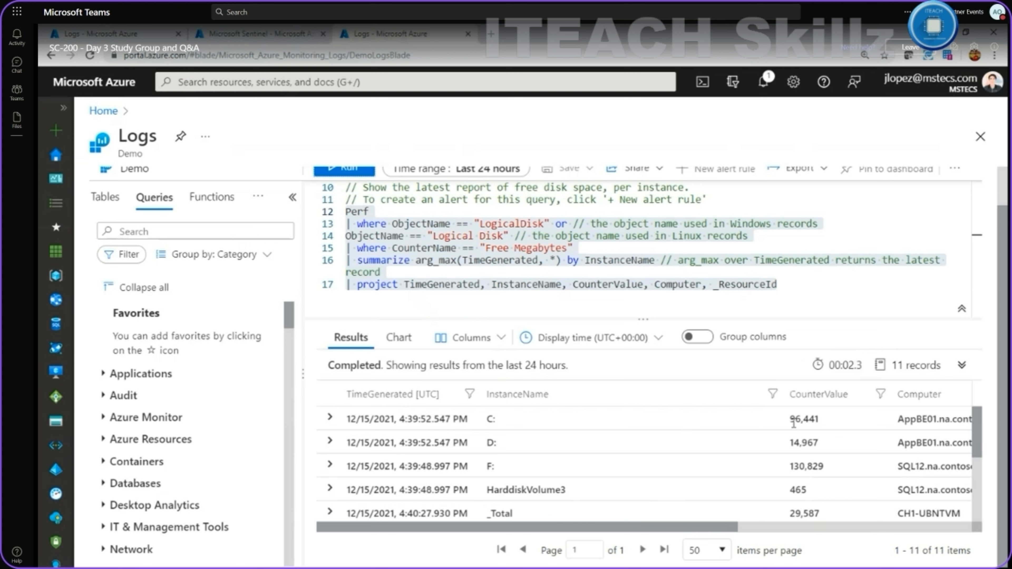
drag(749, 526, 616, 489)
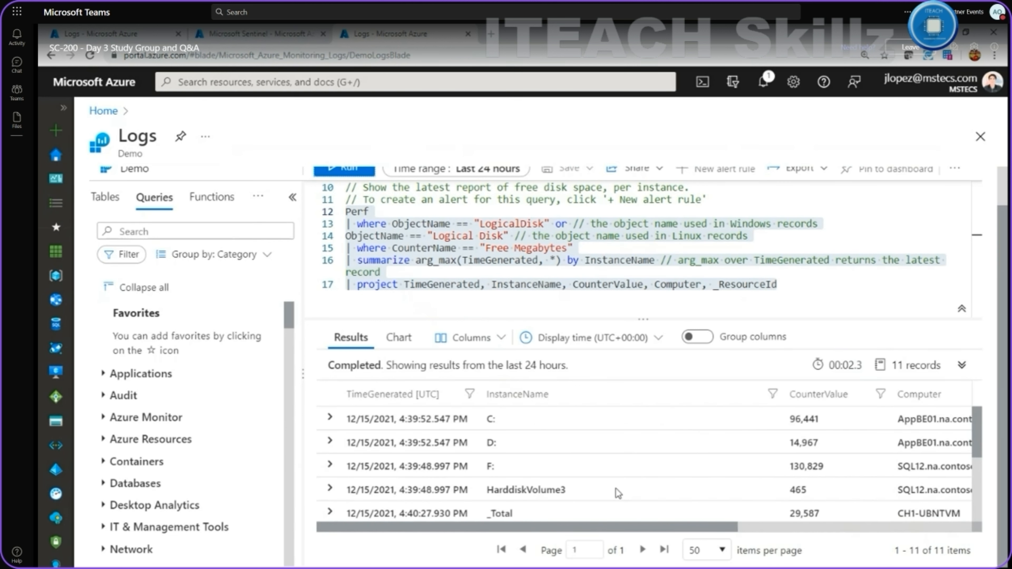
click(400, 339)
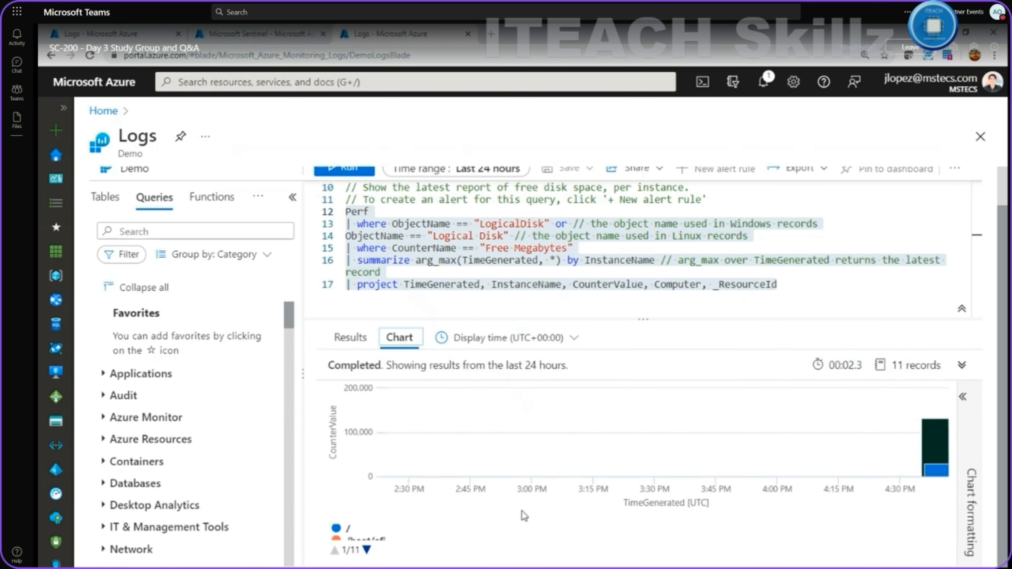
Page through the chart legend from entry 1/11 to the last, _Total.
click(367, 550)
click(367, 550)
click(367, 550)
click(367, 550)
click(367, 551)
click(367, 550)
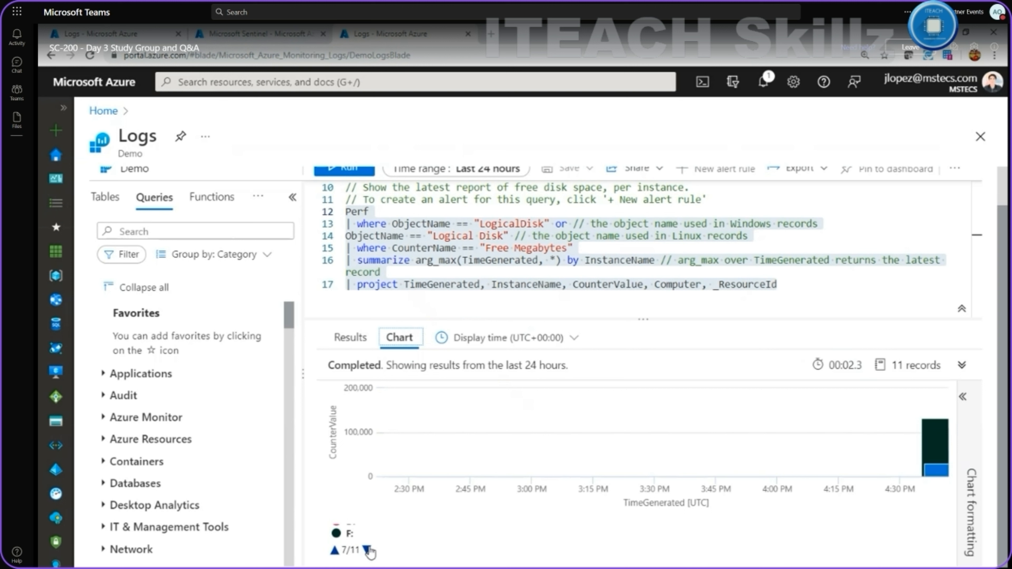
click(367, 550)
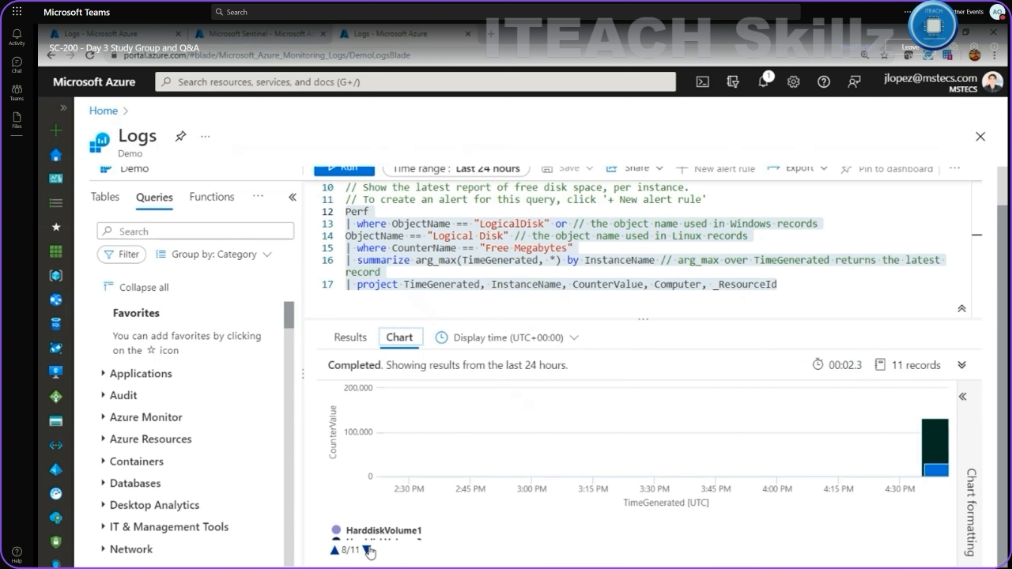
click(334, 551)
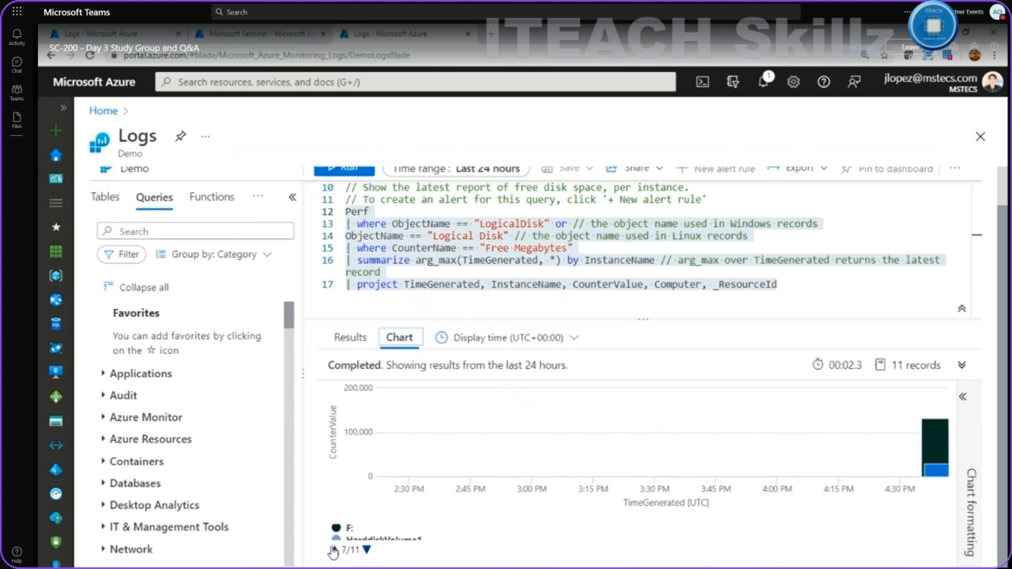
click(367, 550)
click(367, 551)
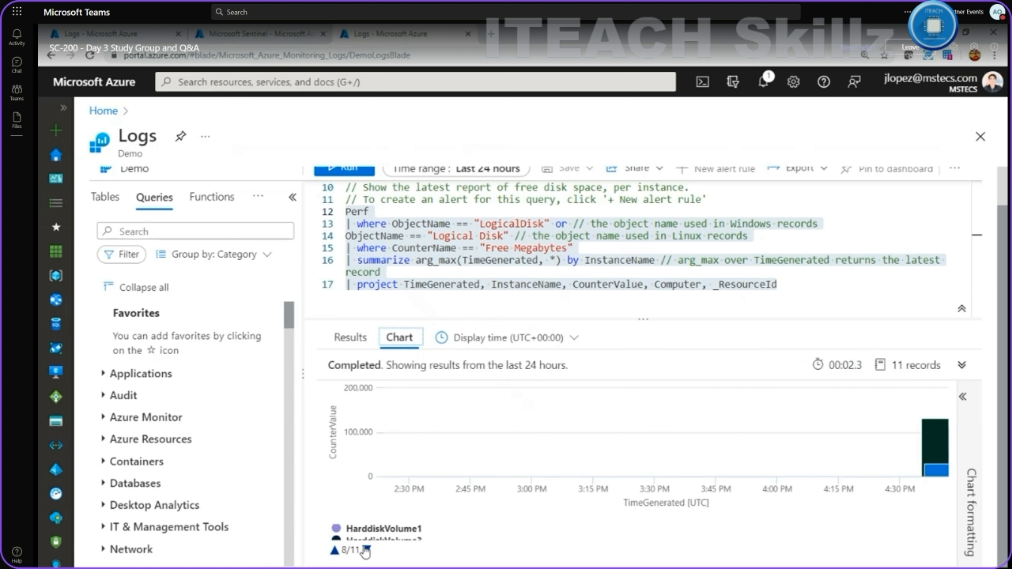
click(367, 550)
click(367, 551)
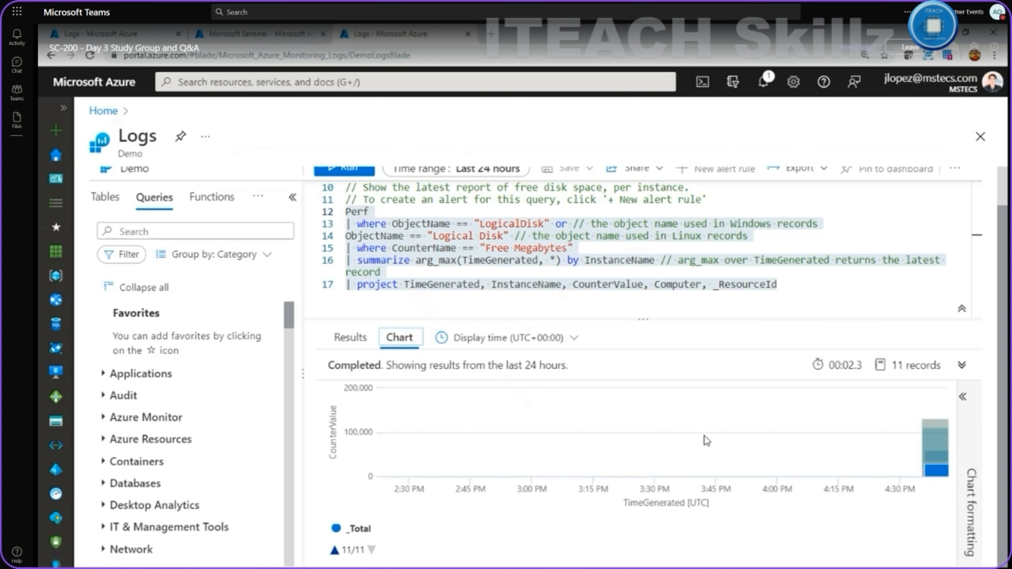
mouse_move(929, 439)
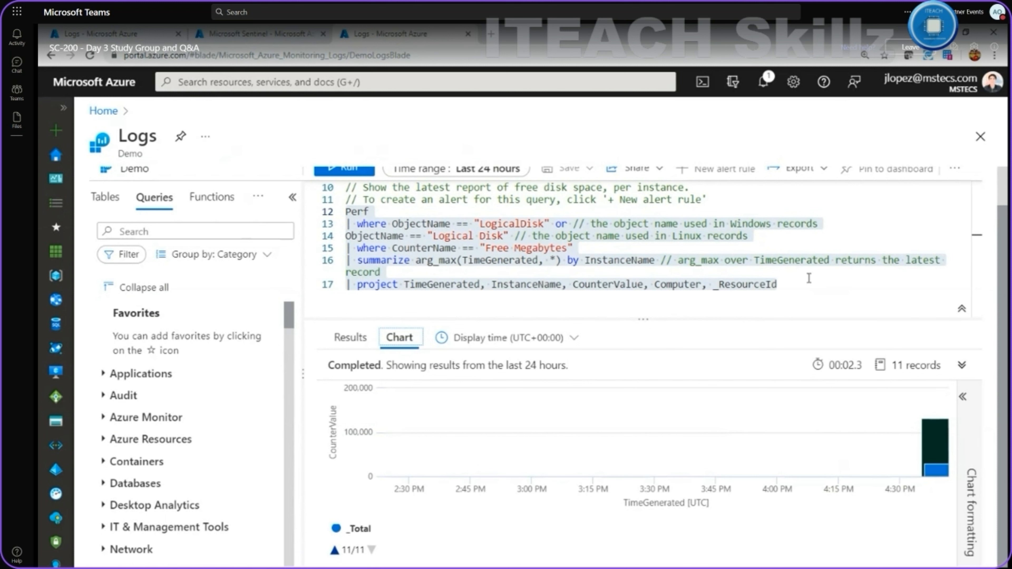
scroll(818, 279, up, 4)
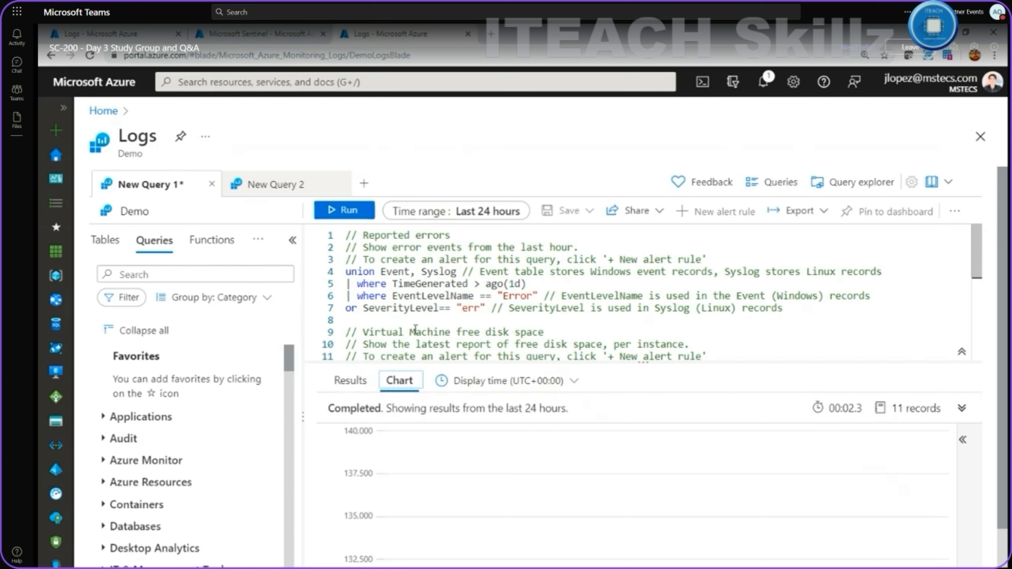
scroll(403, 305, down, 2)
scroll(401, 305, down, 3)
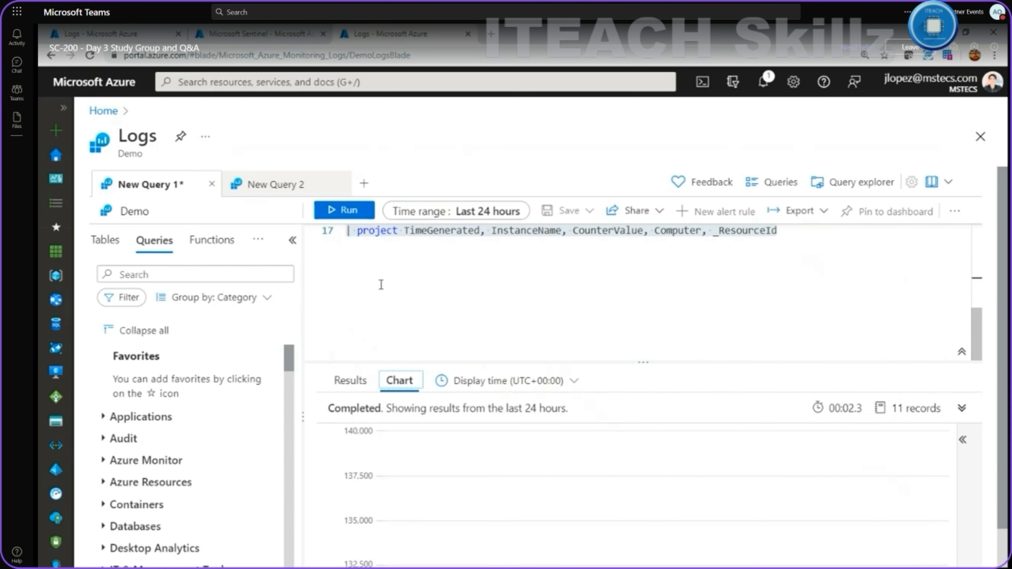
scroll(380, 283, up, 3)
click(356, 280)
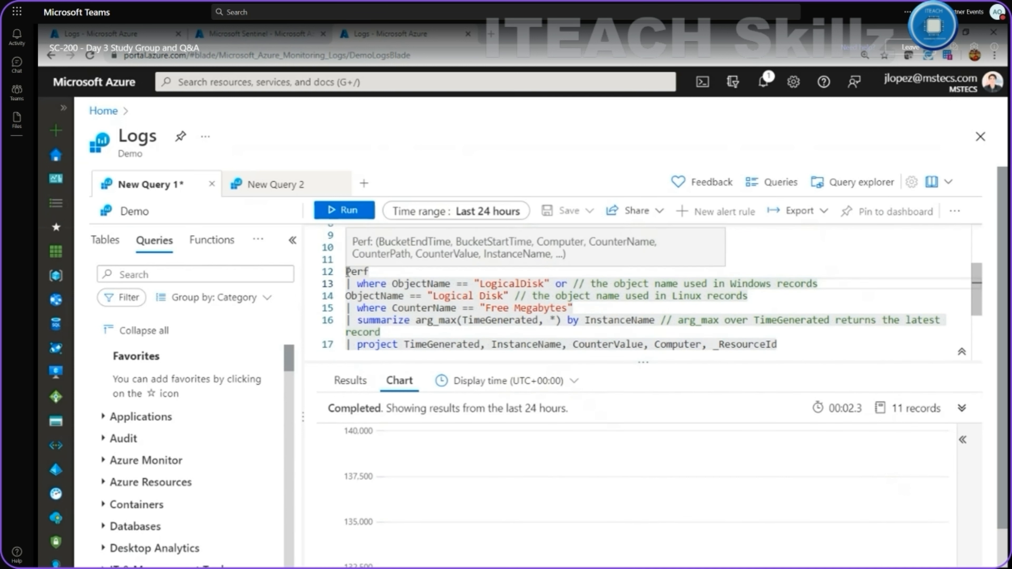
drag(781, 346, 346, 270)
key(ctrl+c)
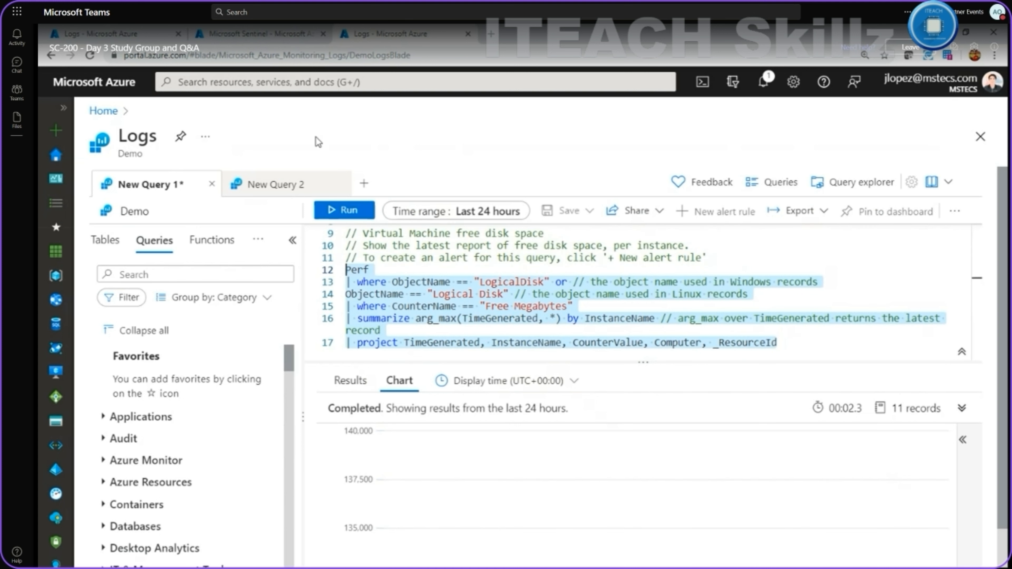
Go to Sentinel Workbooks, create a new workbook, and switch it to edit mode.
click(315, 83)
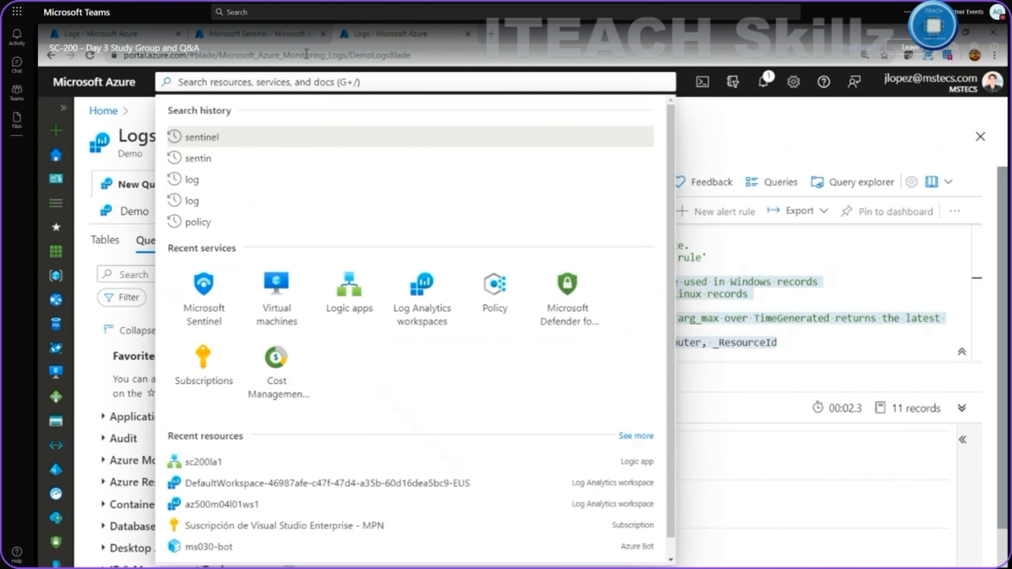
click(297, 32)
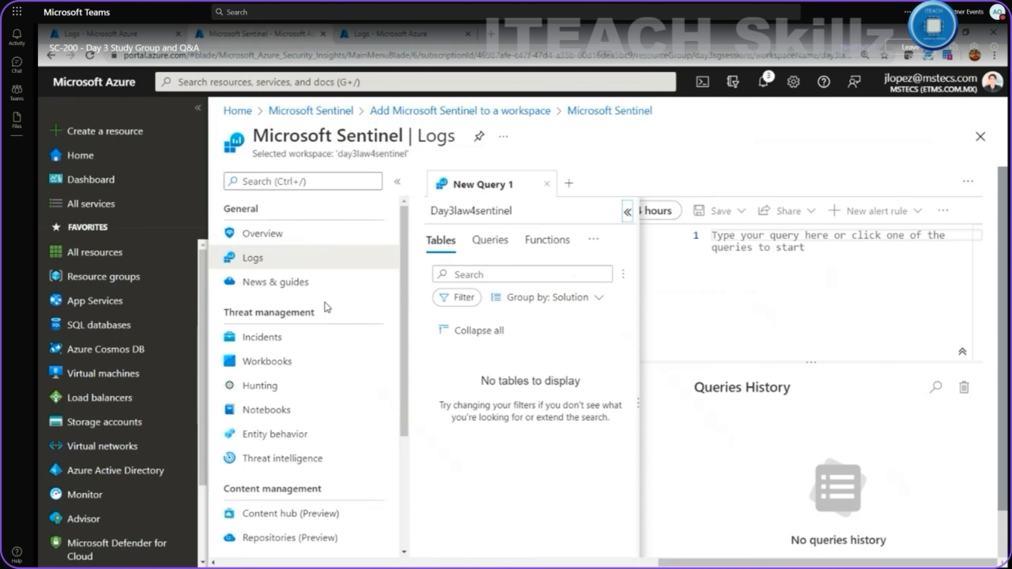
scroll(323, 305, down, 4)
click(297, 242)
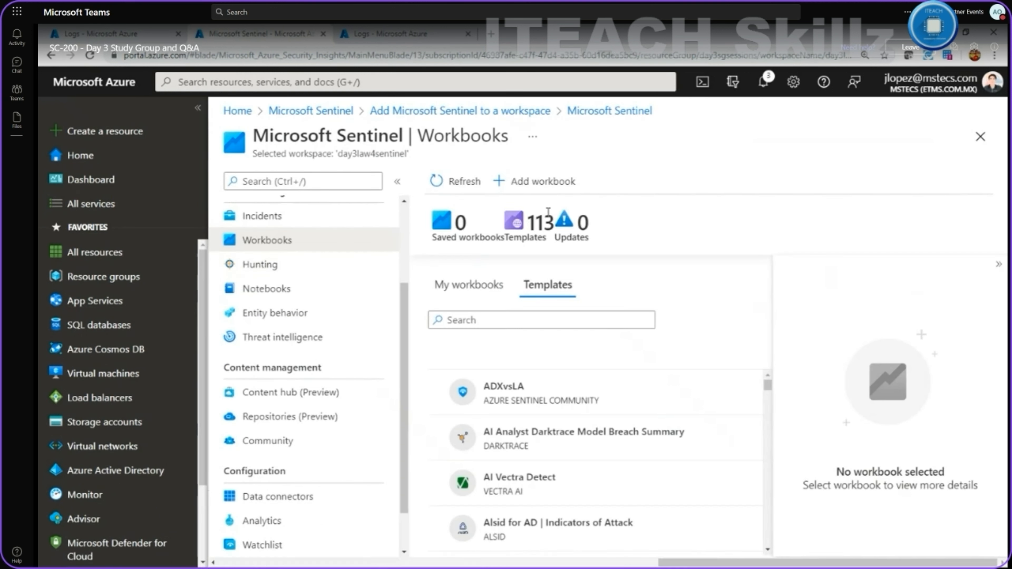
click(518, 183)
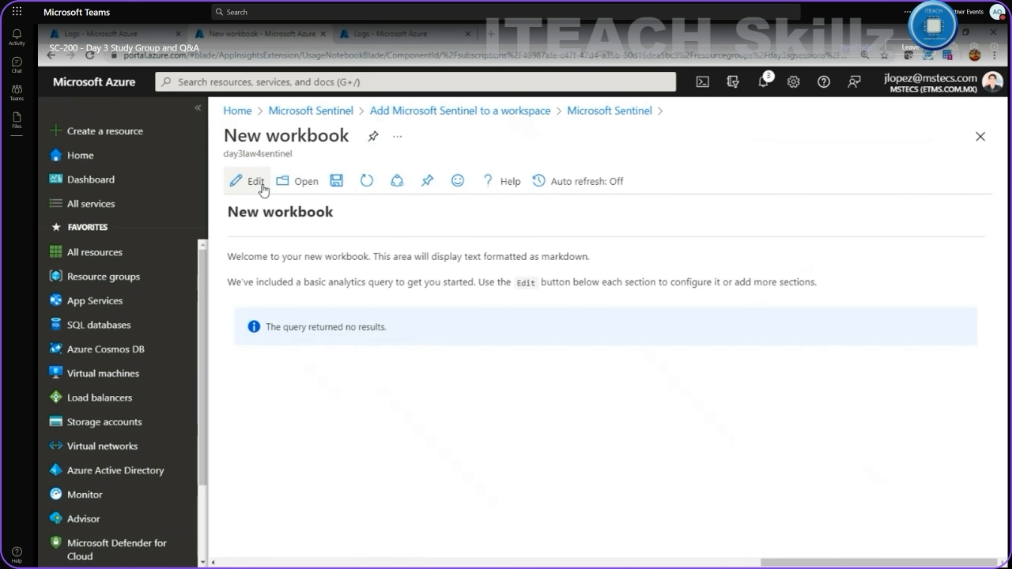
click(255, 182)
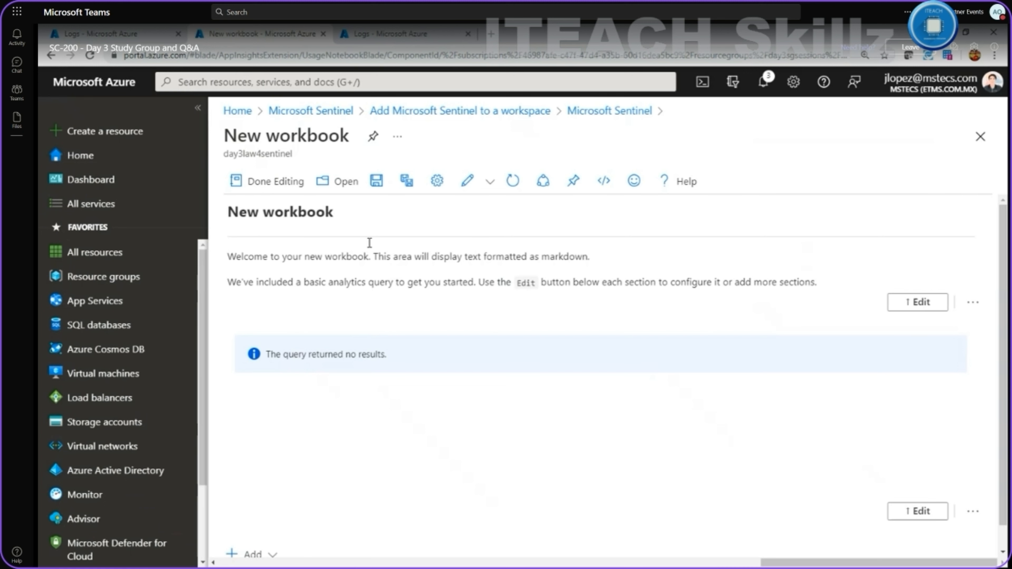
Edit the welcome section, add a query section, and paste the Perf free disk space query.
click(919, 305)
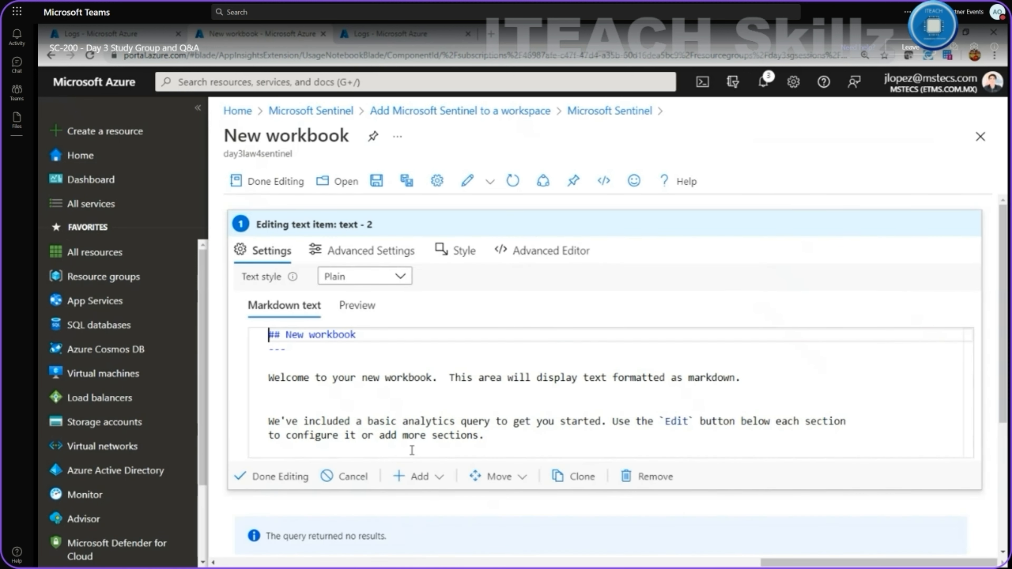
click(440, 481)
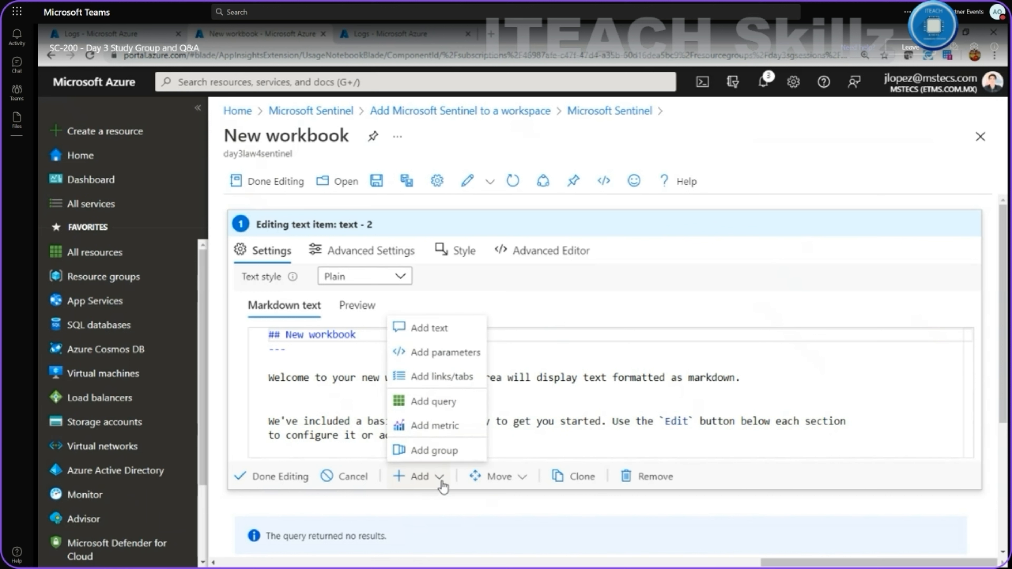
click(453, 400)
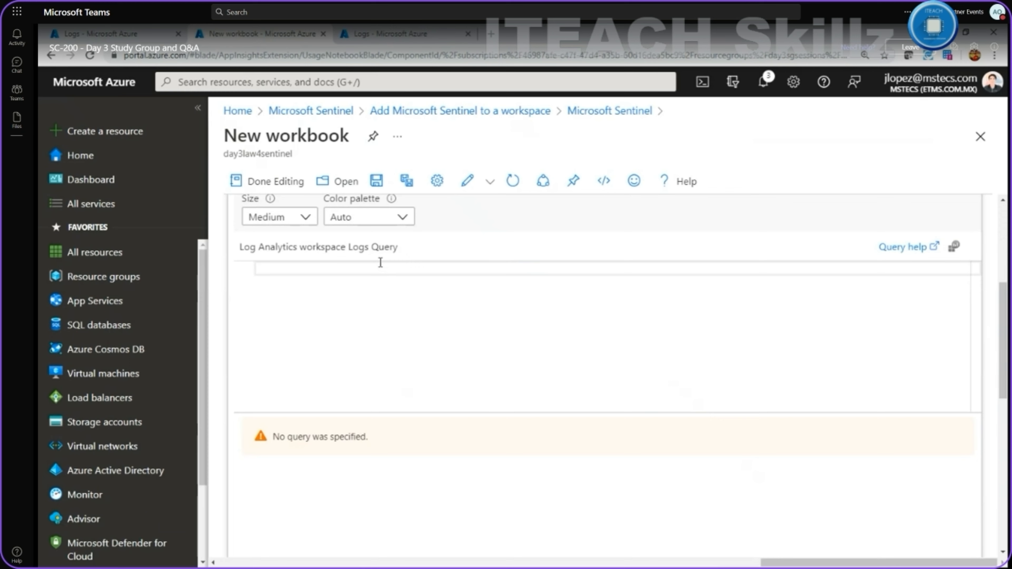
key(ctrl+v)
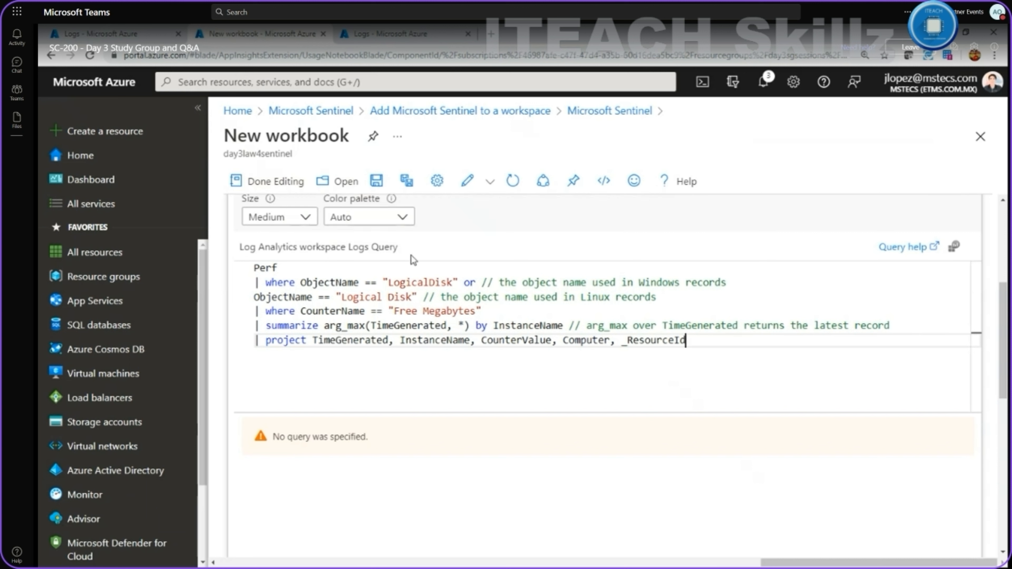
Return to the Demo Logs tab showing the free disk space query and chart.
click(407, 40)
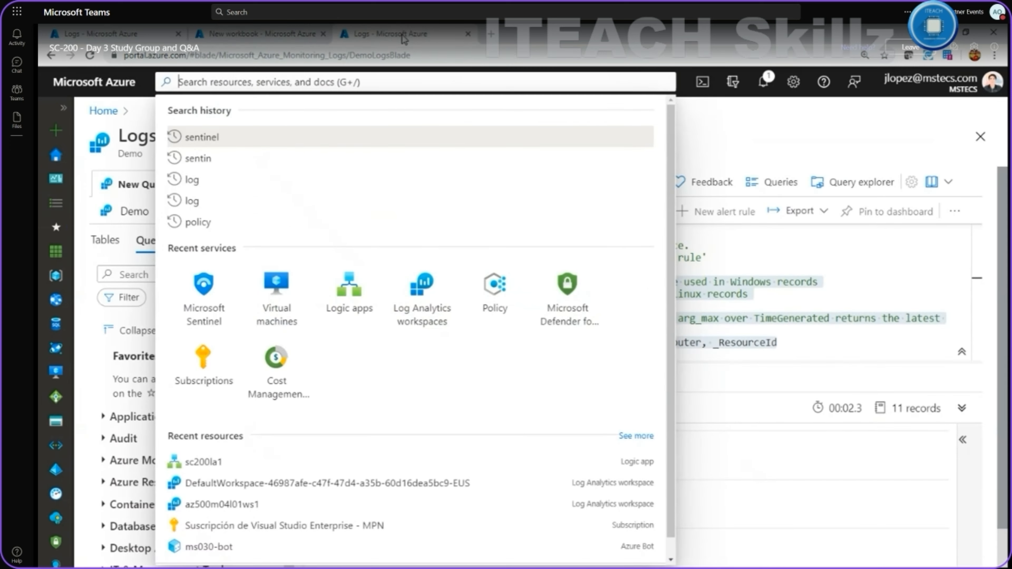
click(297, 32)
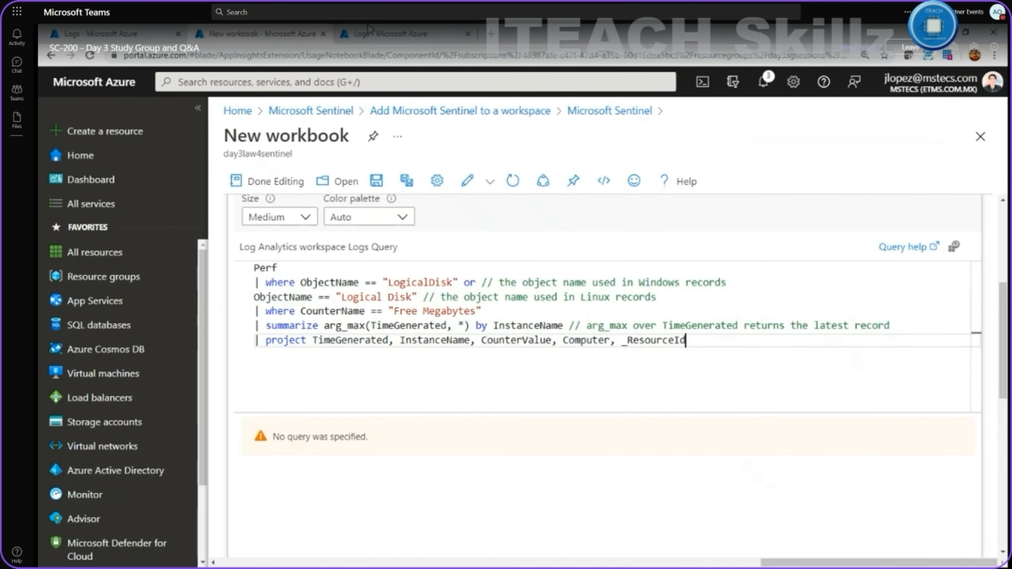
click(386, 34)
Leave the new workbook through the Microsoft Sentinel breadcrumb and discard its unsaved edits.
click(841, 144)
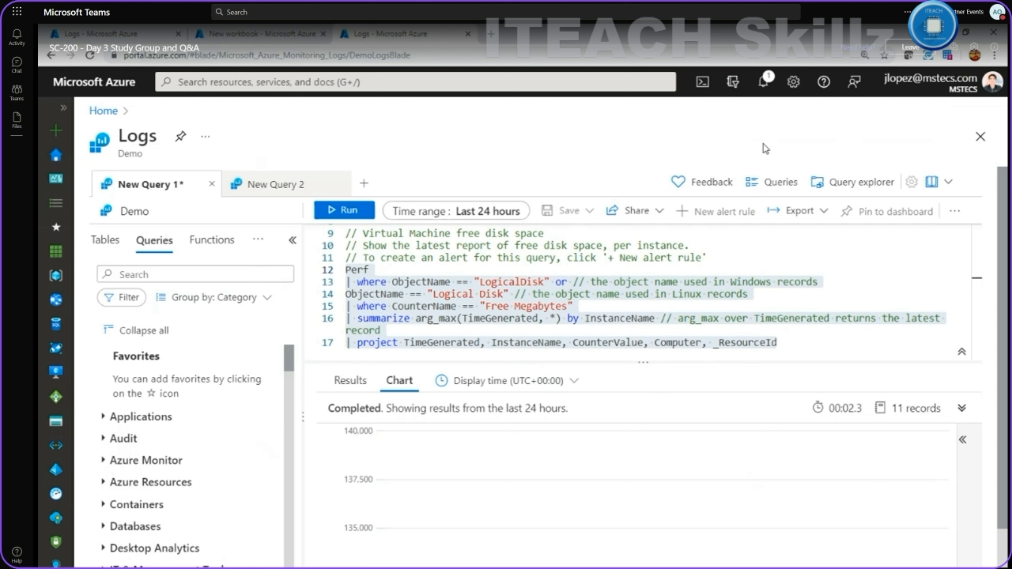
click(285, 35)
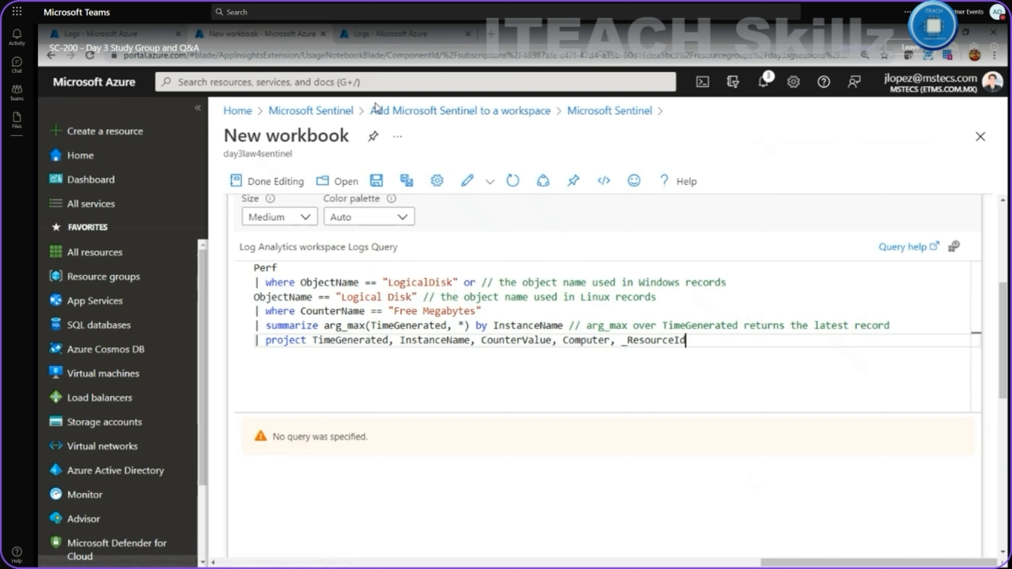
click(348, 113)
click(583, 123)
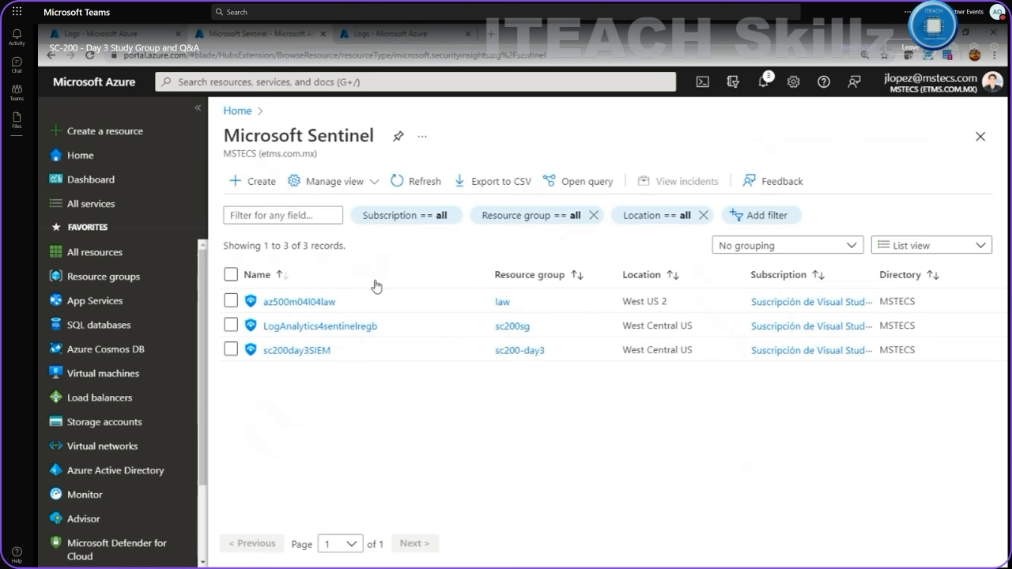
Open the LogAnalytics4sentinelregb workspace, dismiss the free-trial notice, and go to its Hunting page.
click(324, 329)
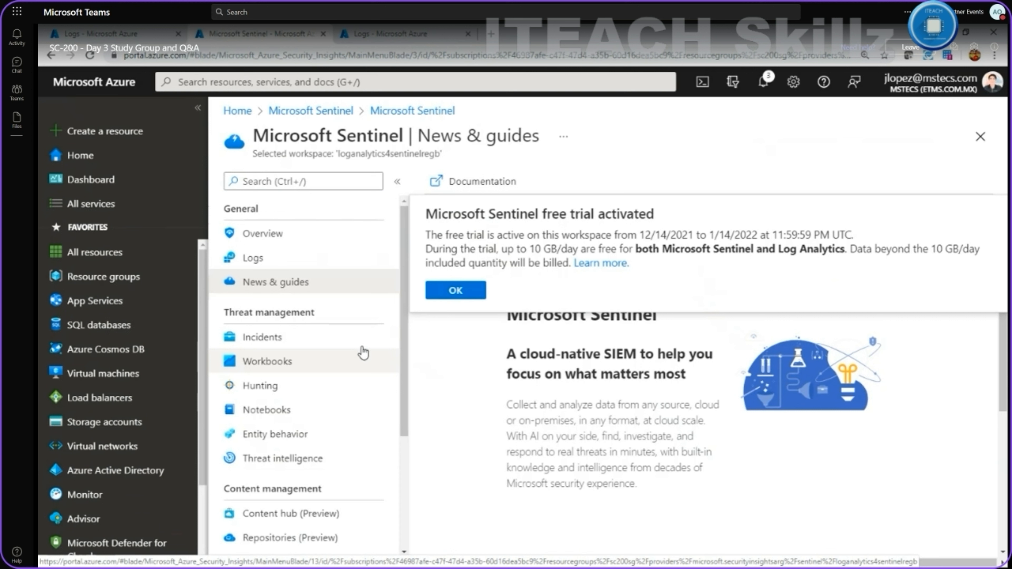
click(461, 292)
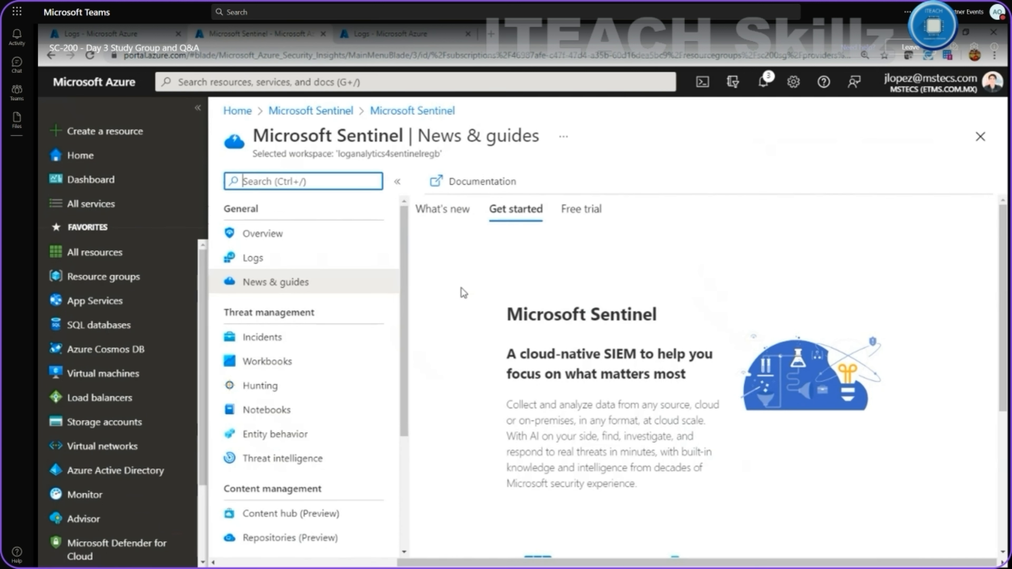
drag(219, 316, 311, 315)
scroll(277, 369, down, 2)
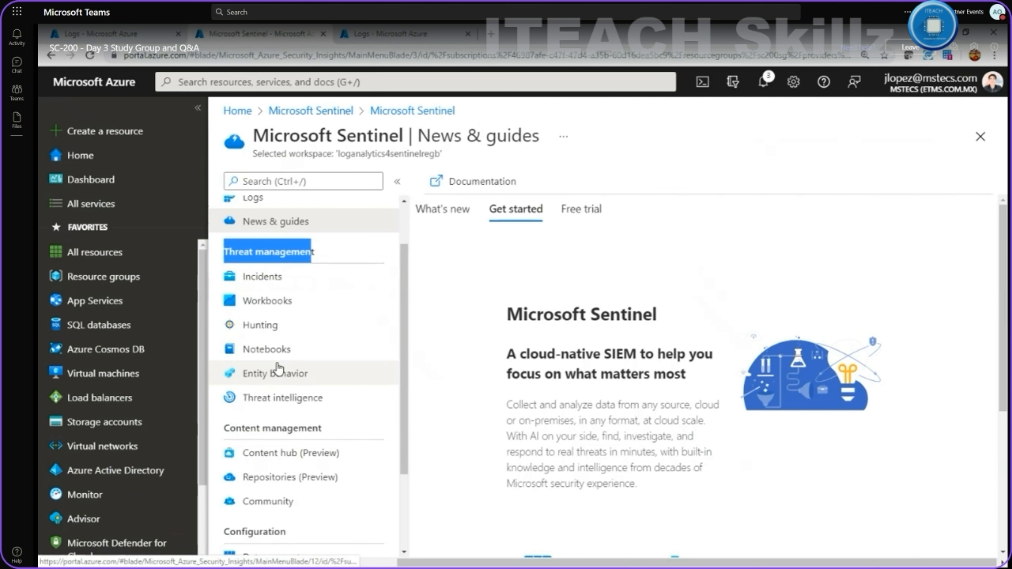
click(268, 326)
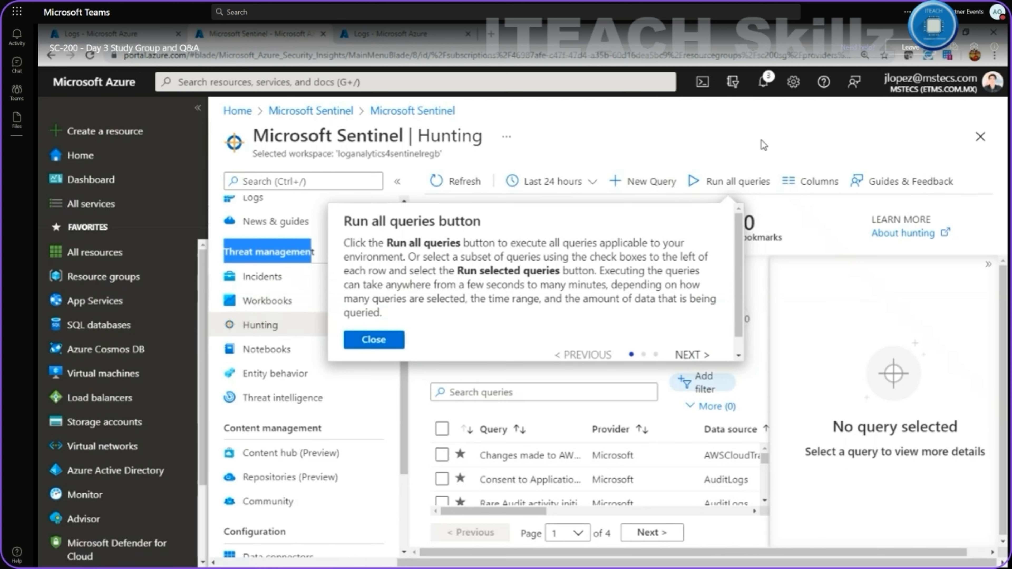
Close the Run all queries tour tip and zoom the browser page out to 90%.
click(768, 133)
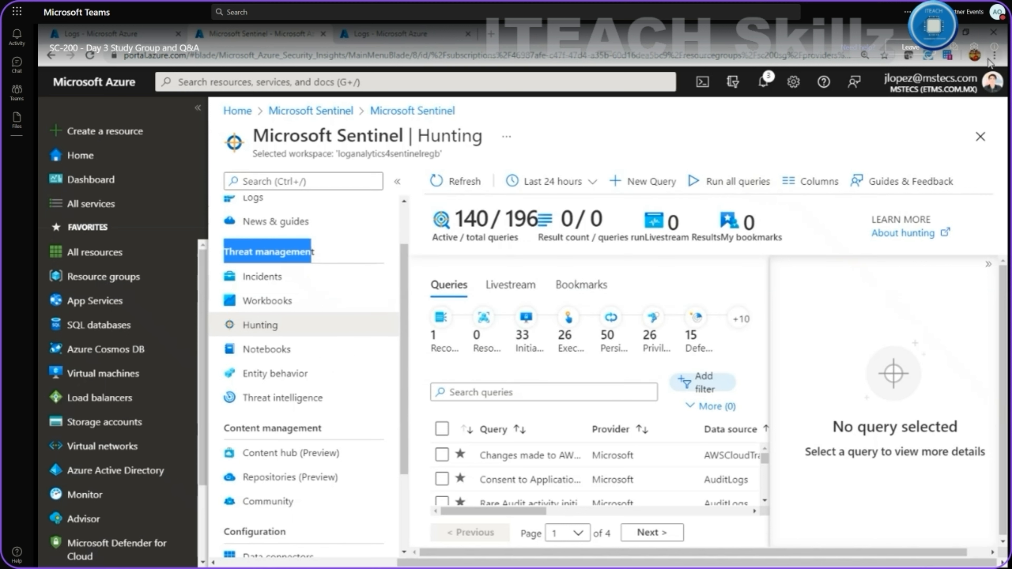
click(995, 54)
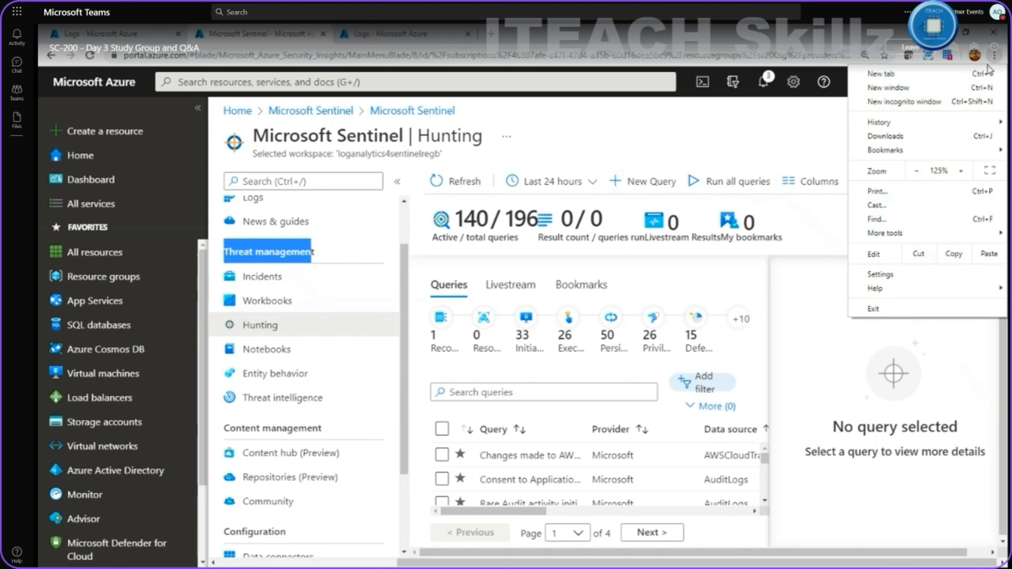
click(916, 172)
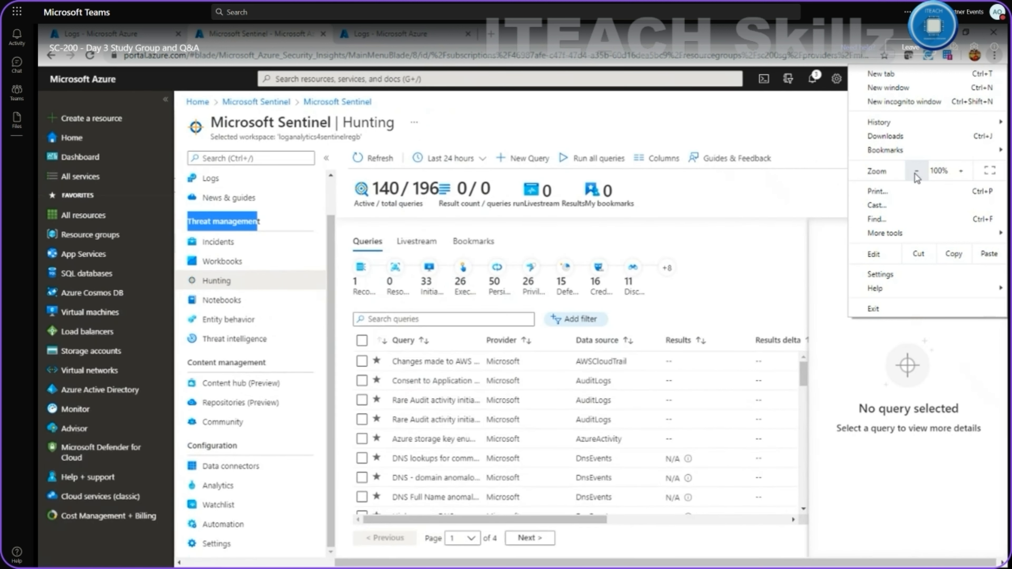
click(916, 172)
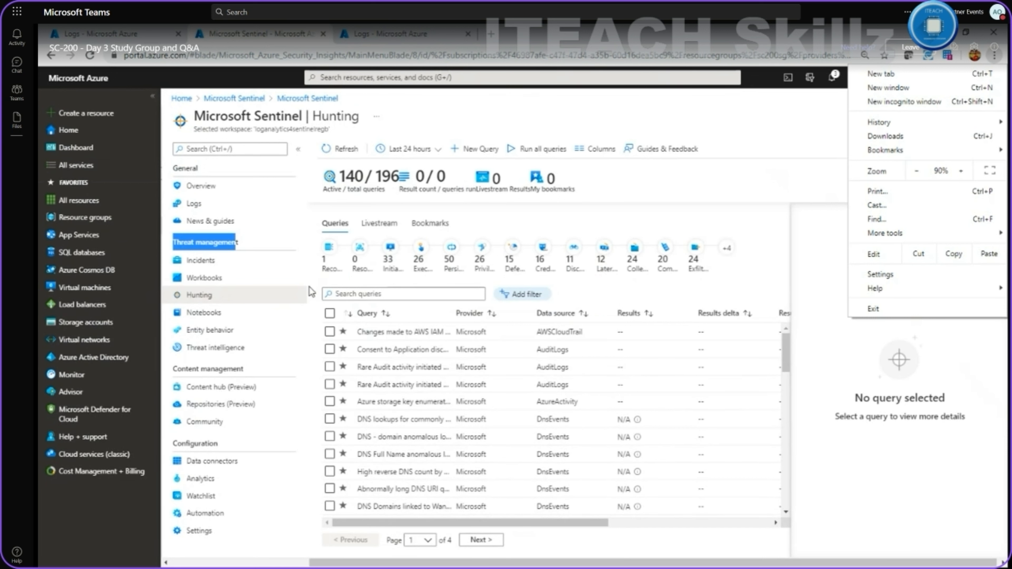
click(153, 96)
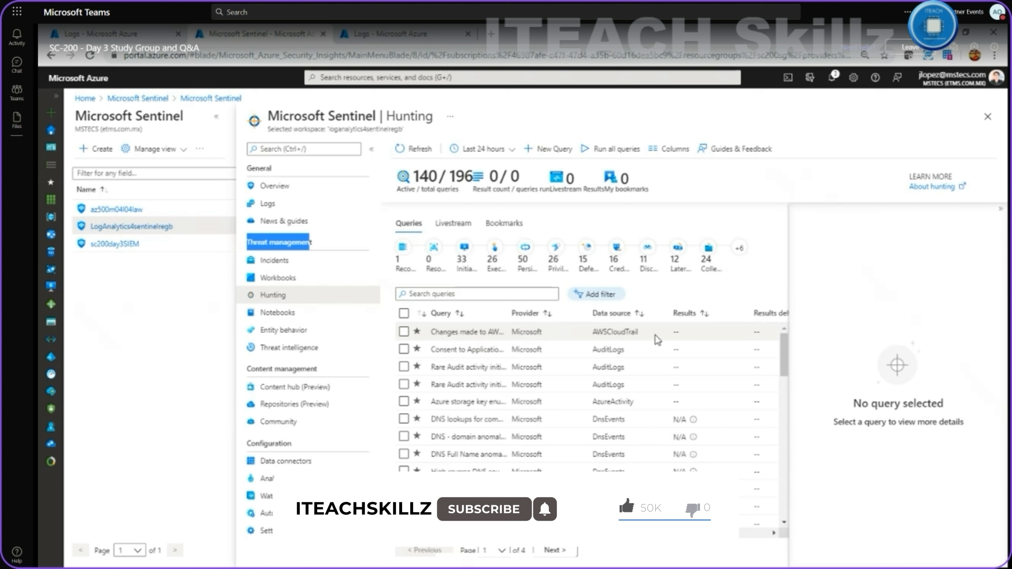
Reset the browser zoom back to 100%.
scroll(659, 351, down, 5)
scroll(660, 361, down, 10)
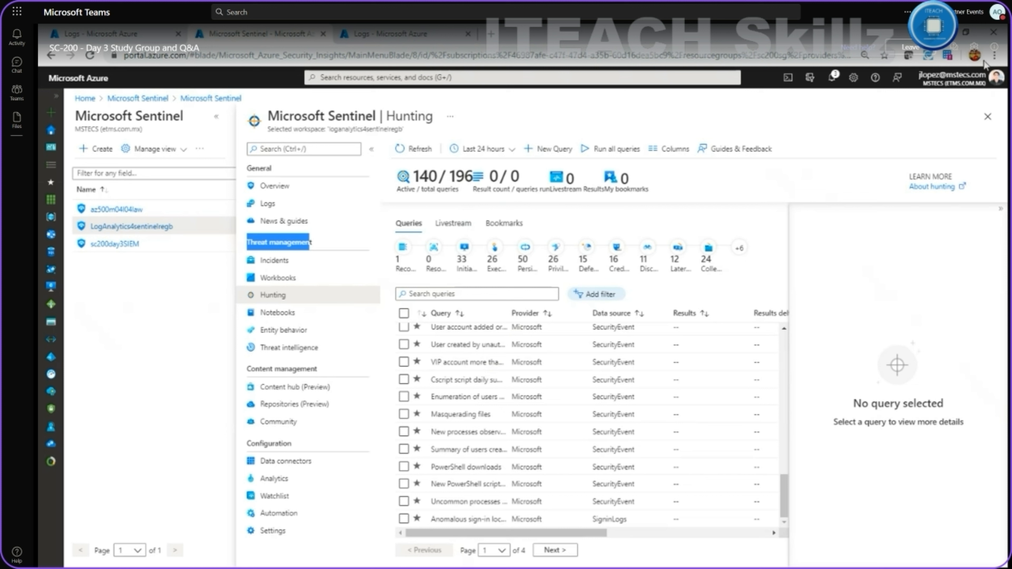
click(994, 56)
click(964, 170)
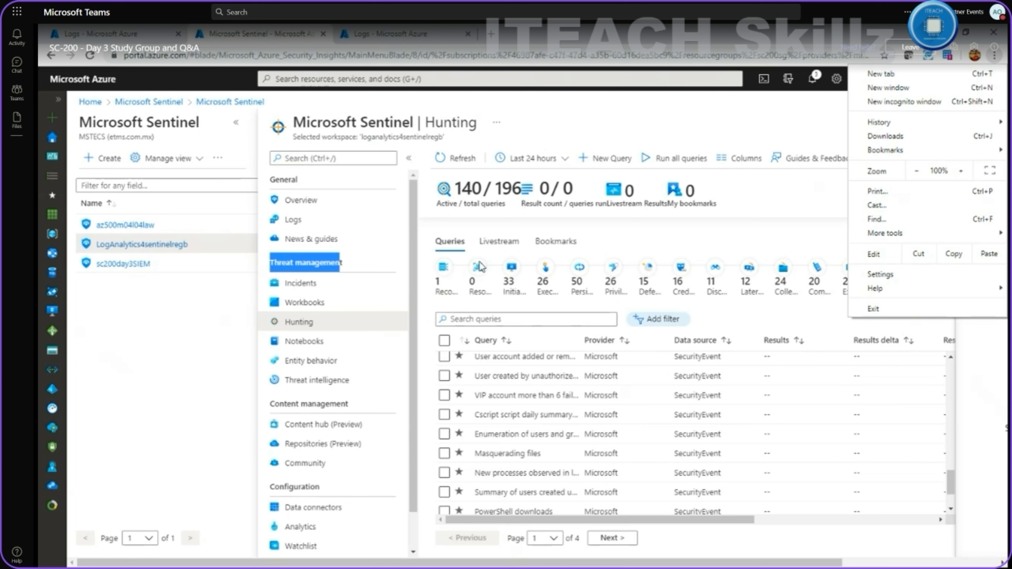
click(690, 239)
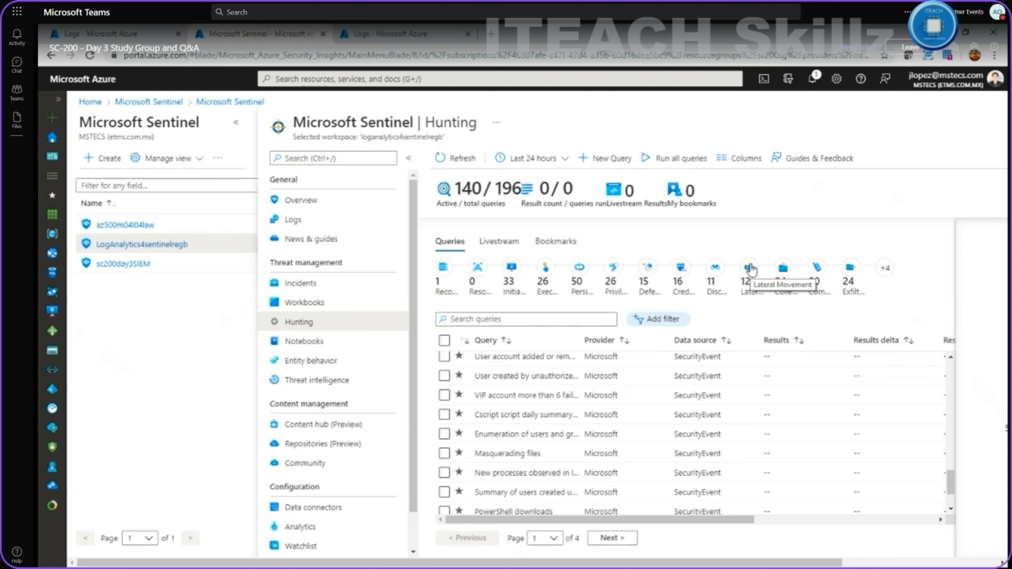
Filter hunting queries by the Collection tactic and select Rare domains seen in Cloud Logs.
click(884, 270)
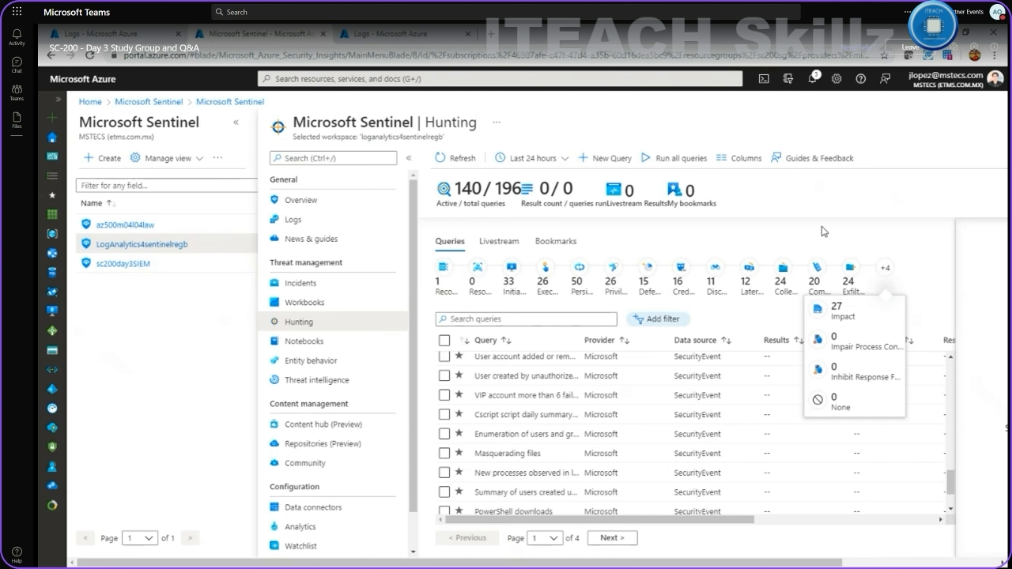
drag(736, 524, 738, 524)
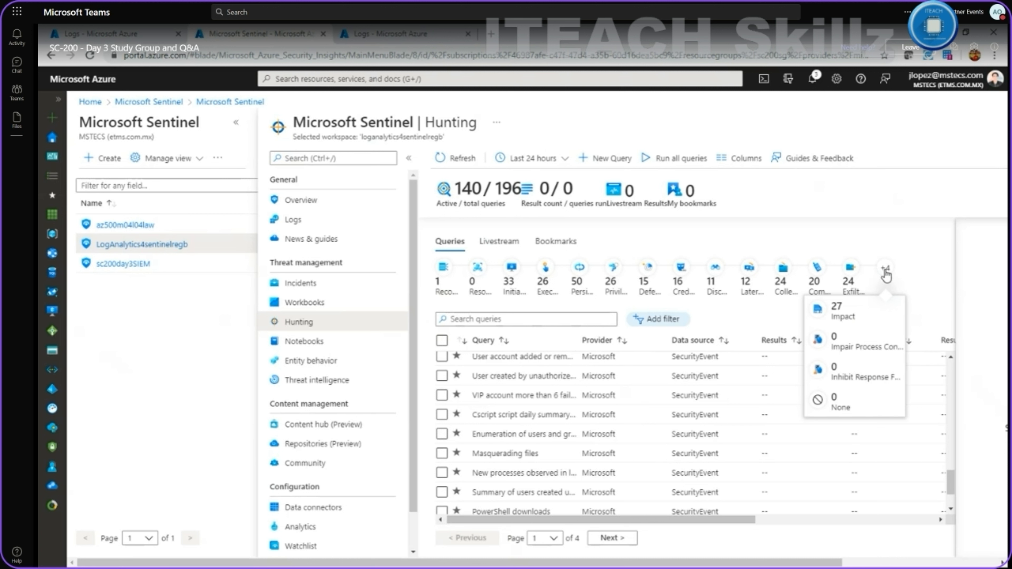
click(884, 274)
click(889, 274)
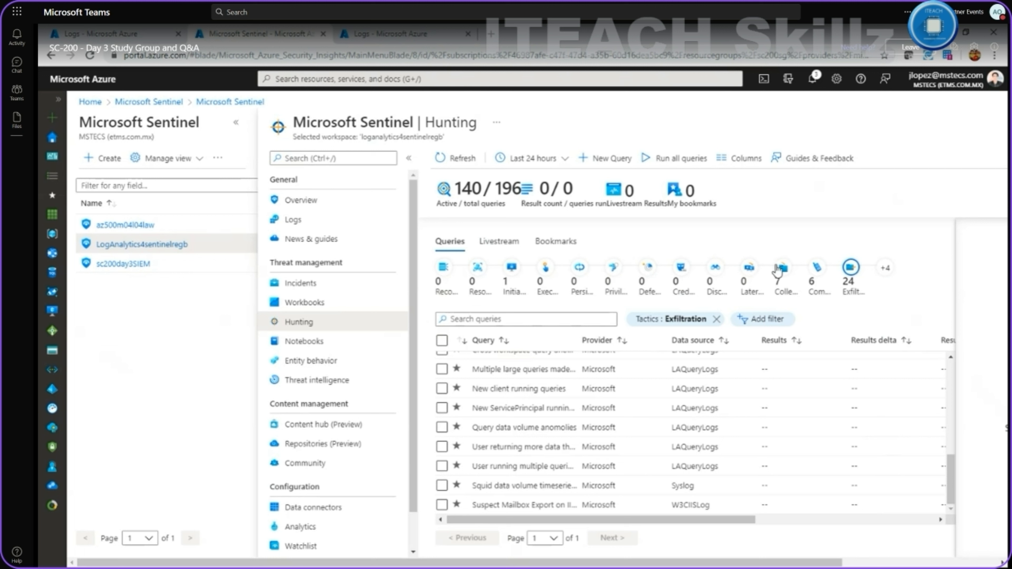
click(783, 269)
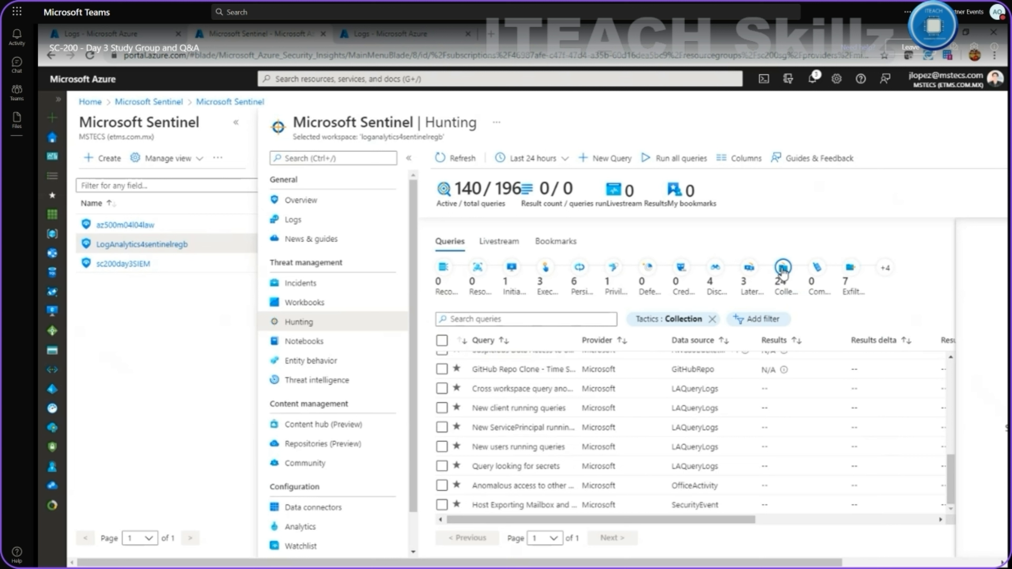
scroll(752, 414, up, 5)
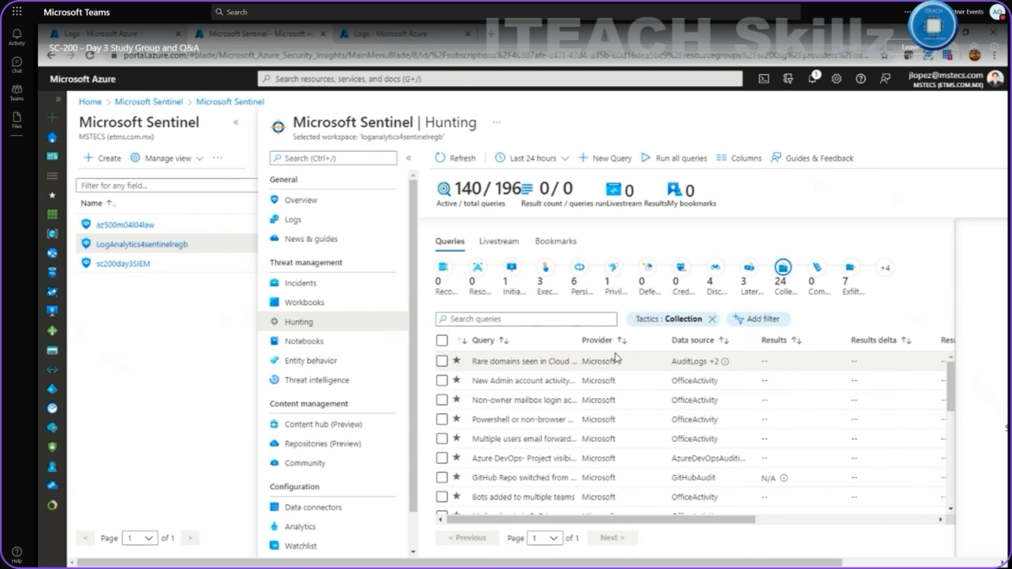
click(526, 363)
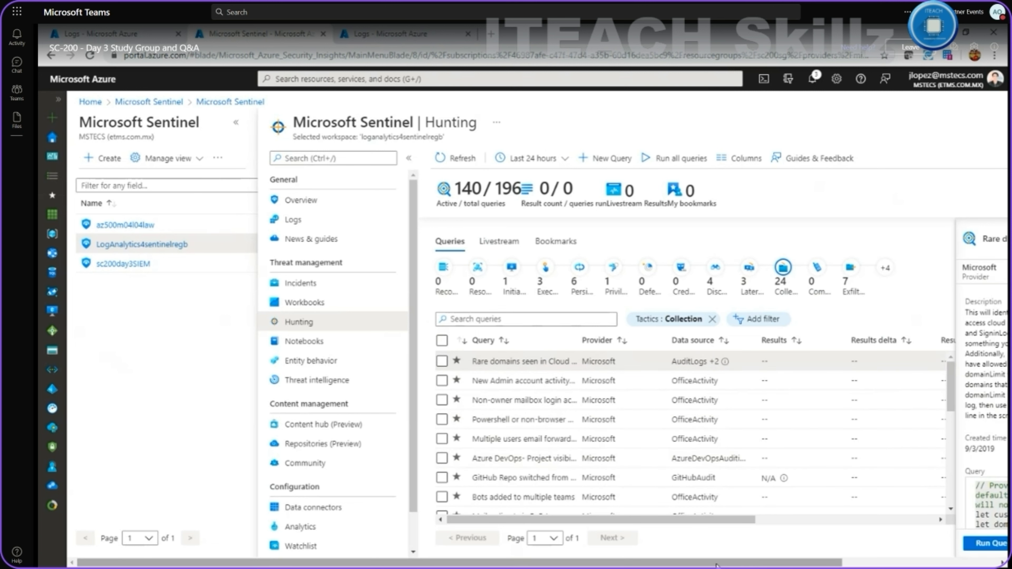
Zoom the browser to 110% and glance at the hunting guides and feedback panel.
drag(717, 566, 873, 565)
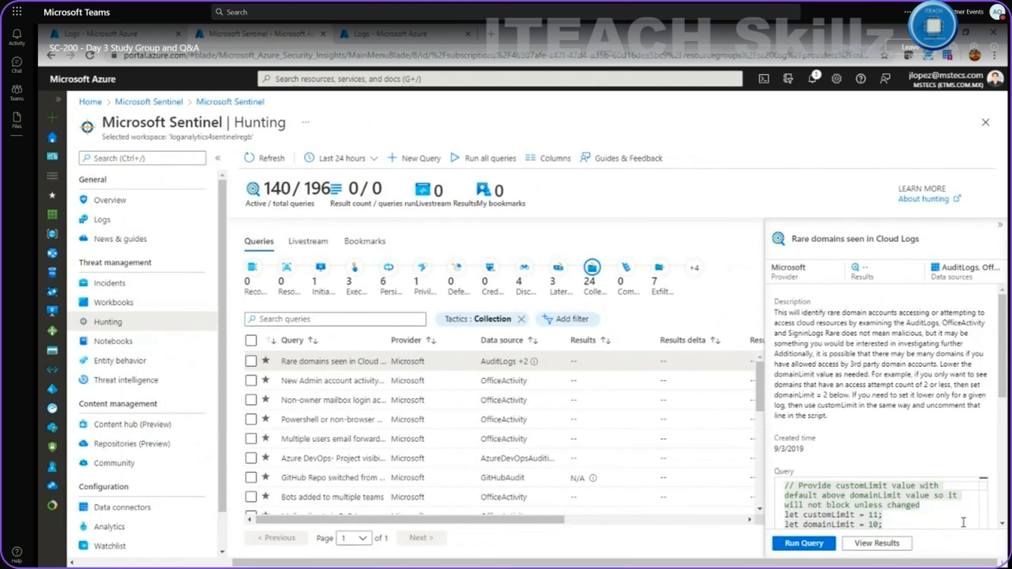
click(995, 55)
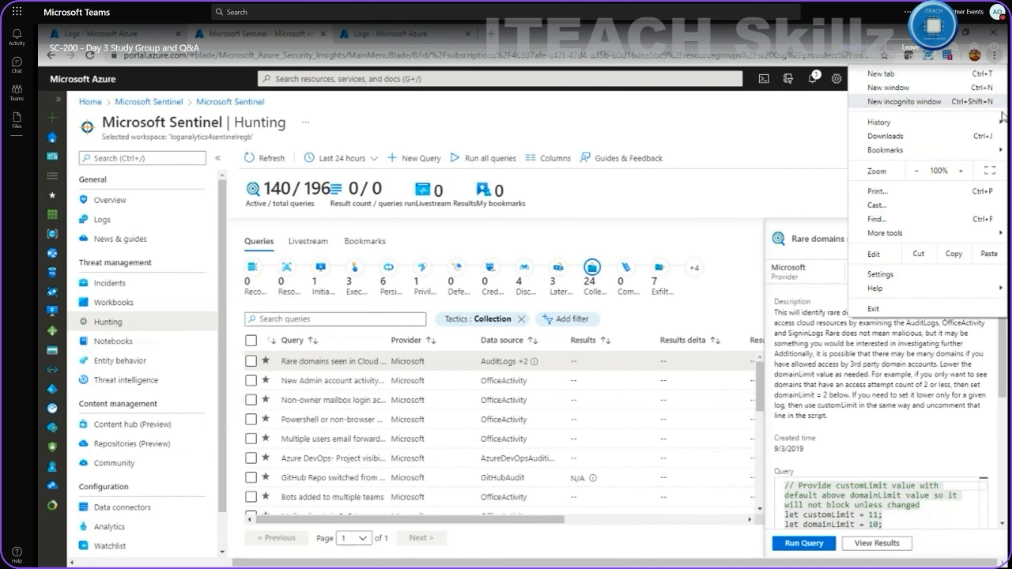
click(965, 171)
click(700, 163)
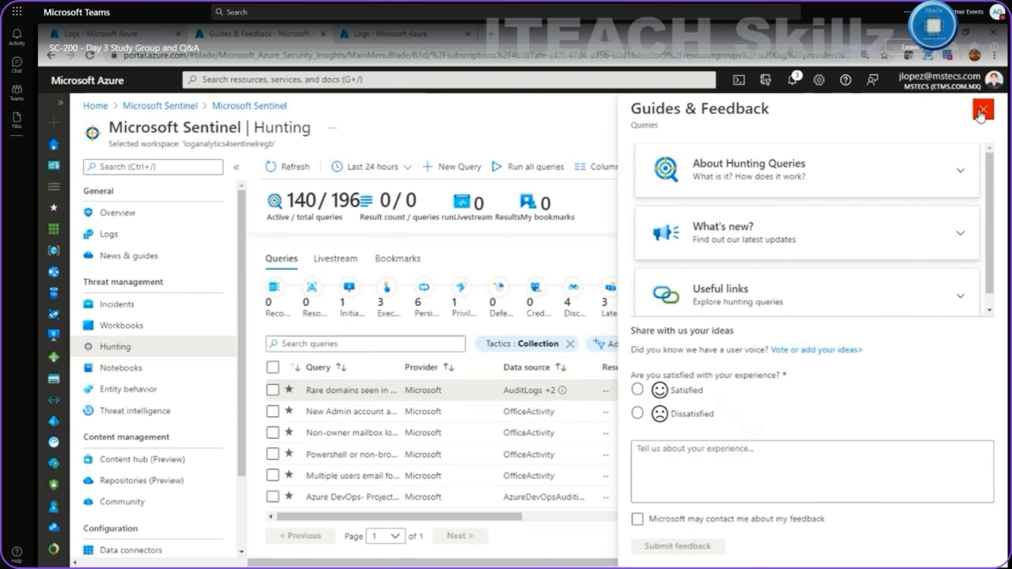
click(983, 110)
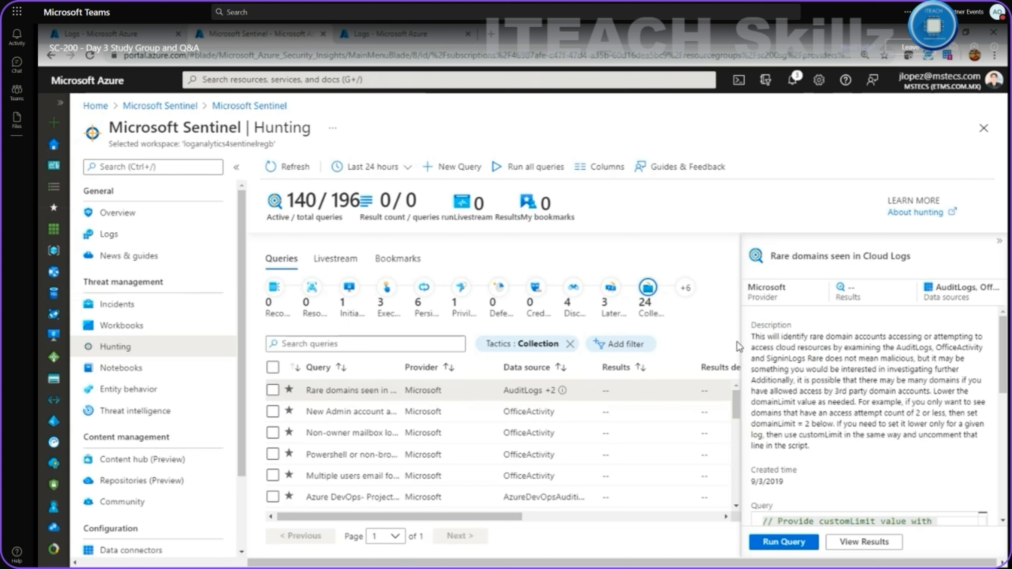
Open the Rare domains seen in Cloud Logs query results in Logs.
scroll(940, 491, down, 3)
scroll(883, 394, down, 2)
scroll(882, 394, down, 8)
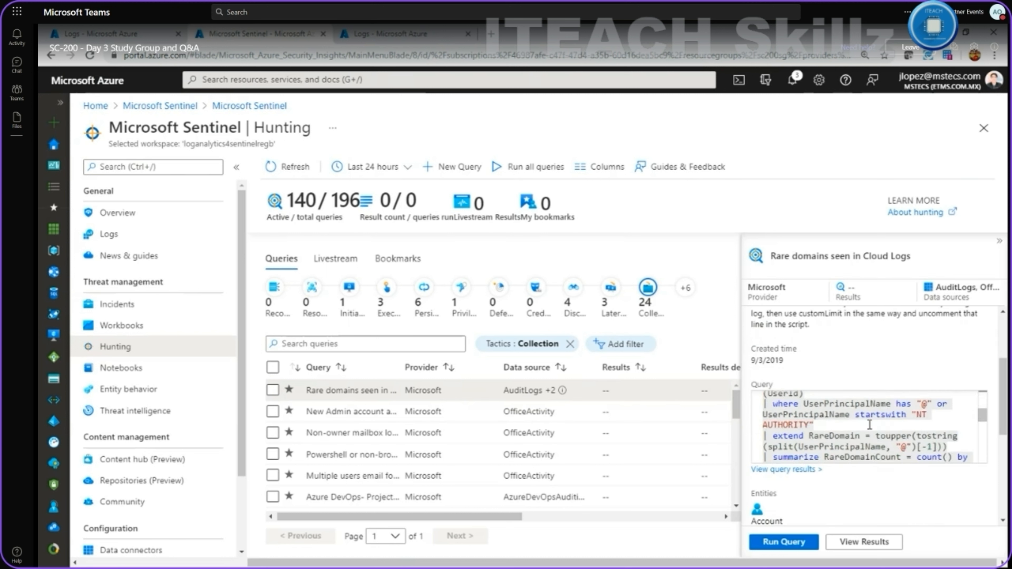
scroll(868, 427, down, 10)
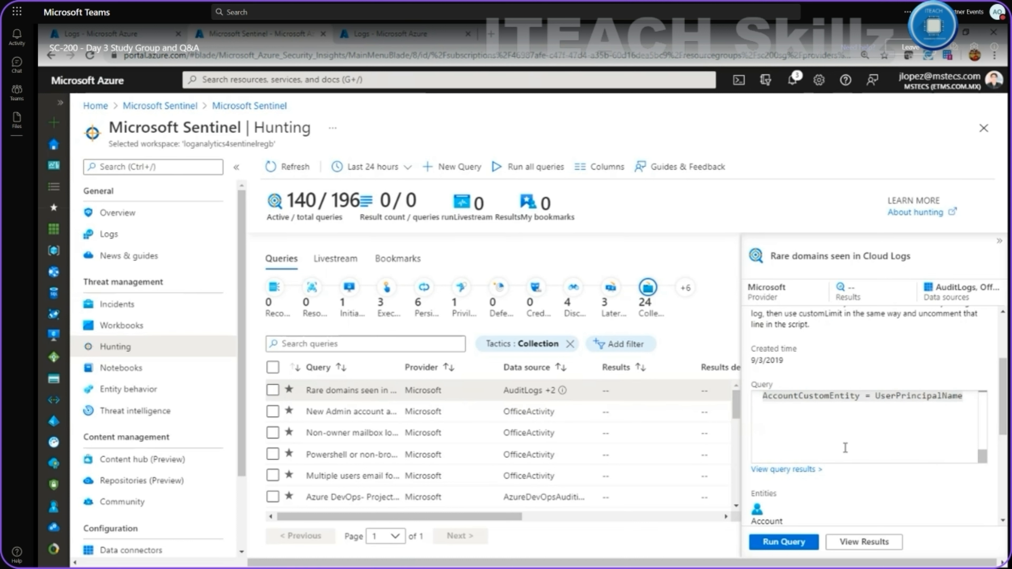
click(809, 470)
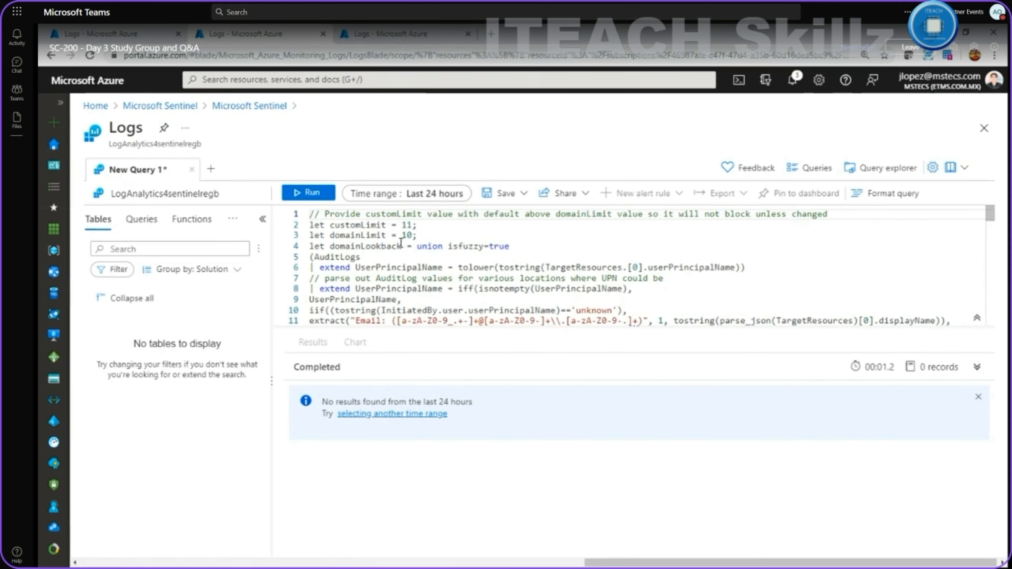
Review the query and compare it with the Demo workspace Perf query tab.
scroll(393, 249, down, 20)
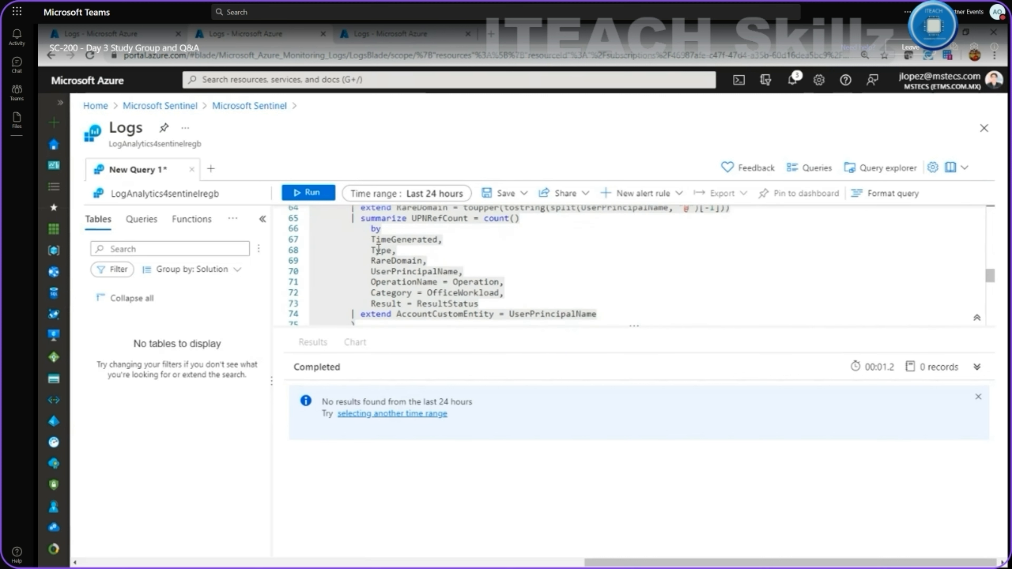
scroll(369, 234, up, 20)
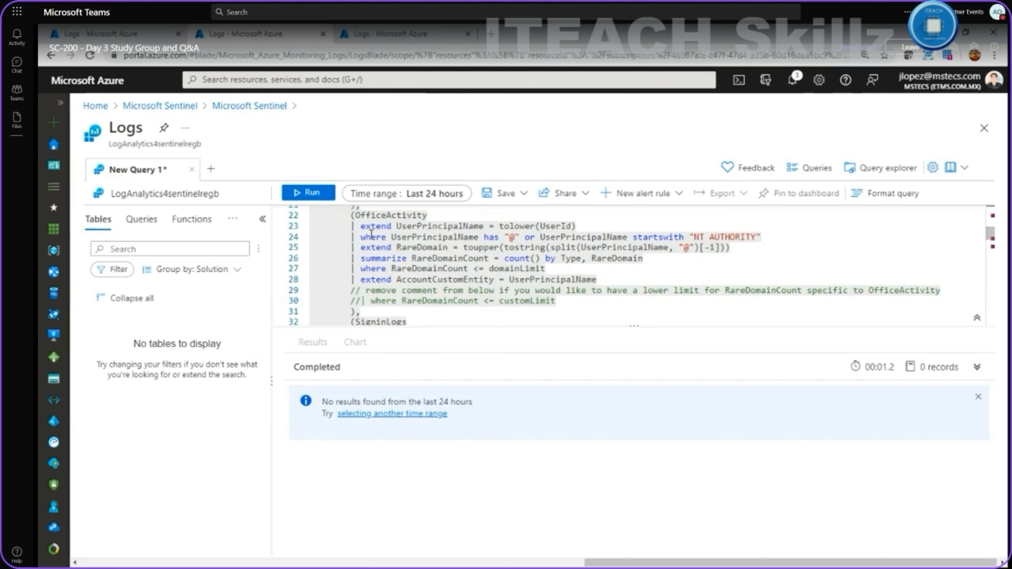
scroll(371, 235, up, 7)
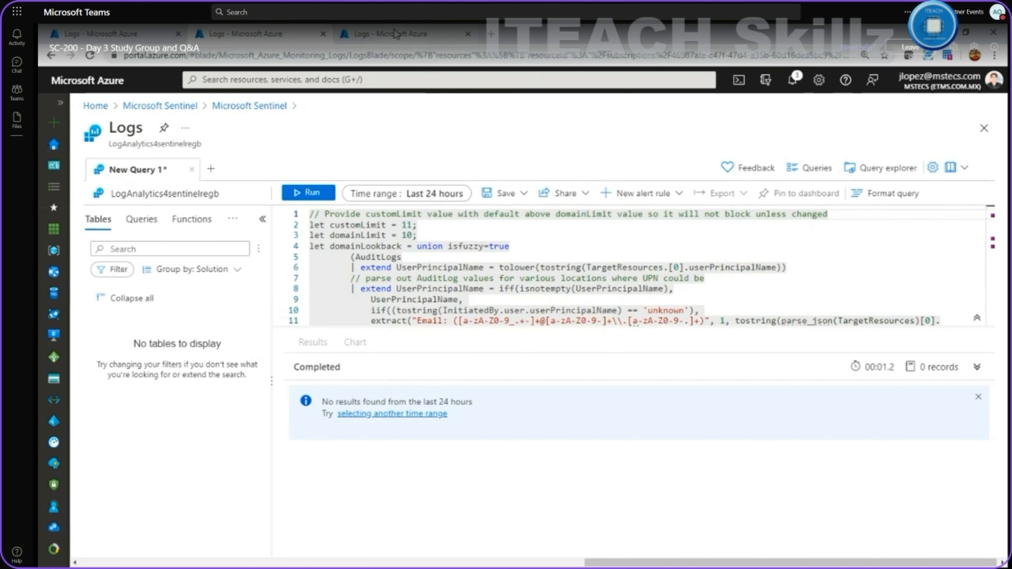
click(281, 28)
click(266, 30)
click(361, 33)
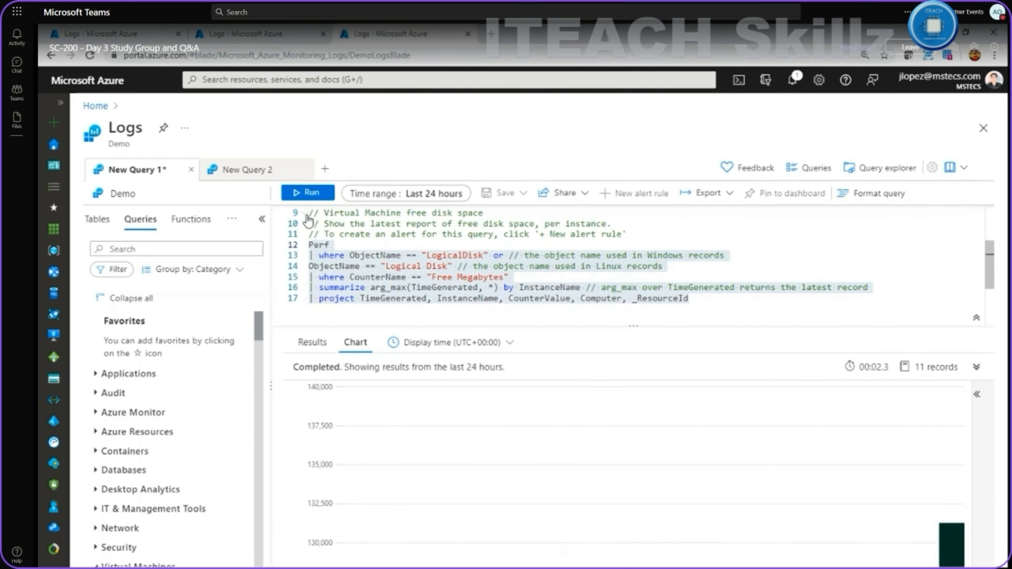
click(255, 33)
click(398, 33)
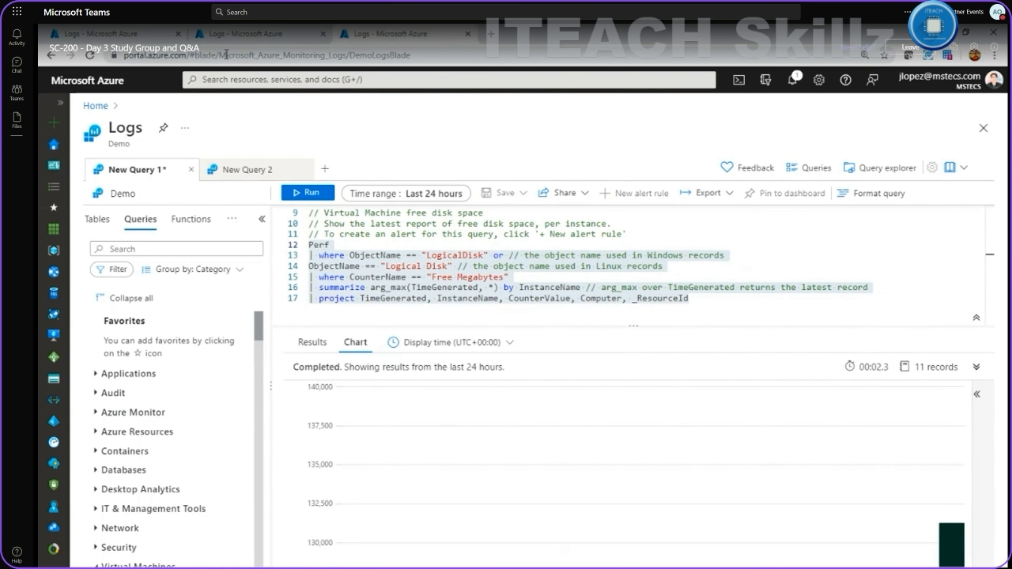
Leave both the Demo Logs page and the Sentinel Logs query, discarding unsaved edits.
click(52, 56)
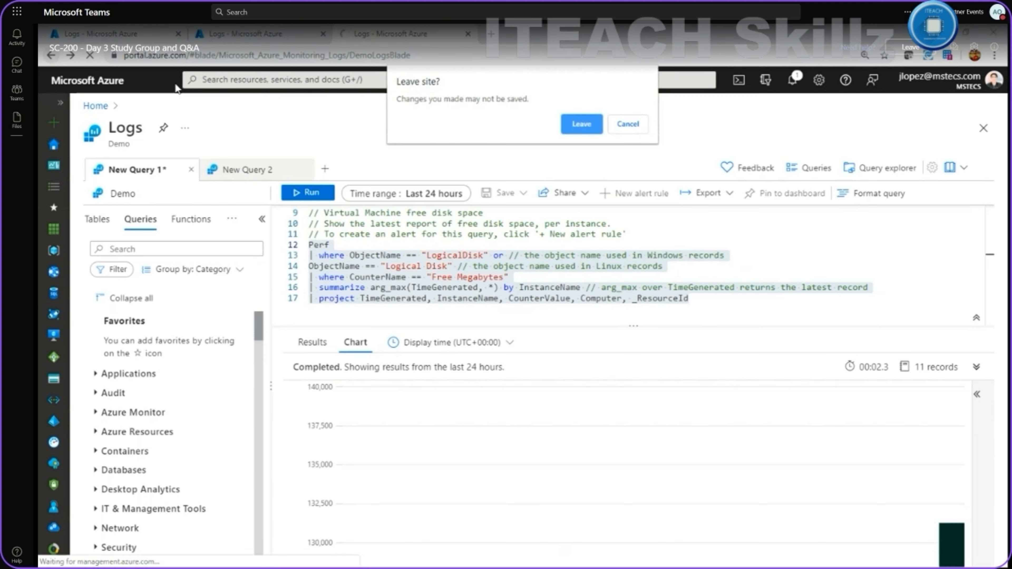
click(597, 127)
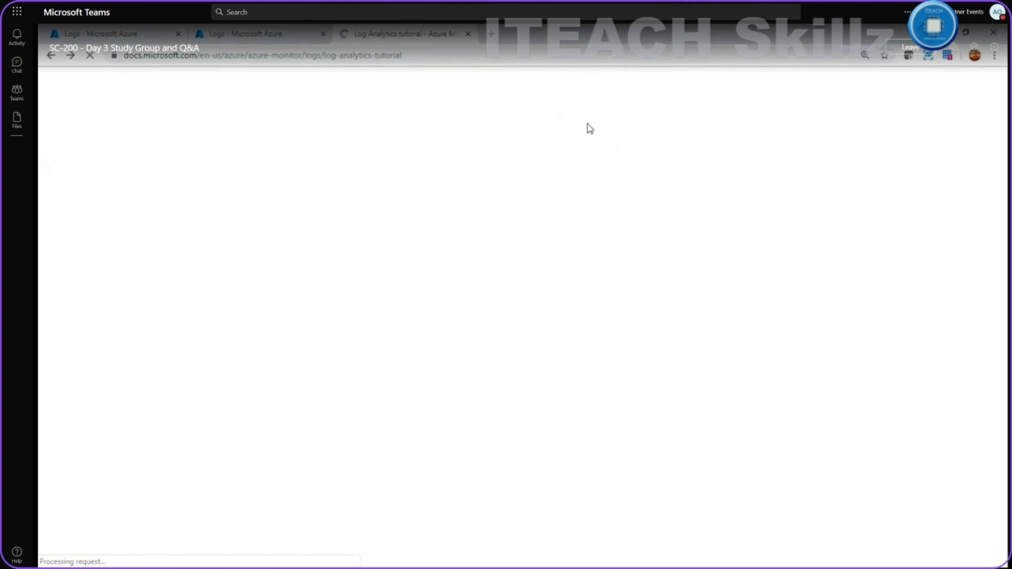
click(233, 32)
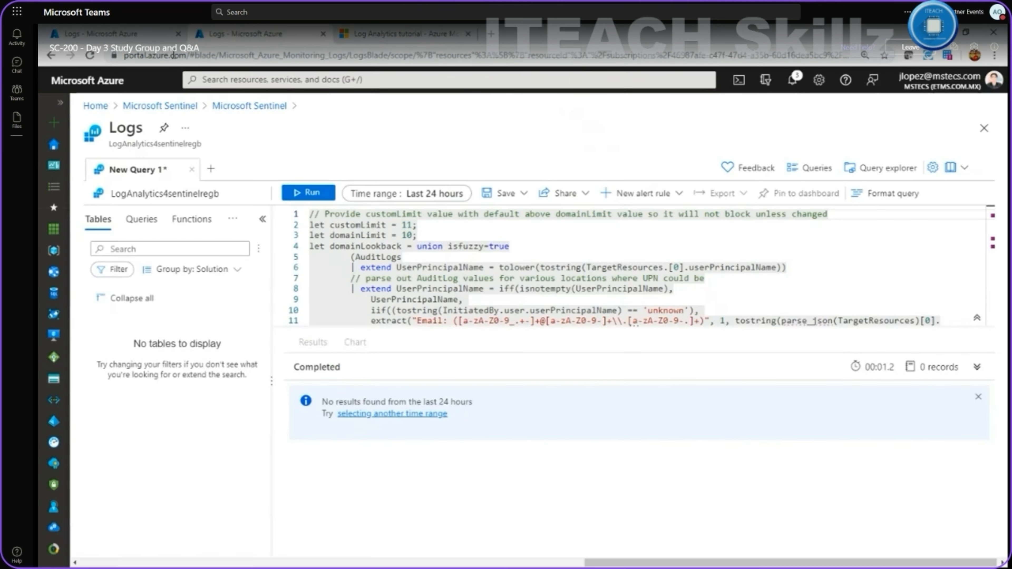
click(114, 80)
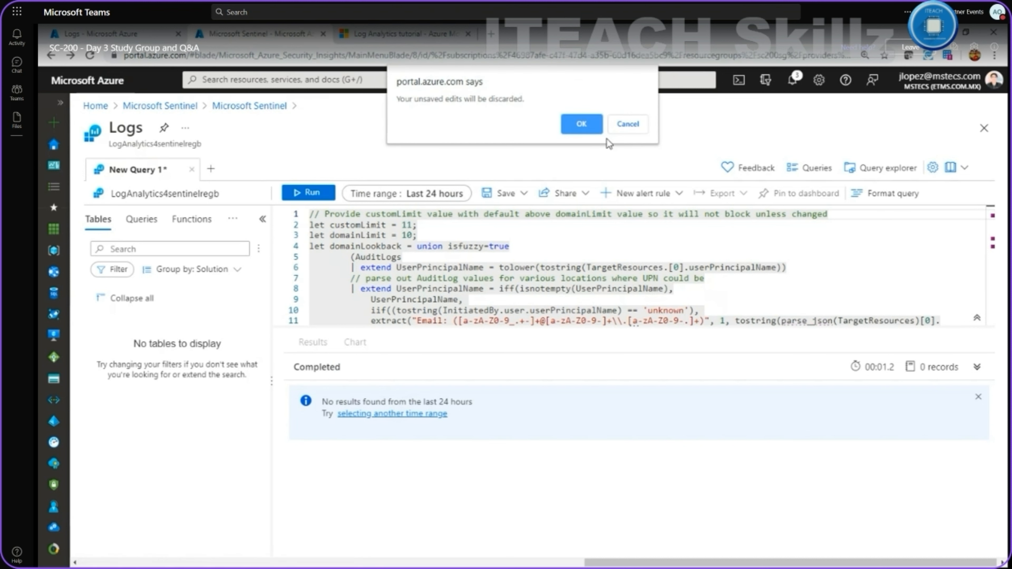
click(579, 124)
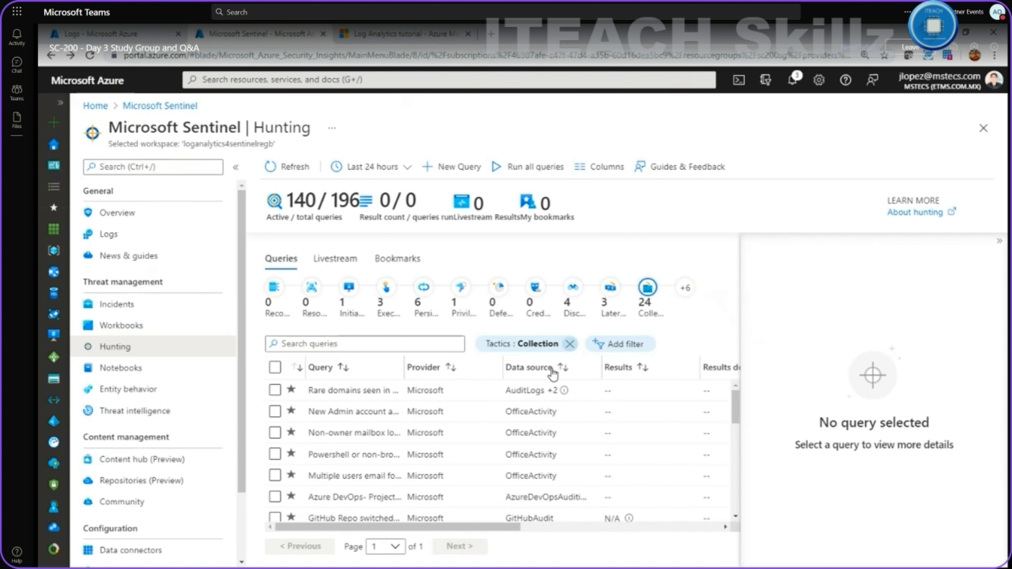
Clear the Collection filter, run all 50 first-page hunting queries, then start a New Query.
click(570, 344)
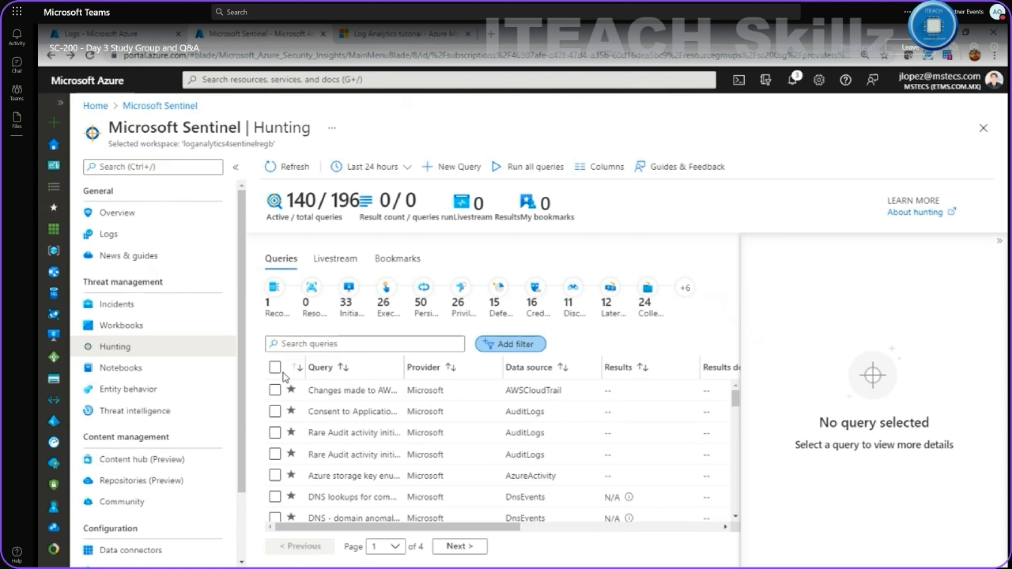
click(275, 367)
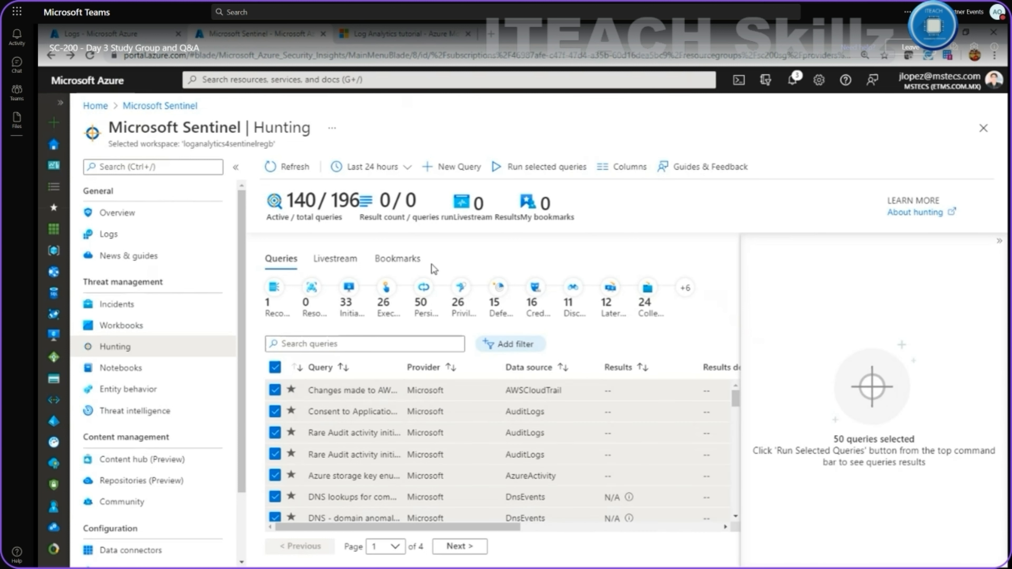
scroll(400, 386, down, 15)
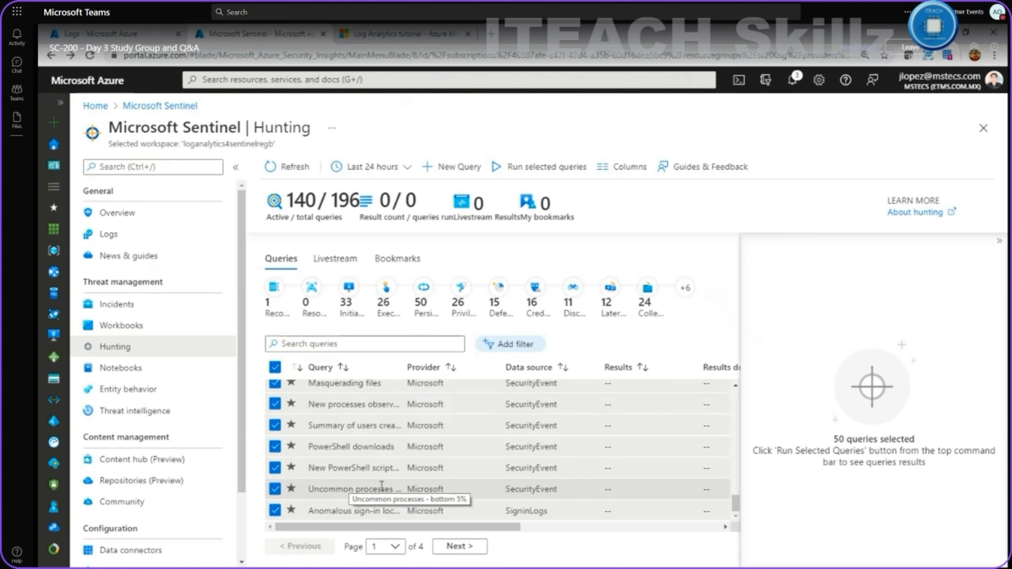
scroll(450, 513, up, 5)
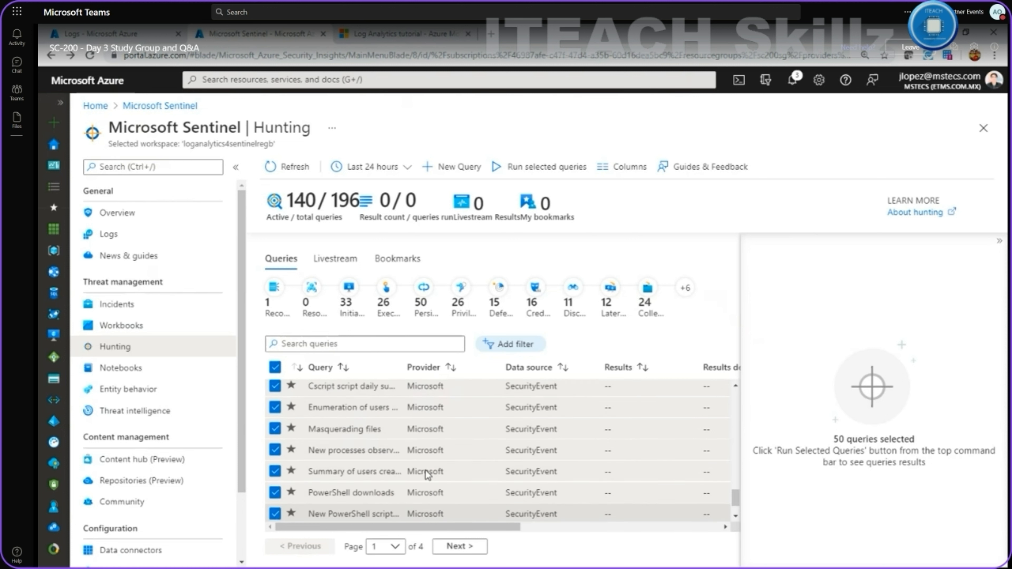
click(528, 174)
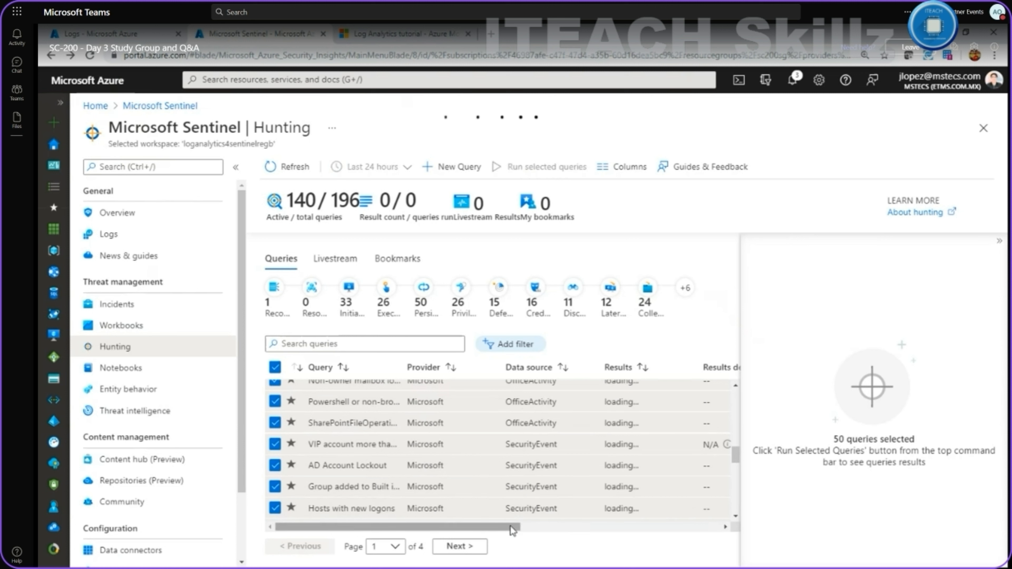
drag(423, 528, 576, 531)
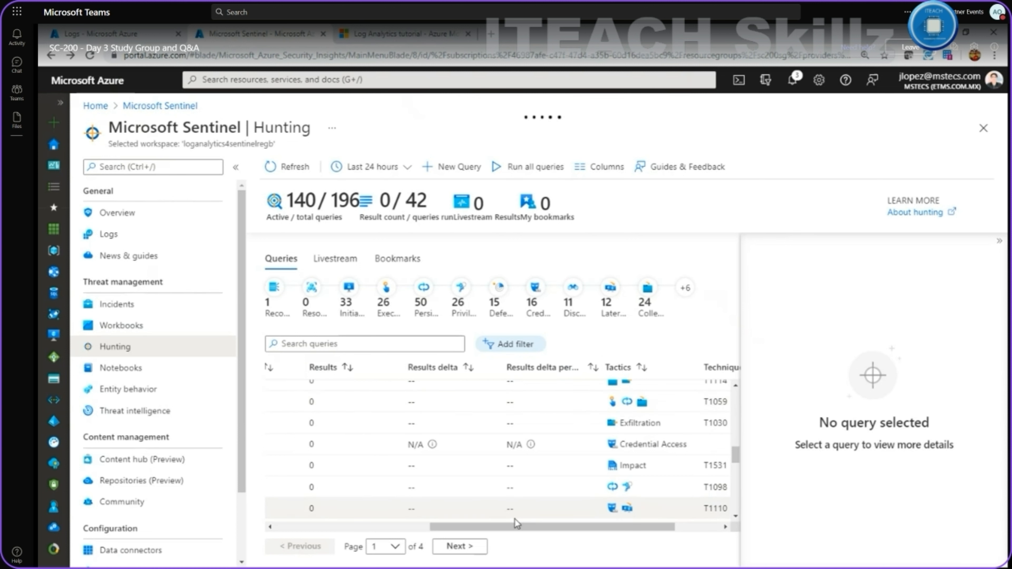
drag(505, 526, 469, 525)
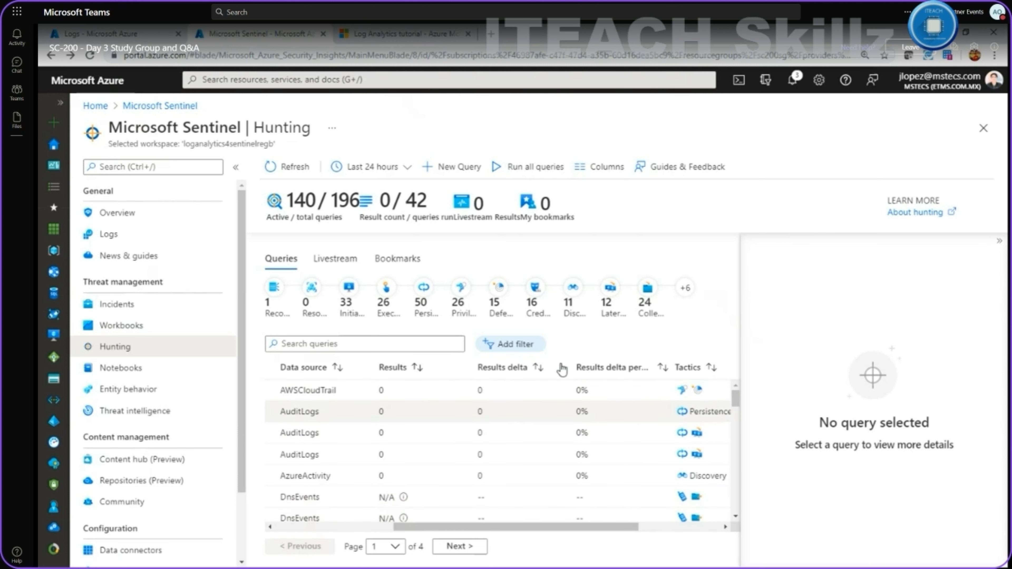
click(440, 168)
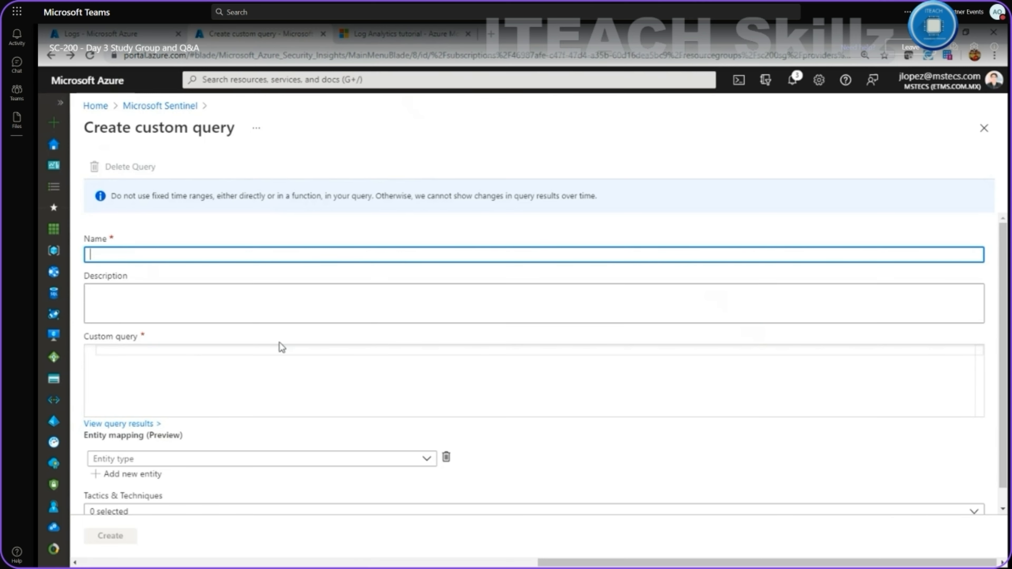
Try the Entity type and Tactics lists, toggling Persistence on and off, then return to Hunting.
scroll(281, 344, down, 1)
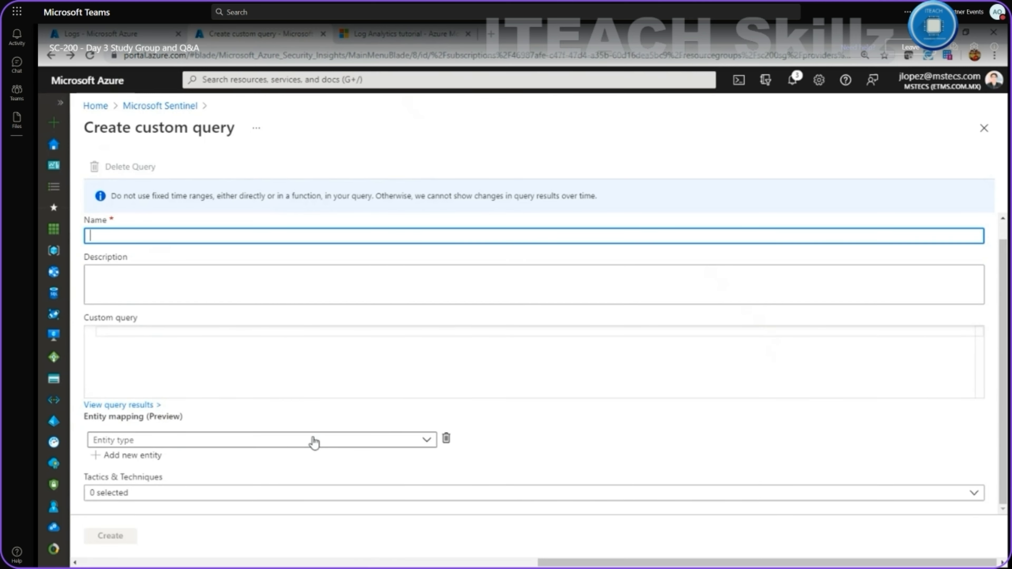
click(306, 445)
click(190, 495)
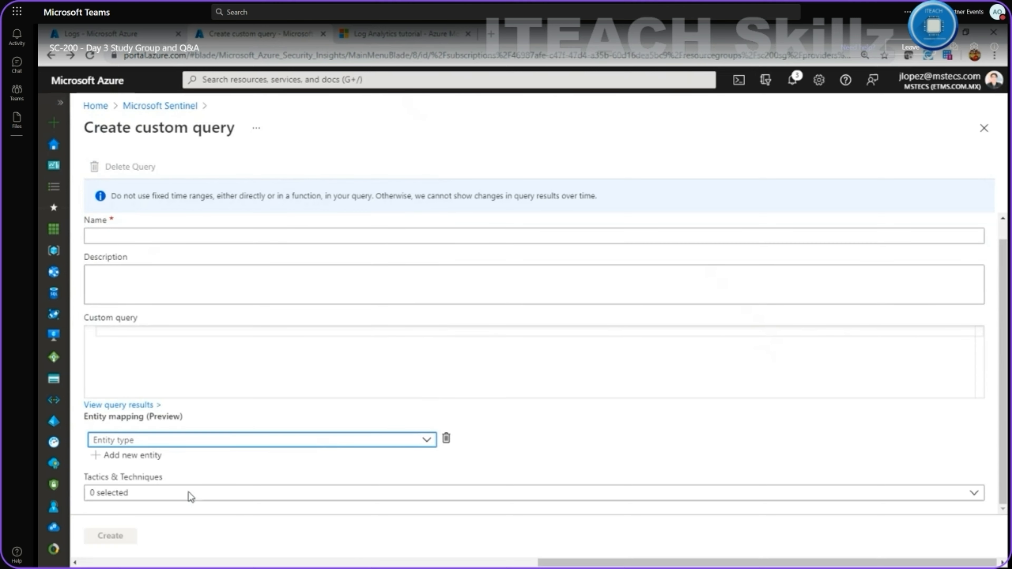
click(190, 495)
click(201, 245)
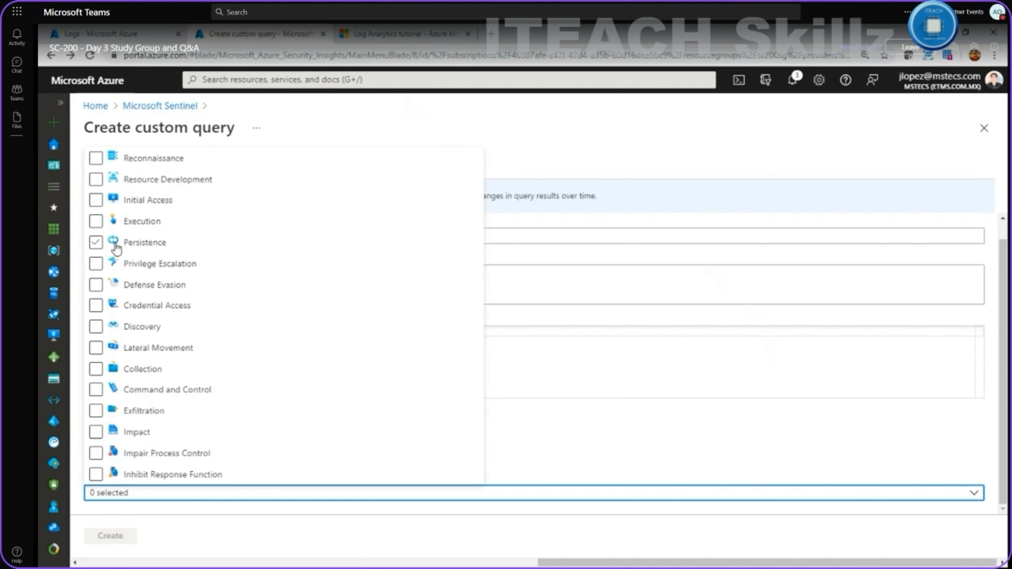
click(96, 242)
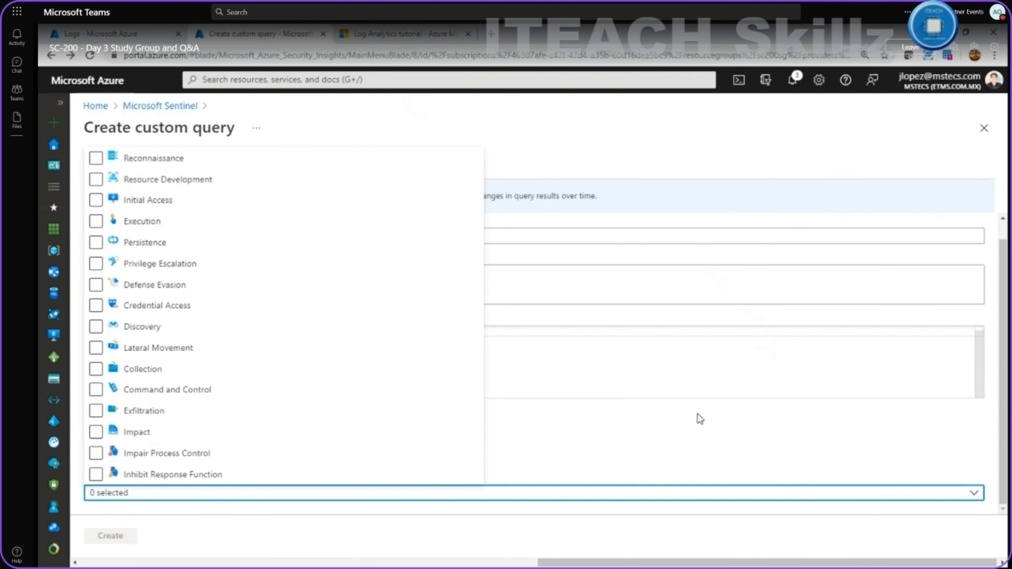
click(881, 170)
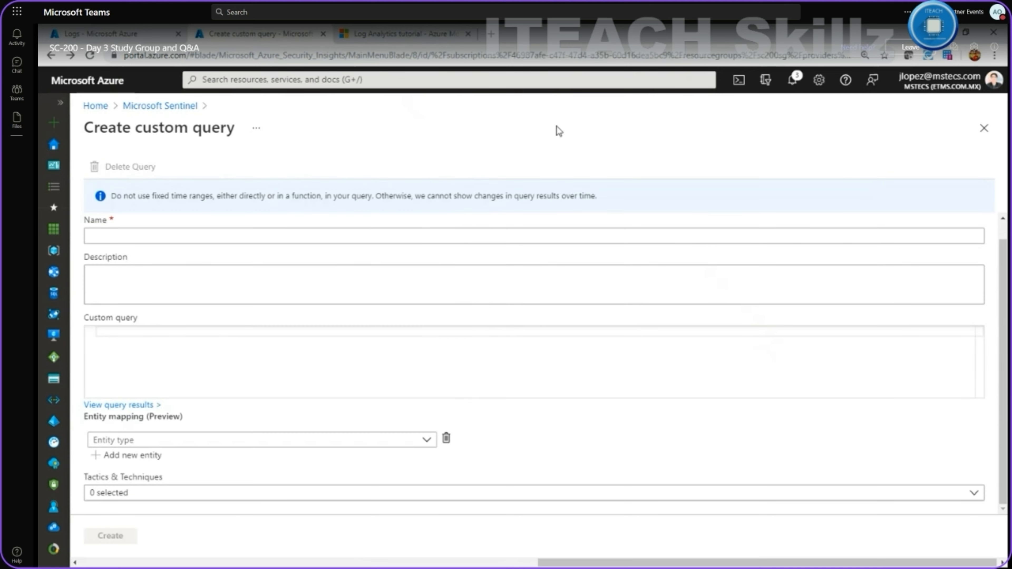
click(172, 107)
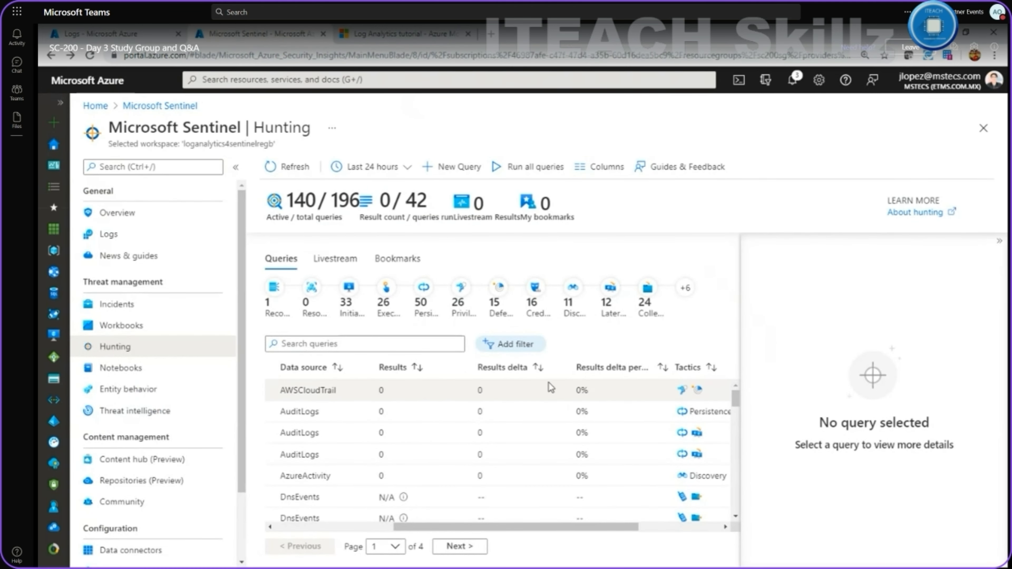